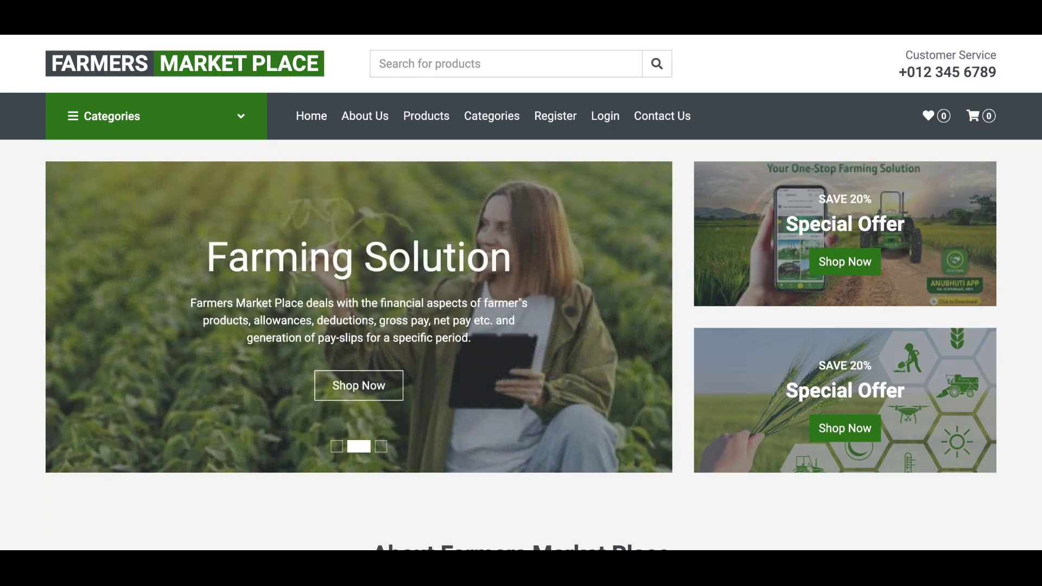
# - Scroll through the storefront home page and return to the top
pyautogui.scroll(-4, 521, 293)
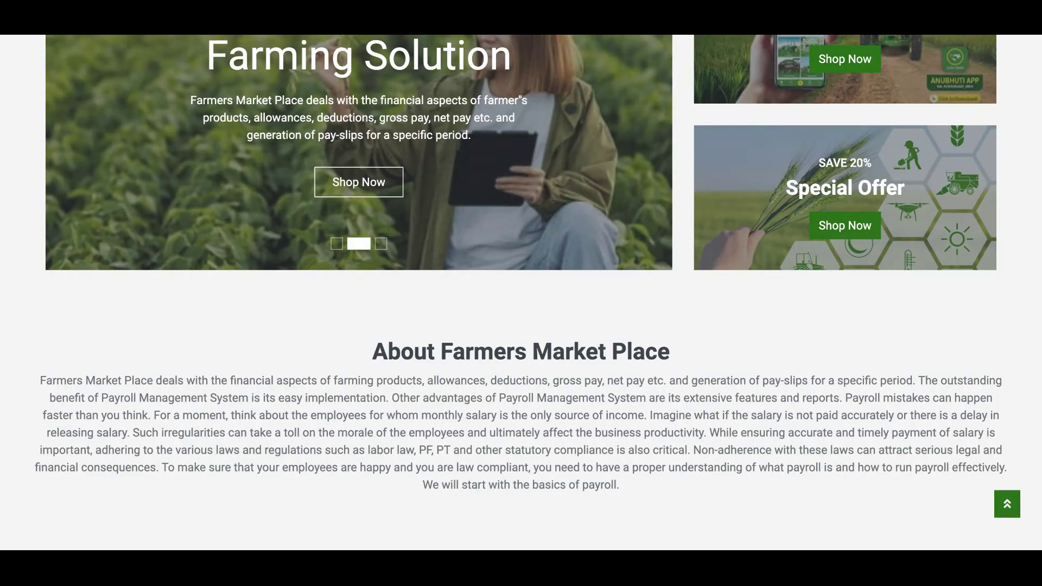
pyautogui.press('Home')
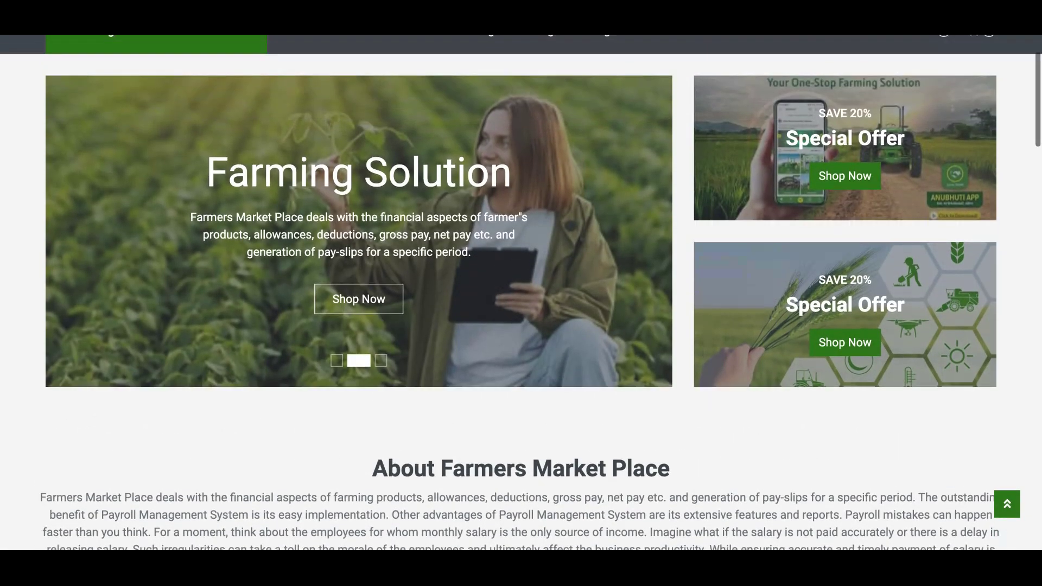
pyautogui.scroll(-2, 521, 293)
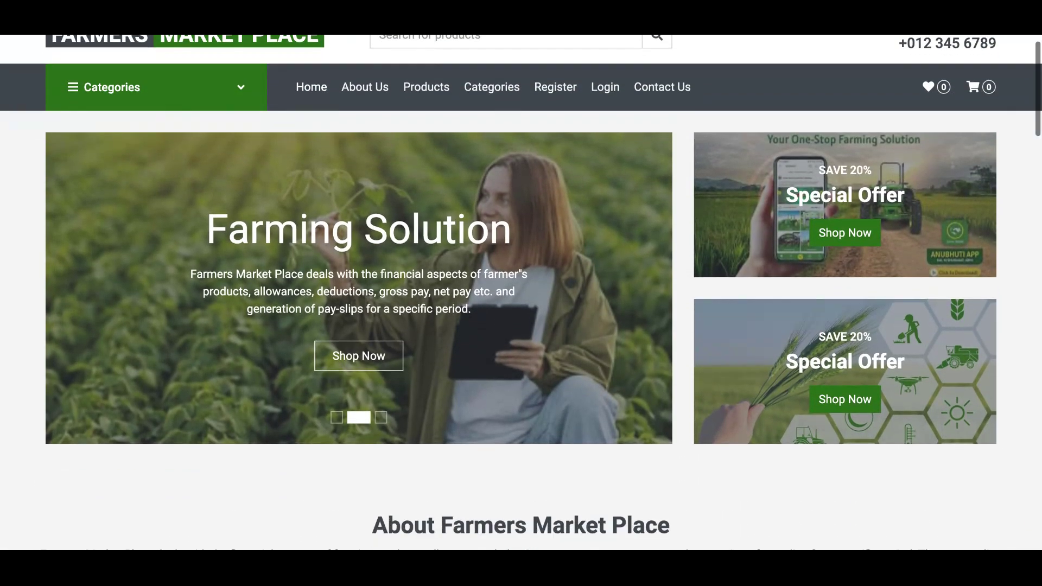
pyautogui.scroll(-5, 521, 293)
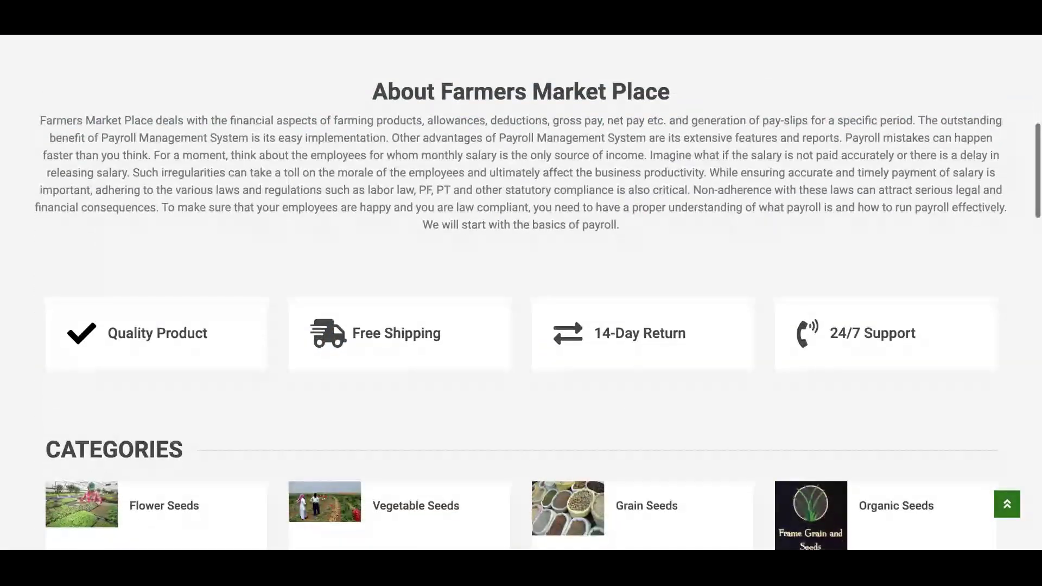
pyautogui.scroll(1, 521, 293)
pyautogui.press('Home')
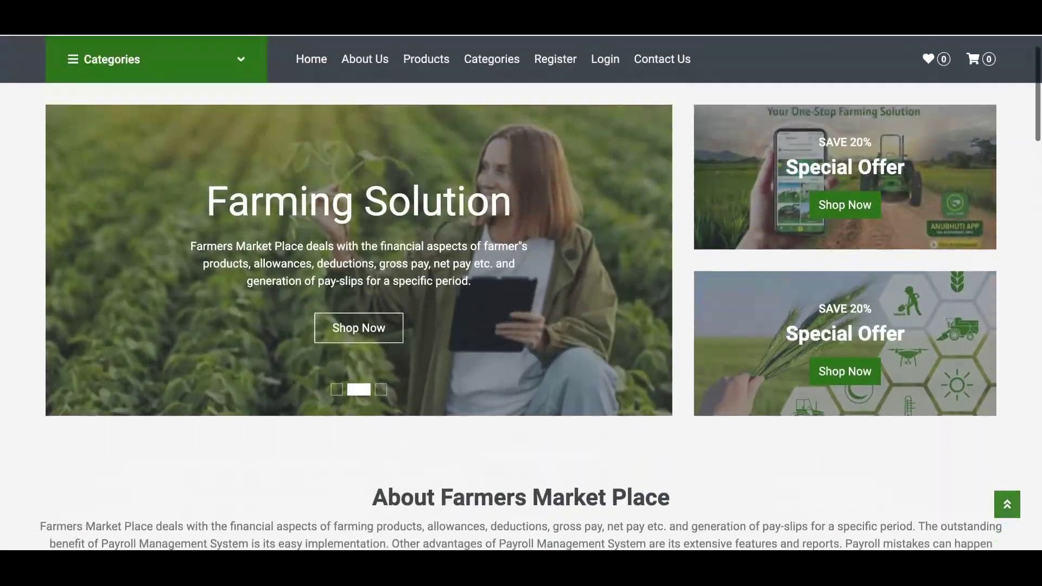
pyautogui.scroll(-3, 521, 293)
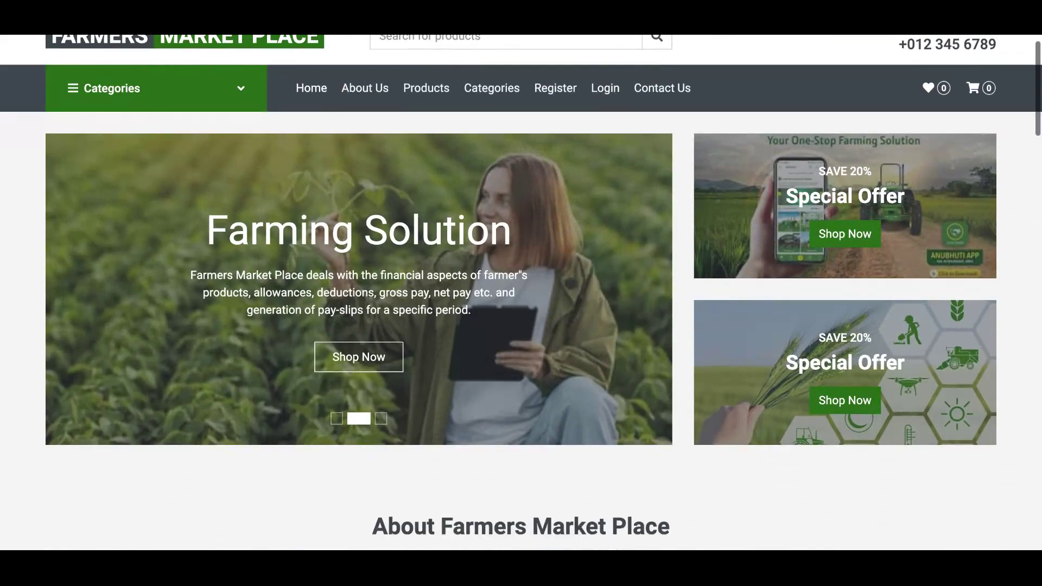
pyautogui.scroll(-2, 521, 293)
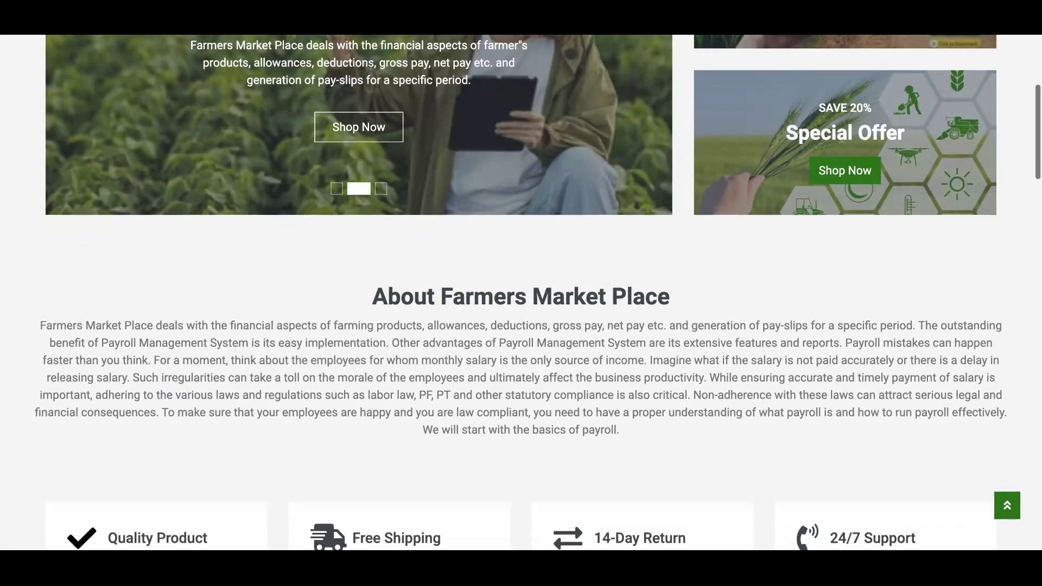
pyautogui.press('Home')
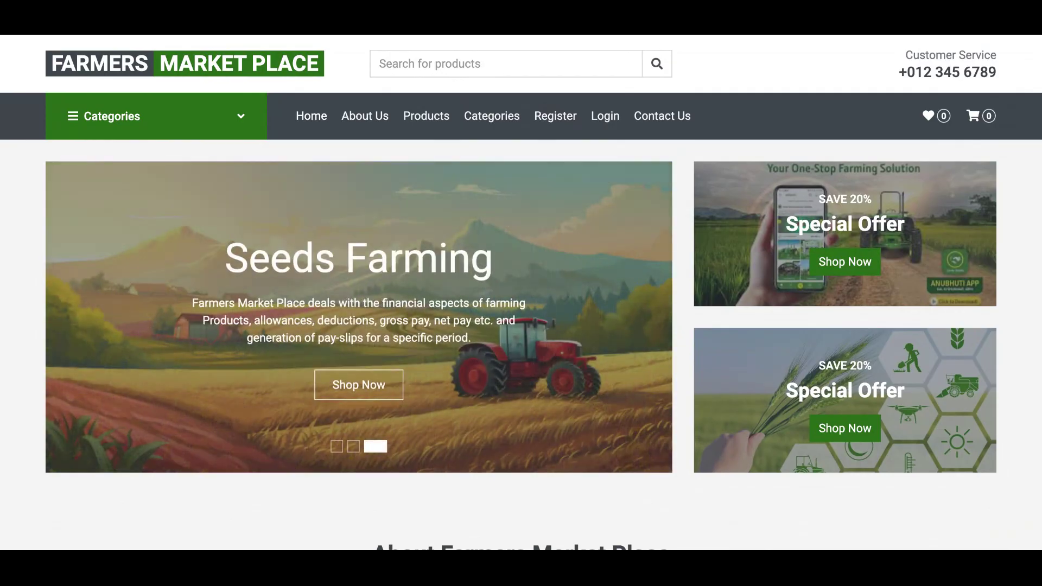
pyautogui.scroll(-4, 521, 294)
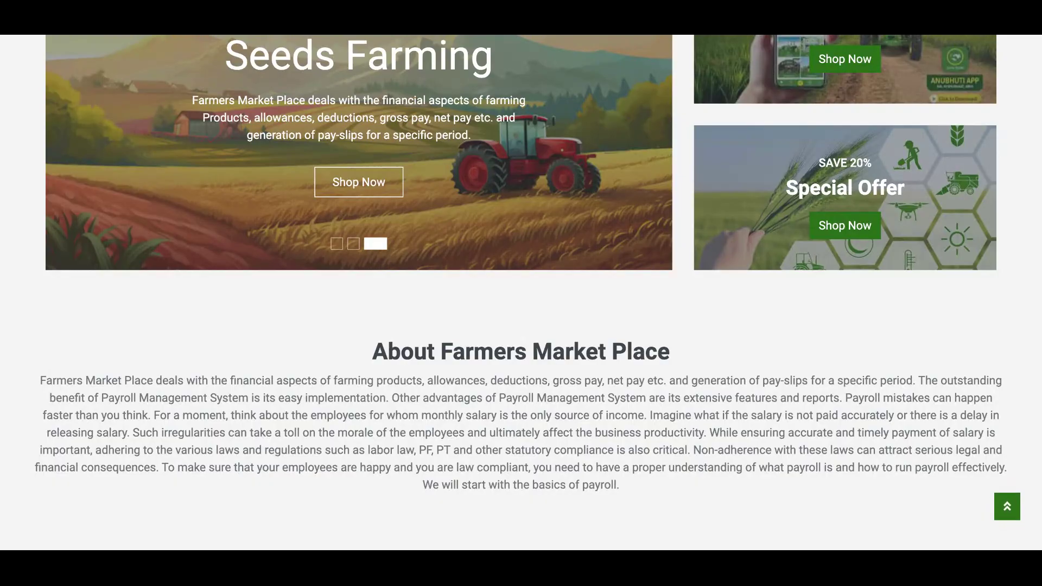
pyautogui.scroll(-1, 521, 293)
pyautogui.scroll(-9, 521, 293)
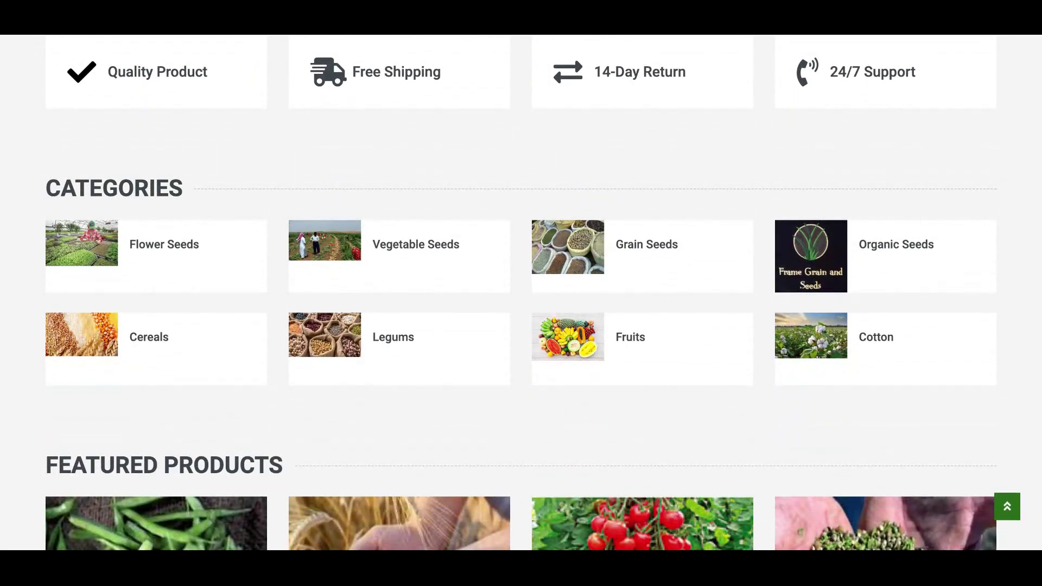
pyautogui.scroll(5, 521, 293)
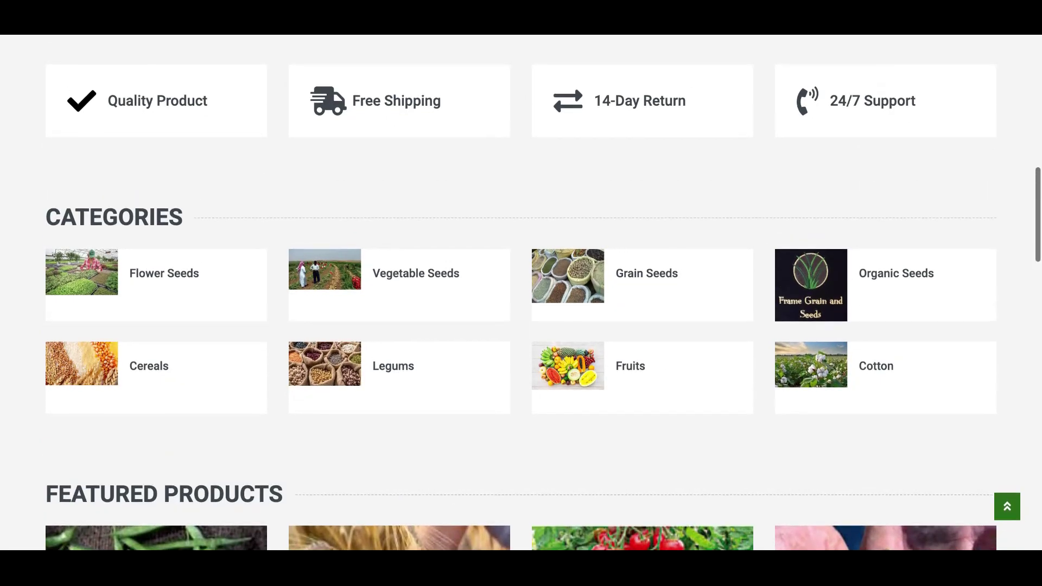
pyautogui.scroll(3, 521, 293)
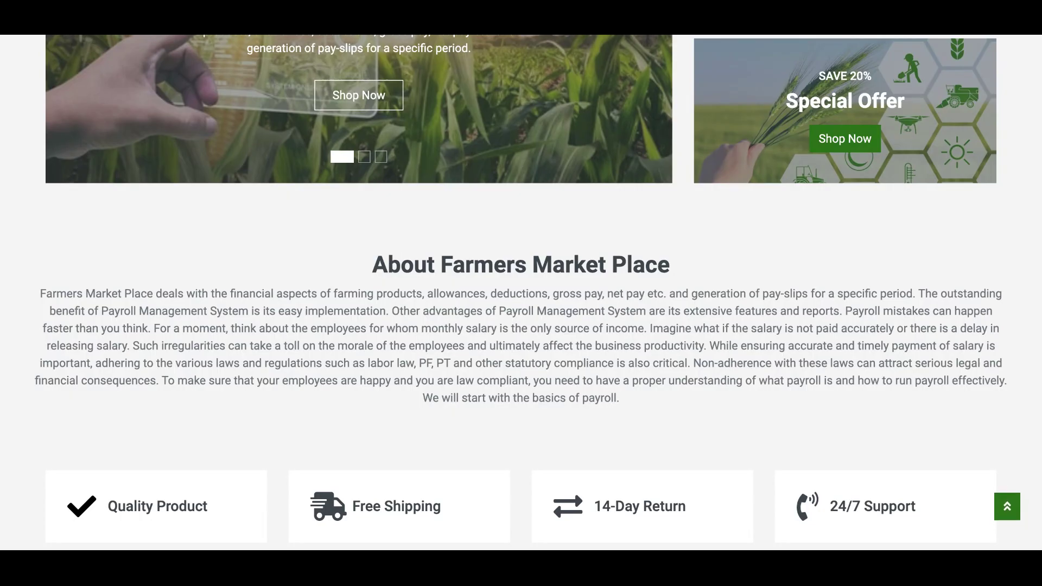
pyautogui.press('Home')
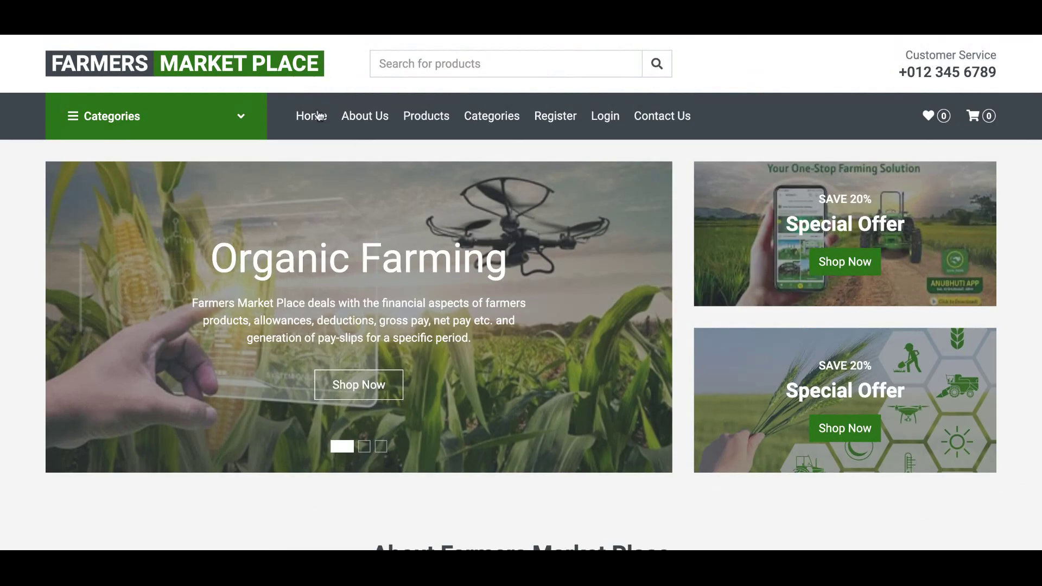
# - Browse the Flower Seeds category products, then go back to the home page
pyautogui.click(88, 137)
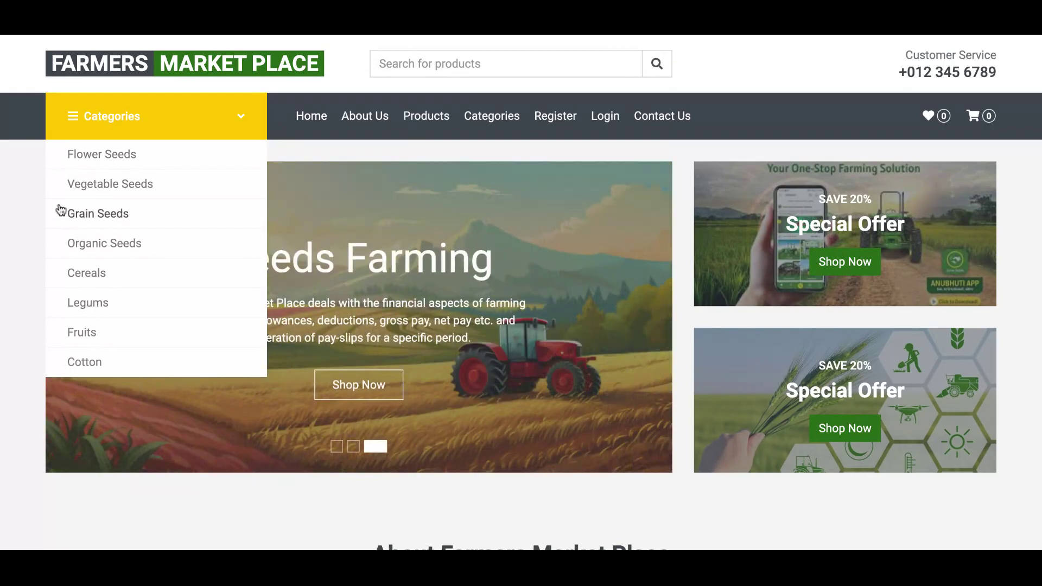
pyautogui.click(110, 157)
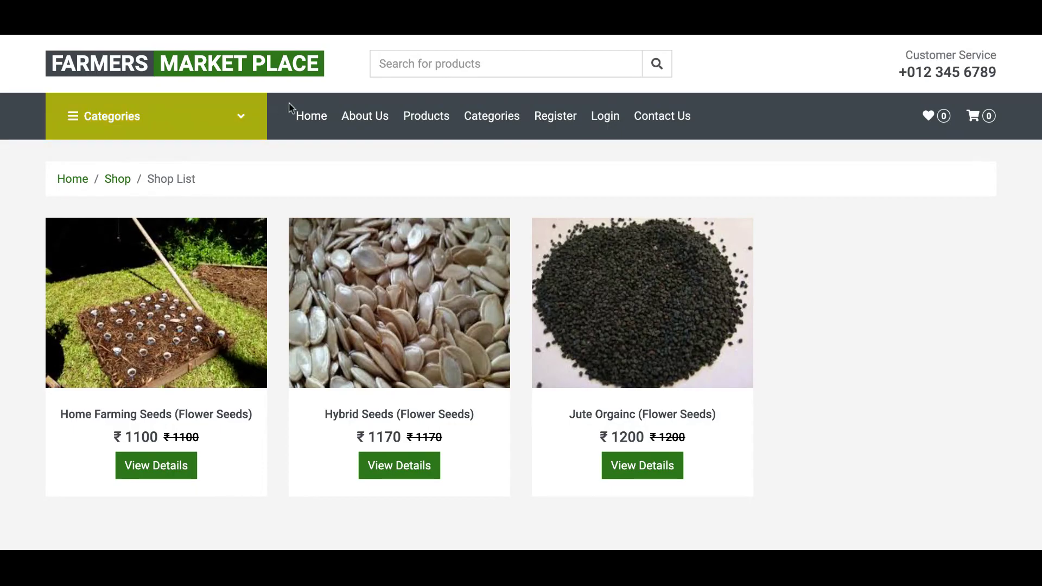
pyautogui.click(312, 119)
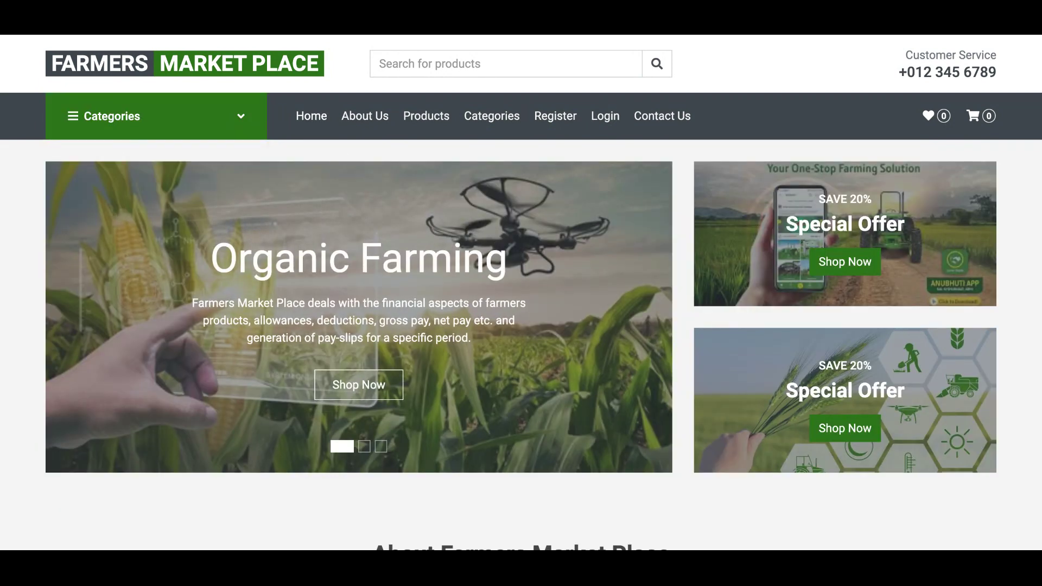
# - Search the store for 'pea', then return to the home page
pyautogui.click(461, 60)
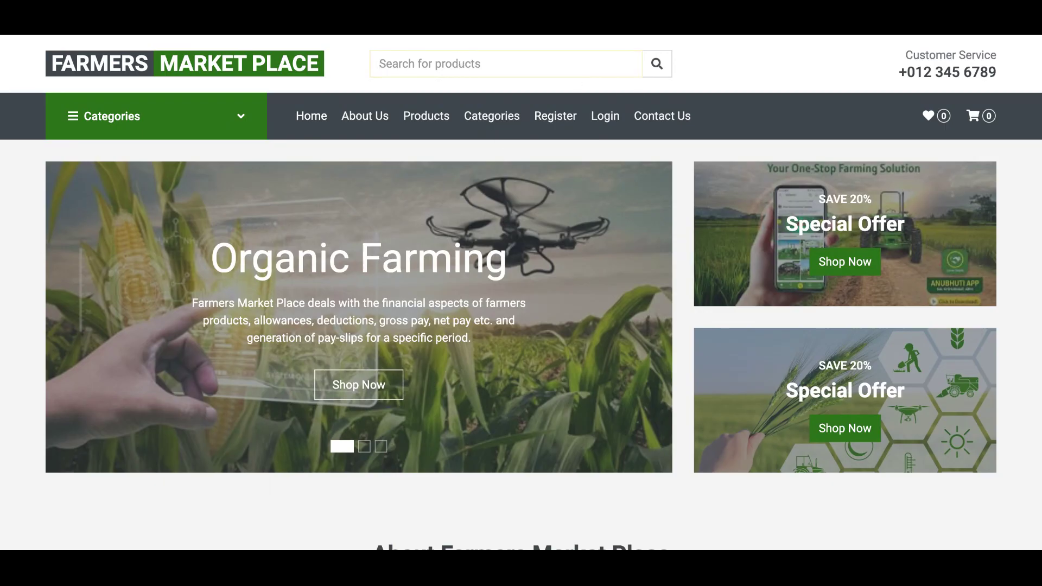
pyautogui.write('peas')
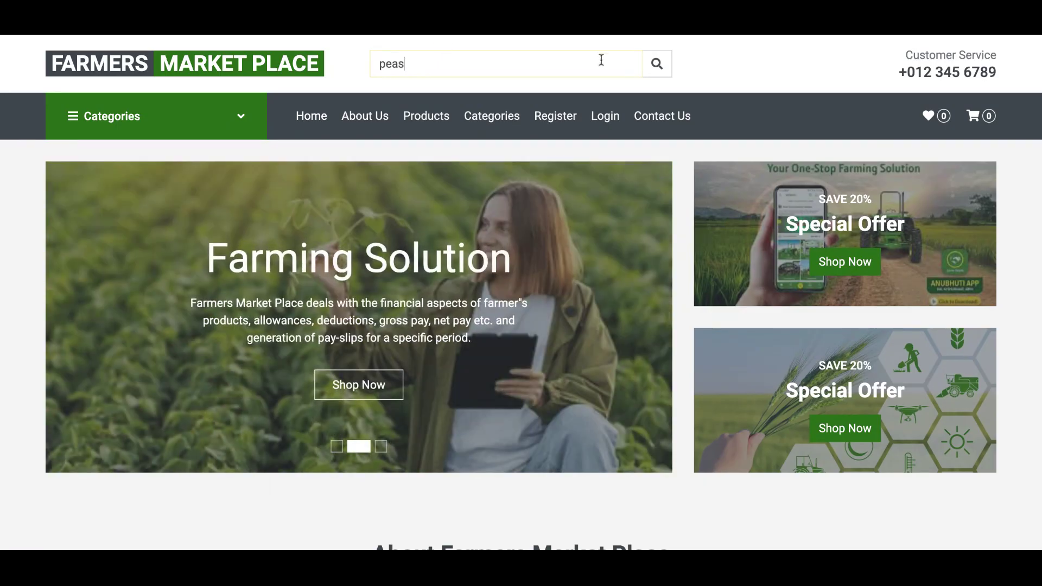
pyautogui.click(656, 66)
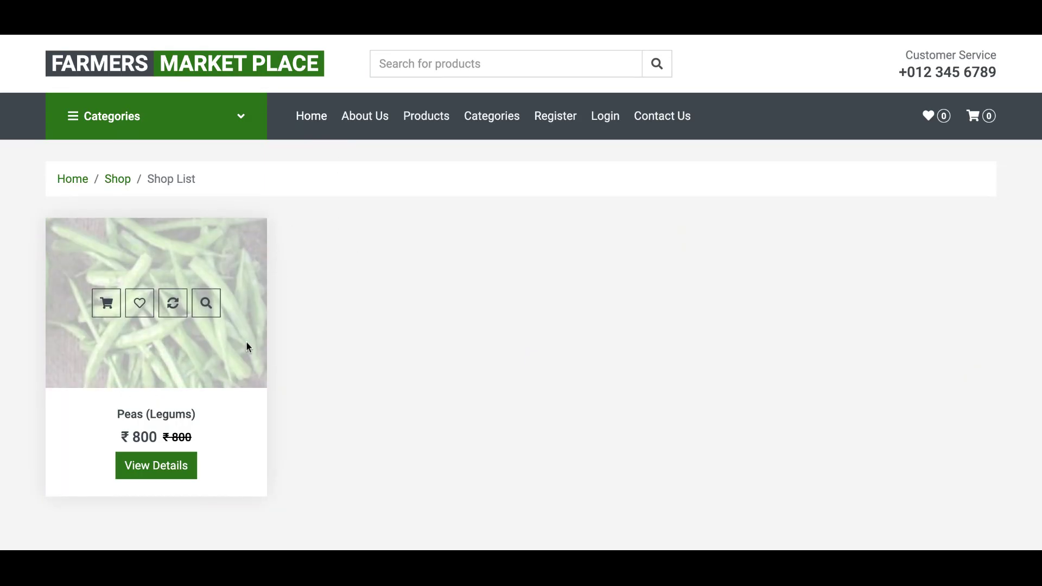
pyautogui.click(314, 121)
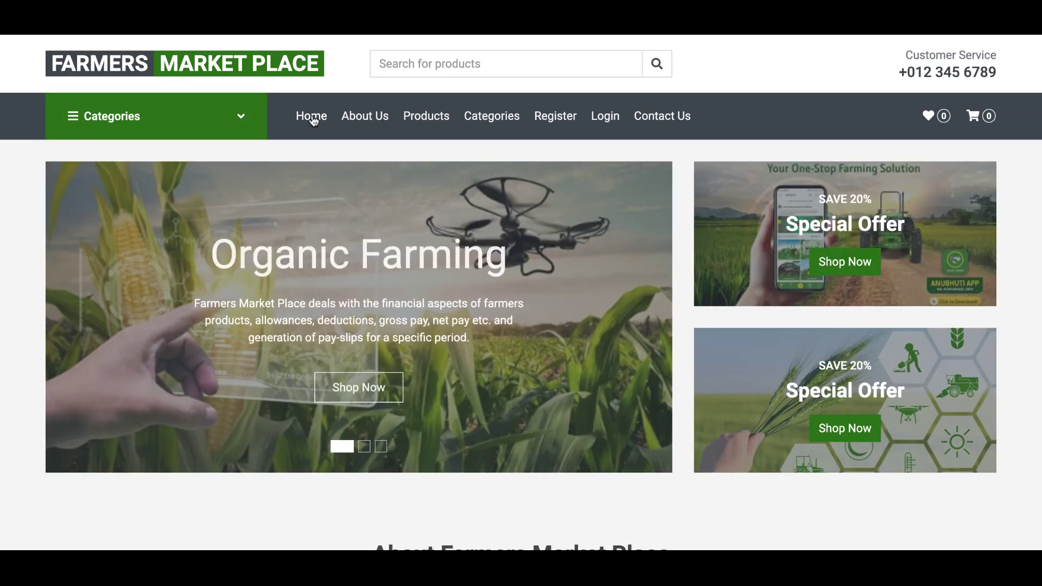
# - Open the Shop List from the Farming Solution slide's Shop Now button
pyautogui.scroll(-1, 313, 120)
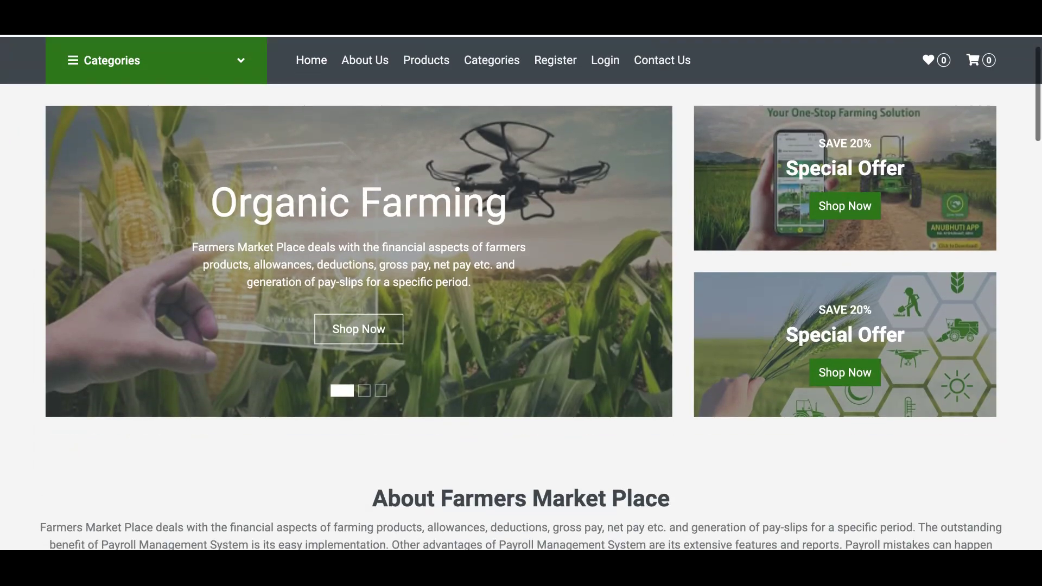
pyautogui.scroll(1, 521, 293)
pyautogui.scroll(-2, 521, 293)
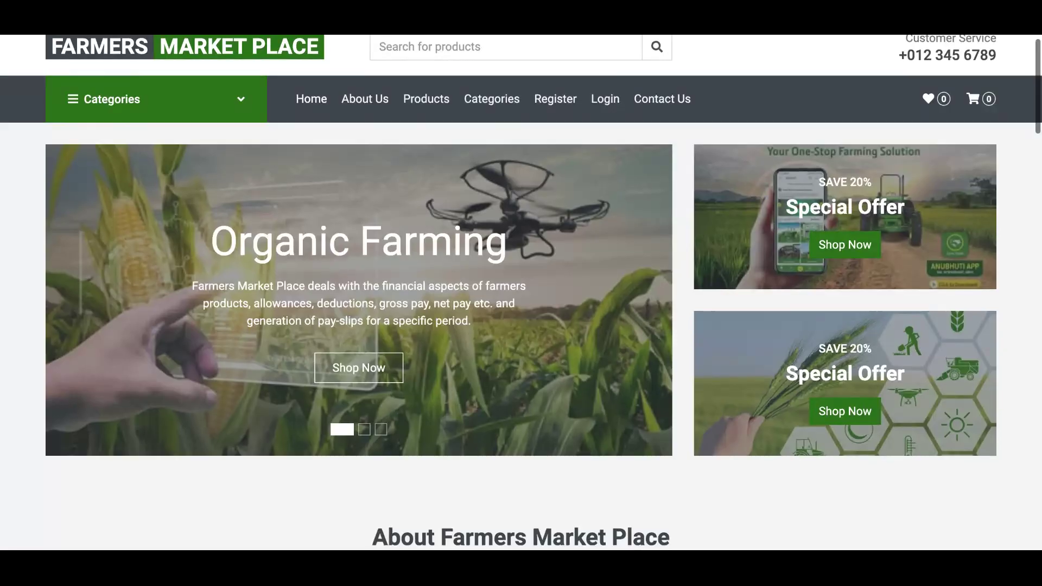
pyautogui.scroll(2, 521, 293)
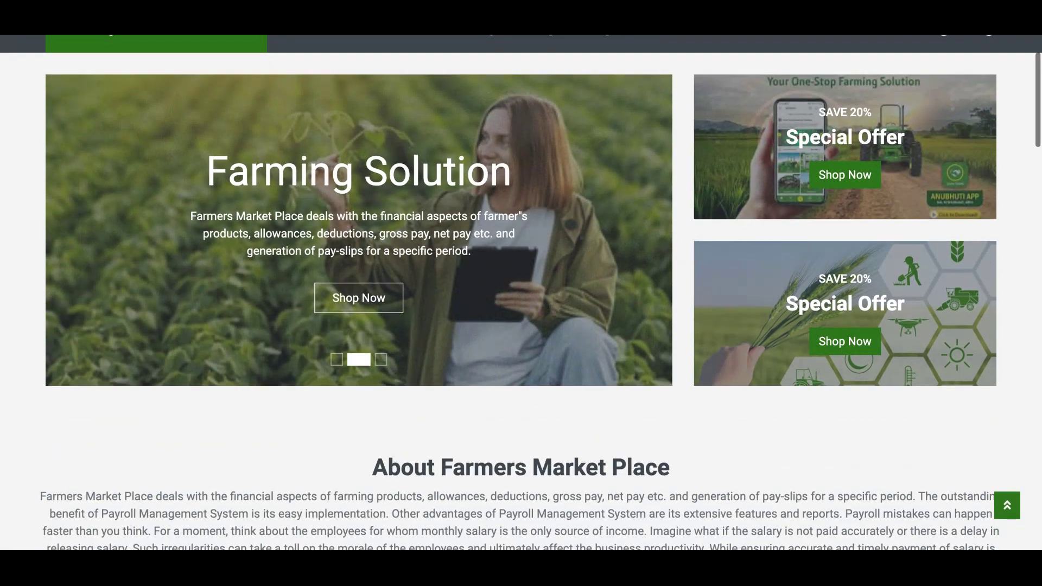
pyautogui.scroll(-3, 173, 168)
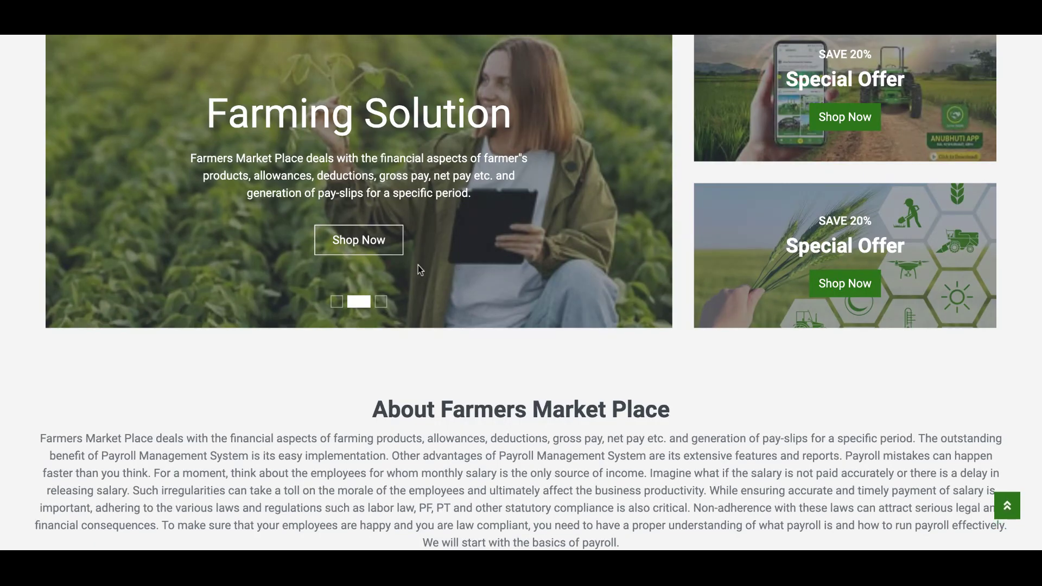
pyautogui.scroll(-2, 419, 268)
pyautogui.scroll(2, 419, 269)
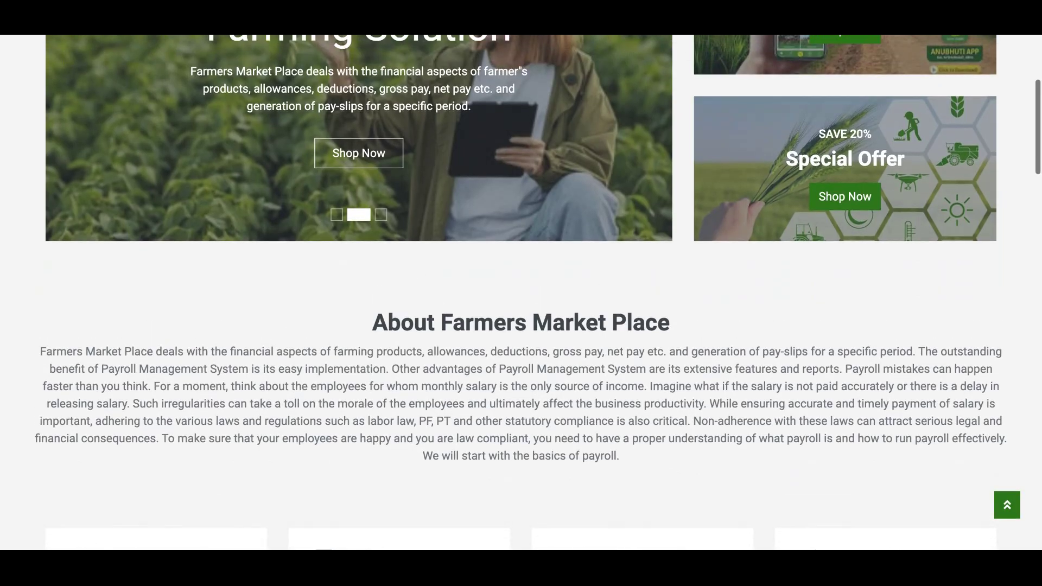
pyautogui.click(356, 241)
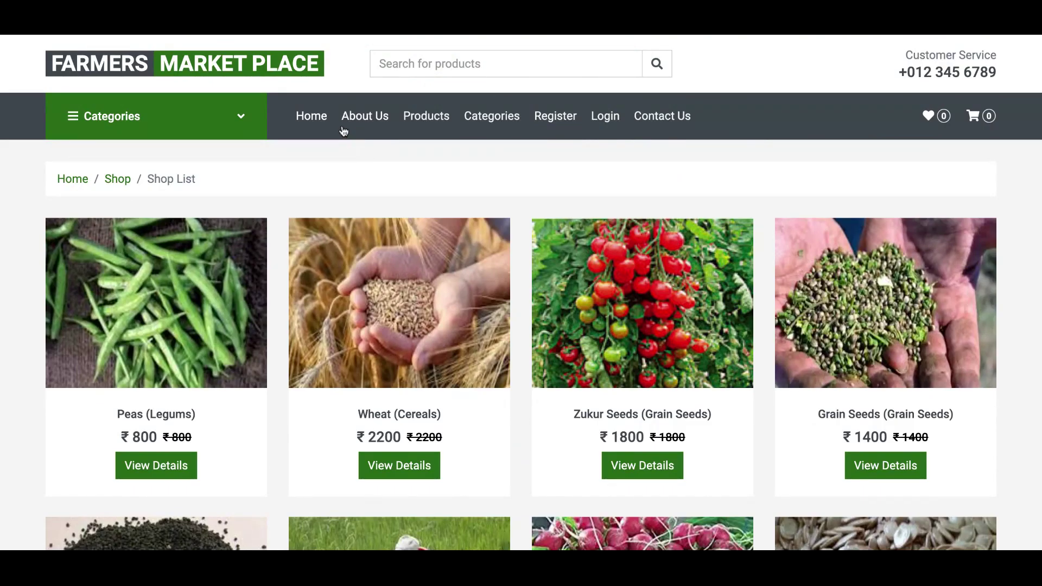
# - Reopen the Shop List from the home carousel, look it over, then go Home
pyautogui.click(314, 118)
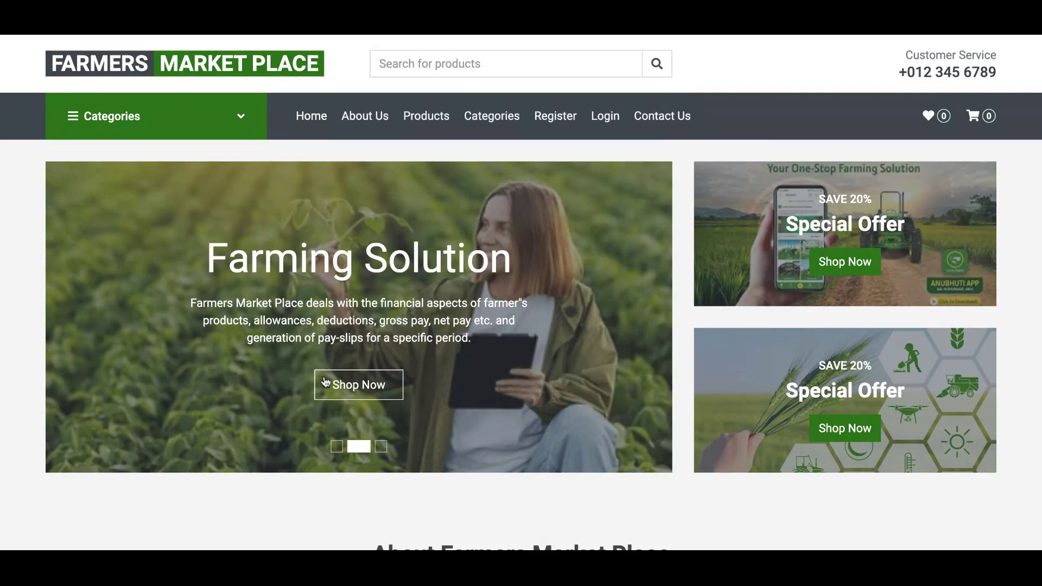
pyautogui.click(347, 397)
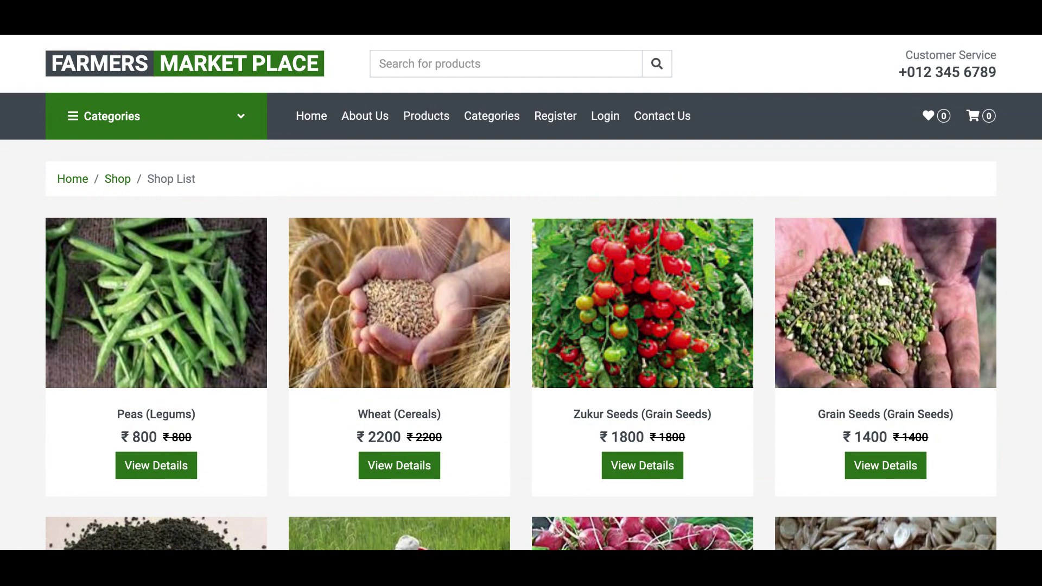
pyautogui.scroll(-2, 521, 293)
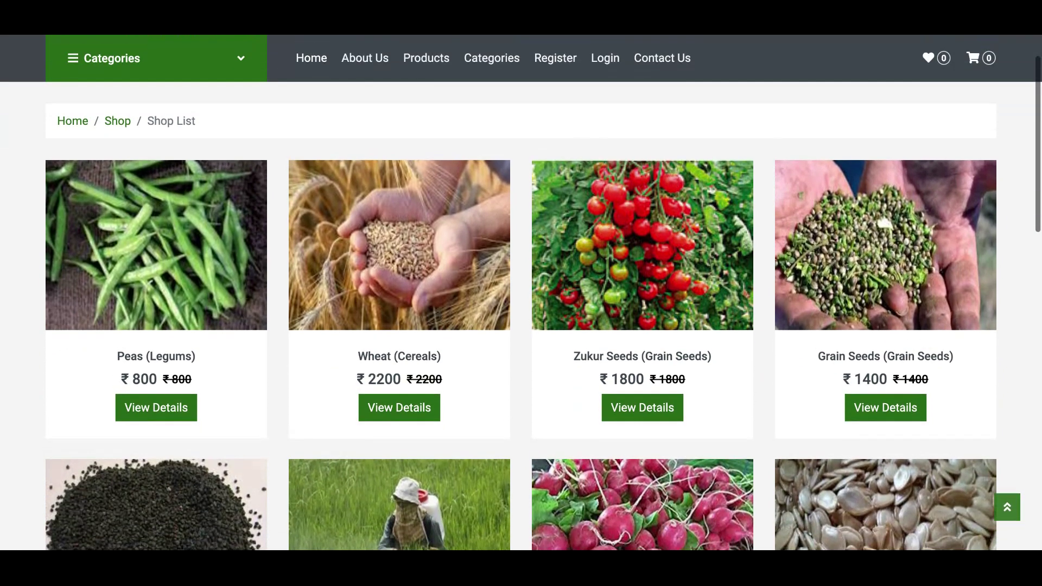
pyautogui.scroll(2, 521, 293)
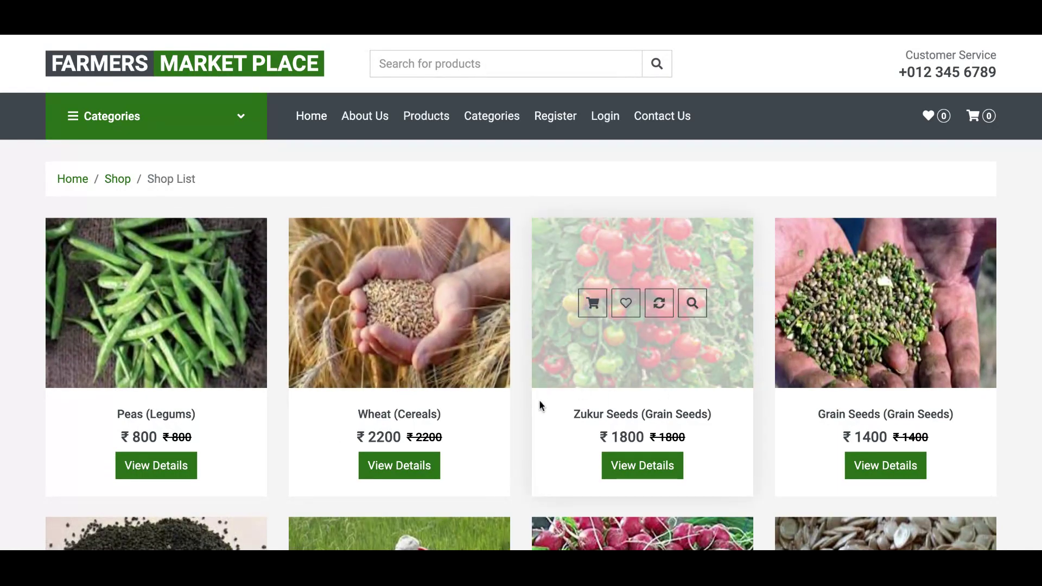
pyautogui.click(311, 117)
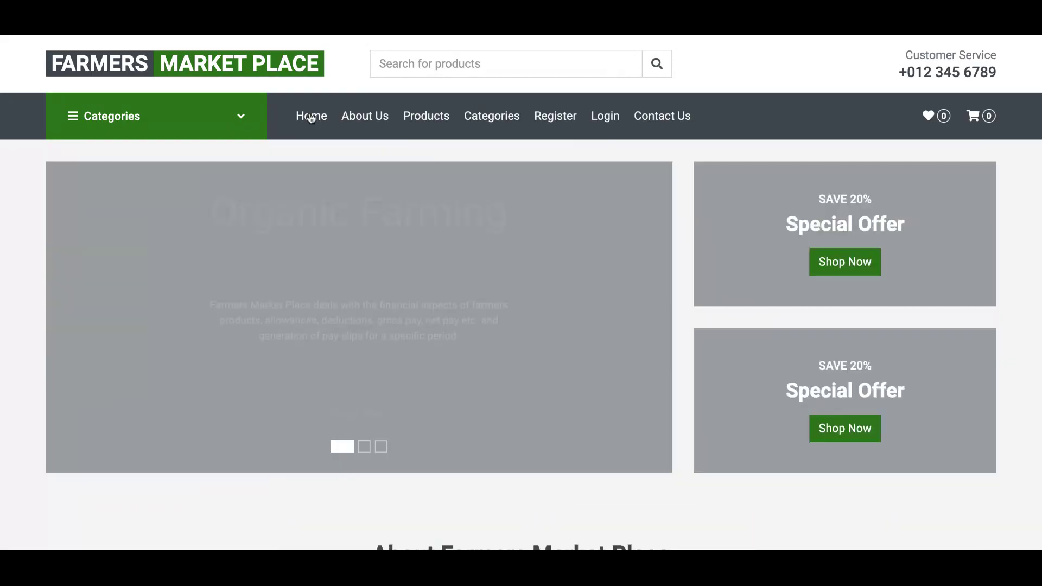
pyautogui.scroll(-2, 751, 338)
pyautogui.scroll(-12, 751, 338)
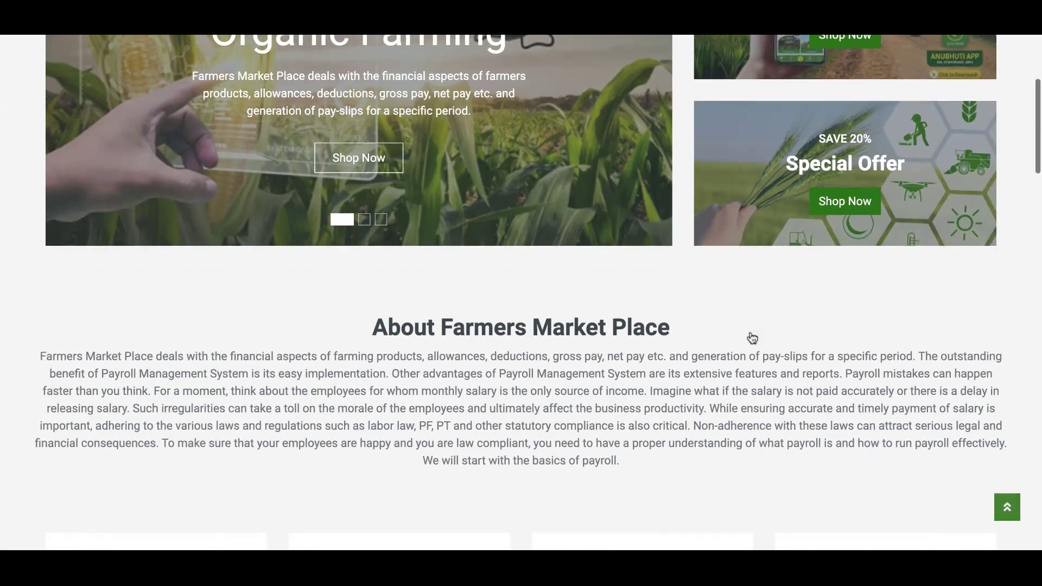
pyautogui.scroll(-8, 642, 255)
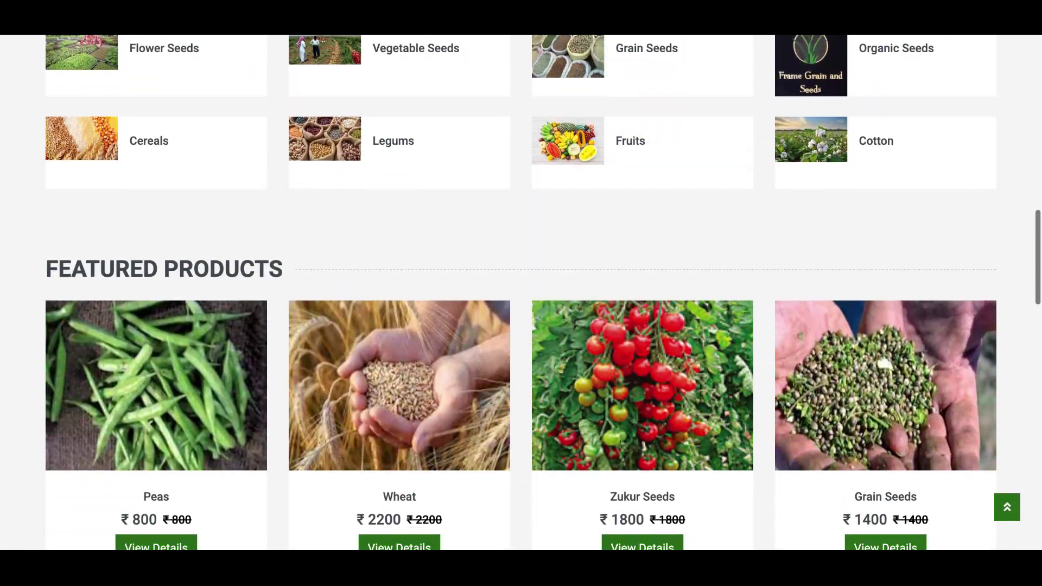
pyautogui.scroll(-15, 642, 255)
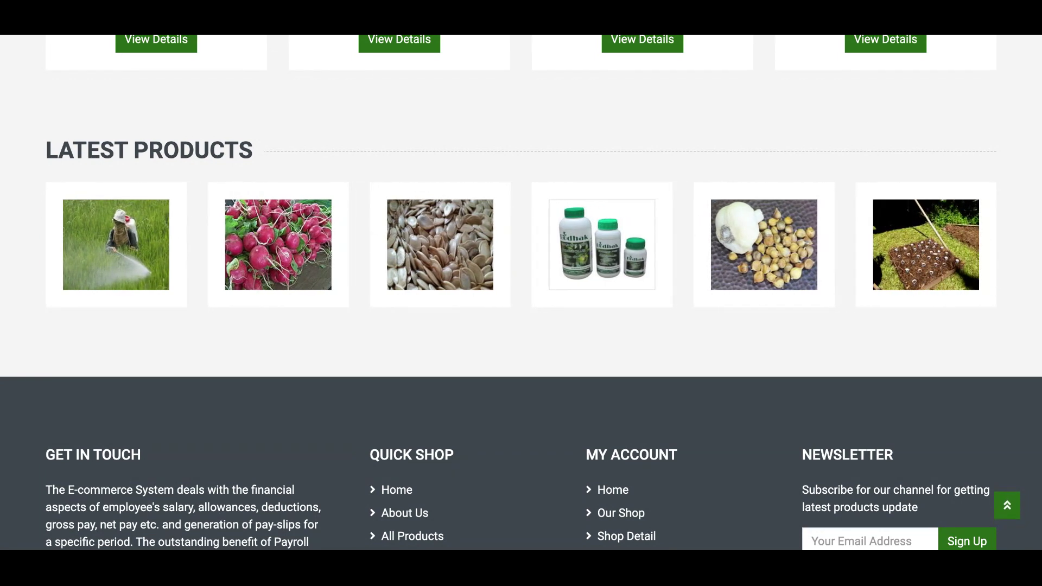
pyautogui.scroll(7, 521, 293)
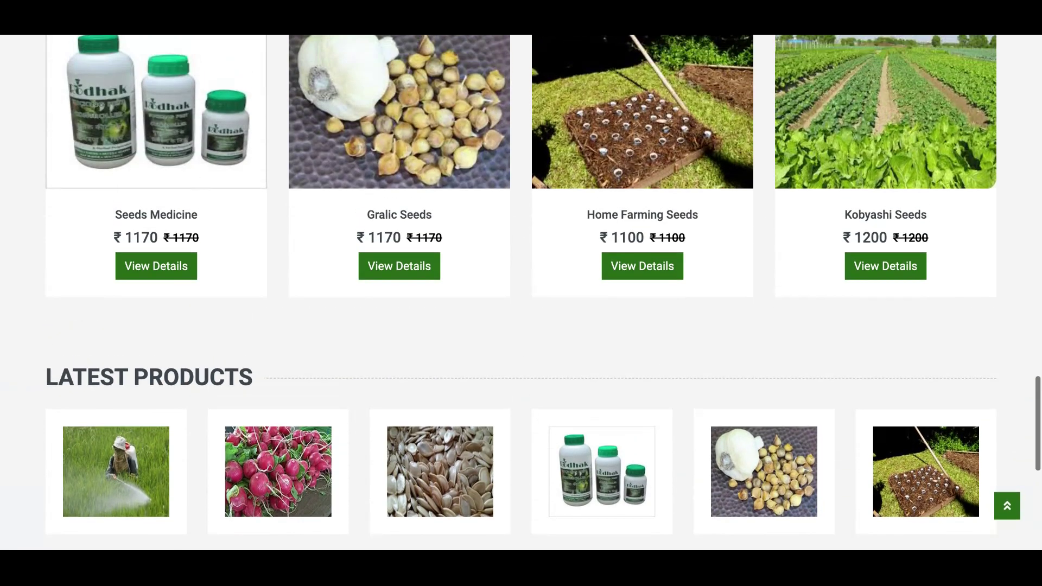
pyautogui.scroll(9, 521, 293)
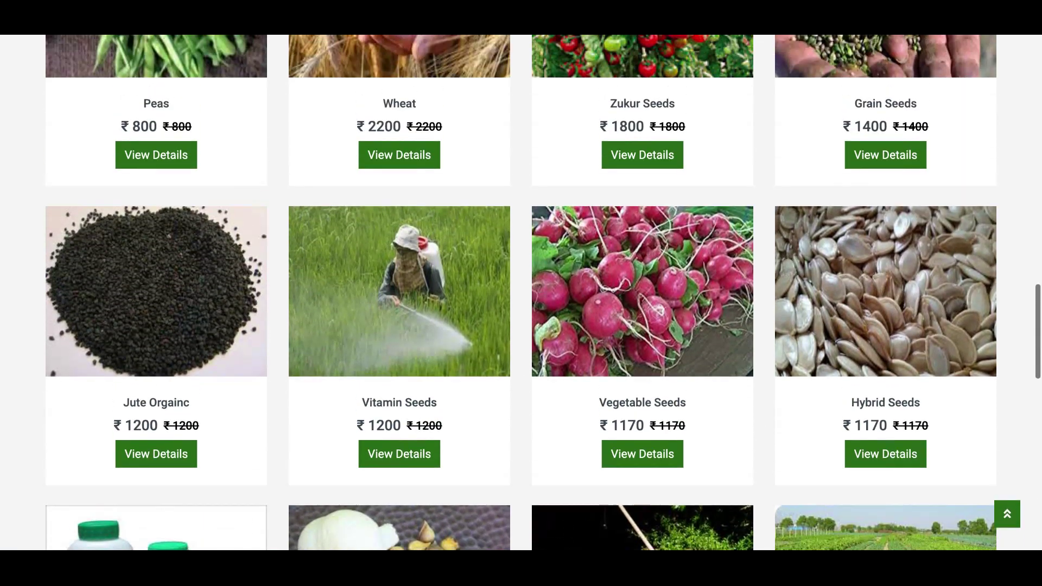
pyautogui.scroll(14, 521, 293)
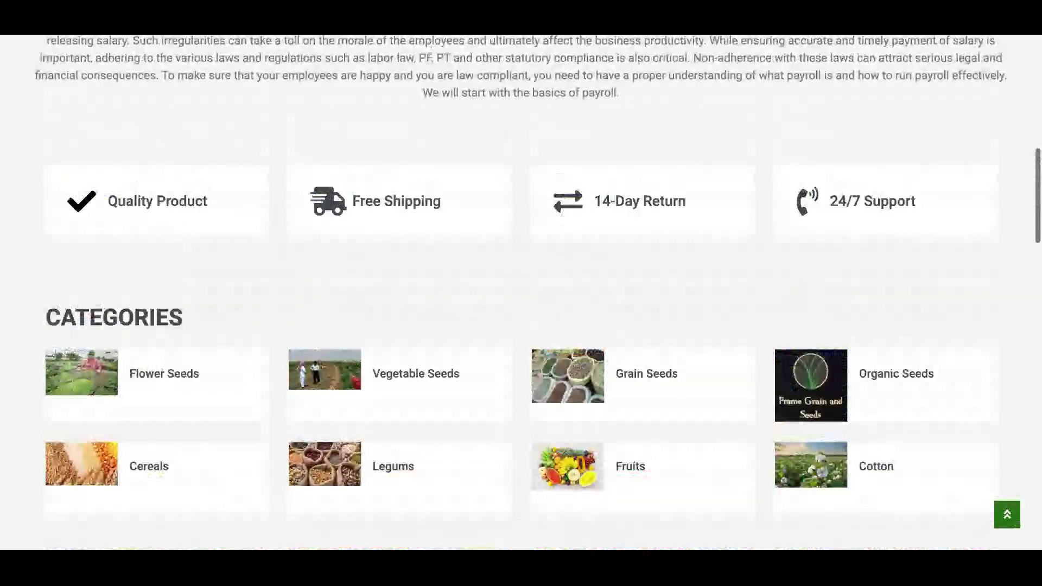
pyautogui.scroll(7, 520, 364)
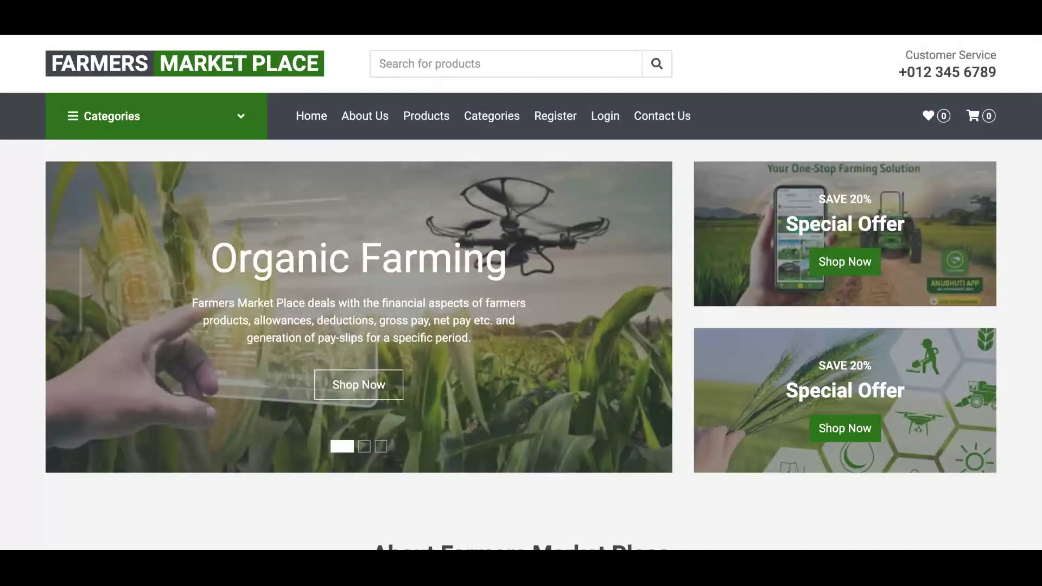
# - View the About Project page, then show the full Products shop list
pyautogui.click(358, 121)
pyautogui.scroll(-7, 394, 205)
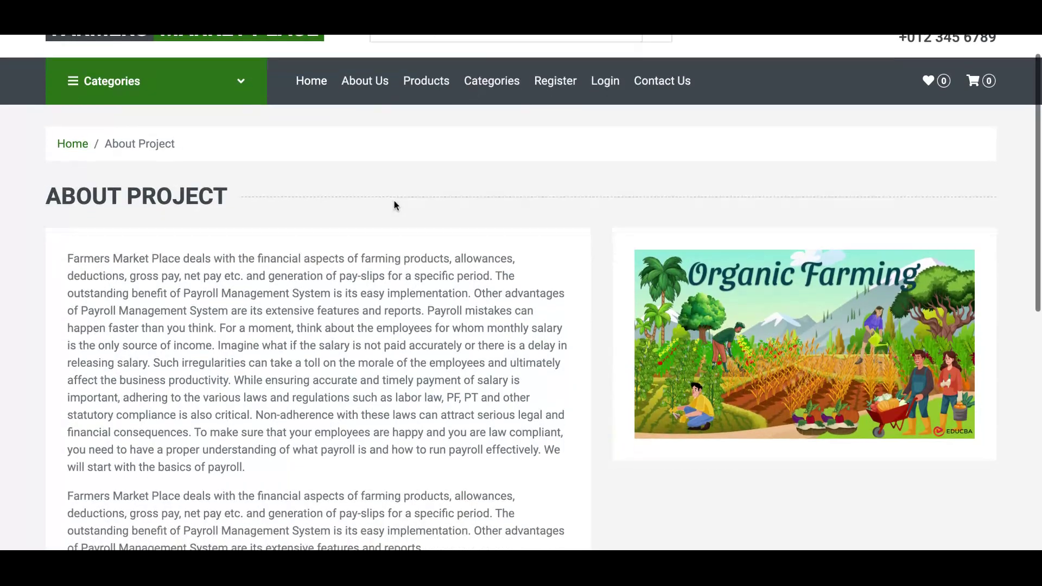
pyautogui.scroll(6, 521, 293)
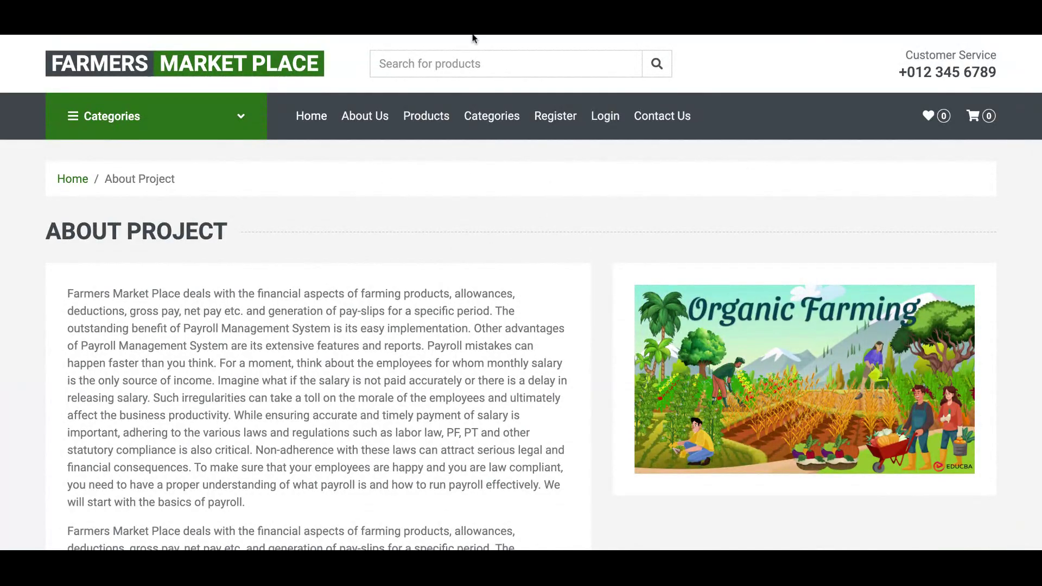
pyautogui.click(426, 114)
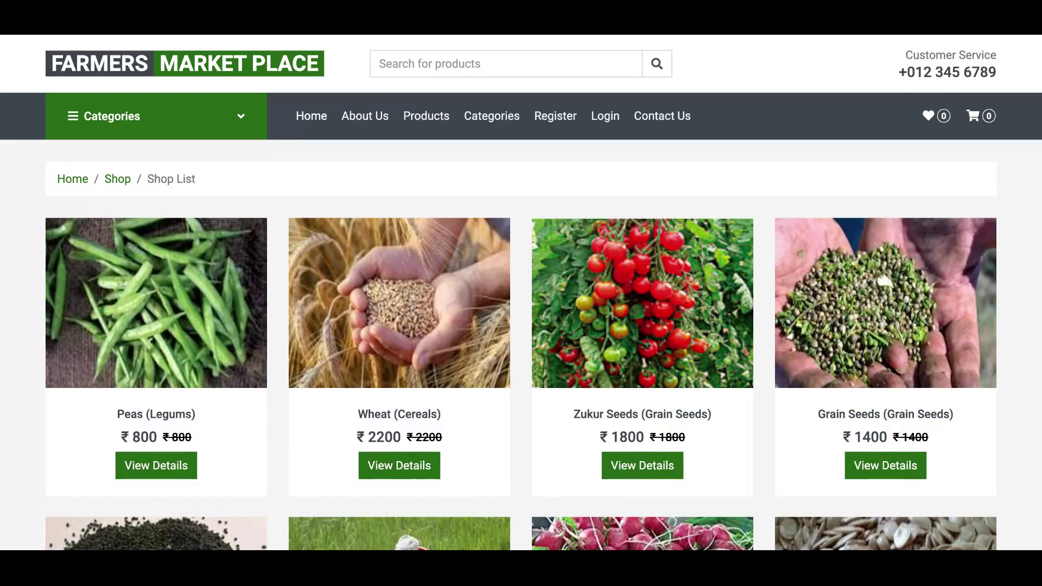
# - Open Wheat's detail page showing Cereals, ₹2200, ID 15 and quantity 1
pyautogui.scroll(-10, 521, 292)
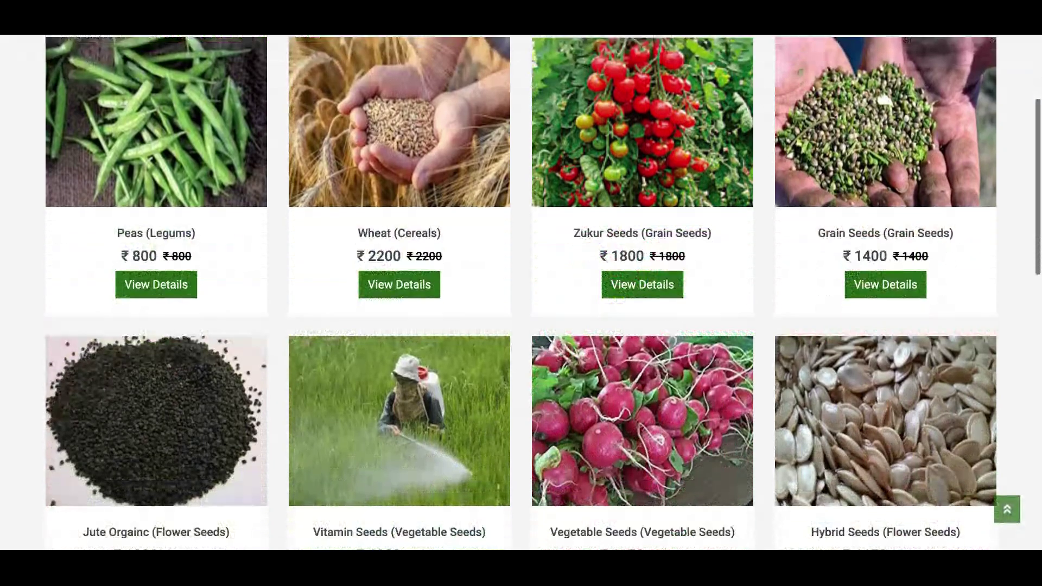
pyautogui.scroll(6, 521, 292)
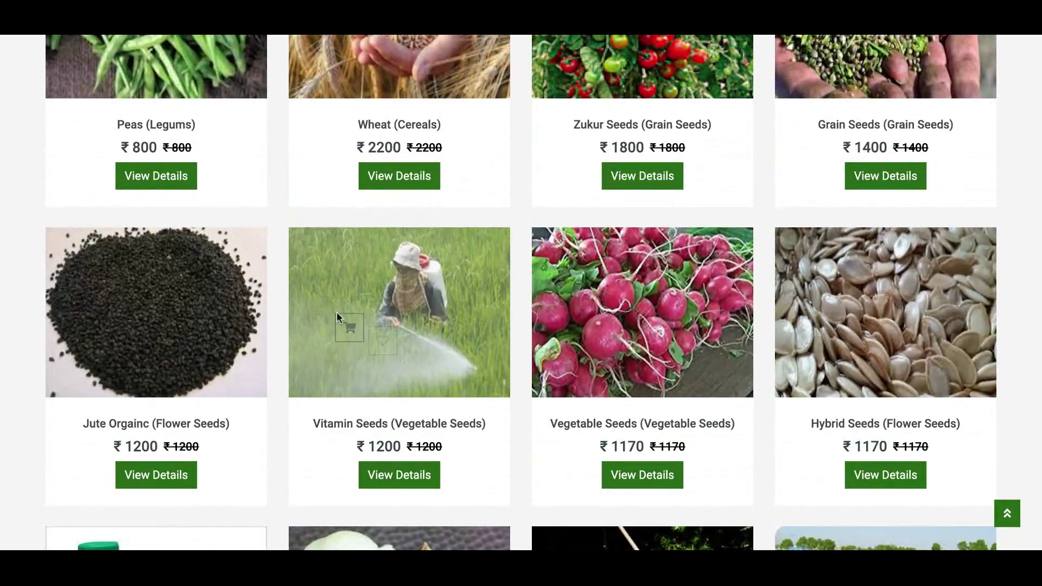
pyautogui.click(419, 175)
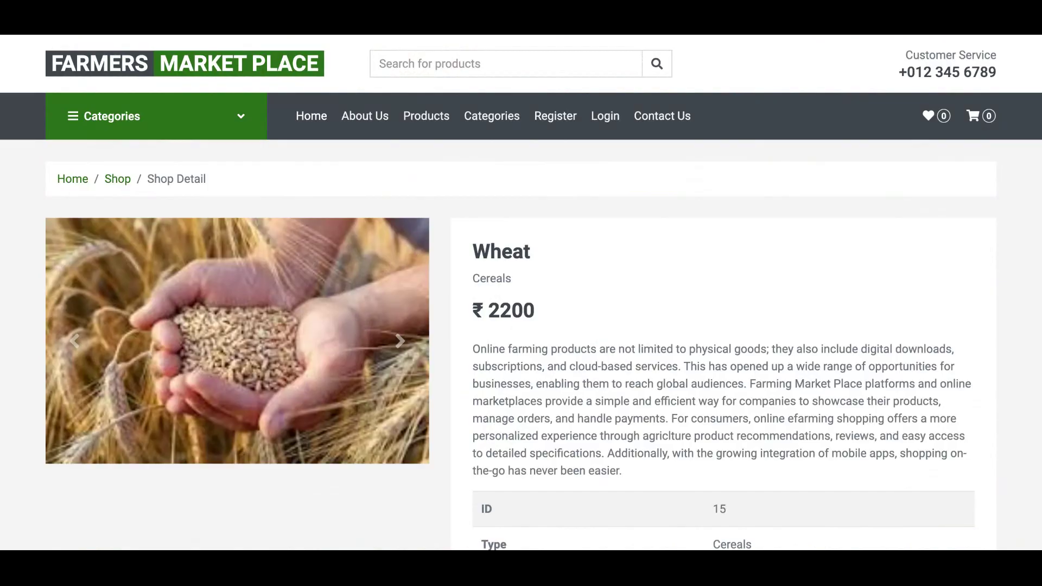
pyautogui.scroll(-6, 521, 293)
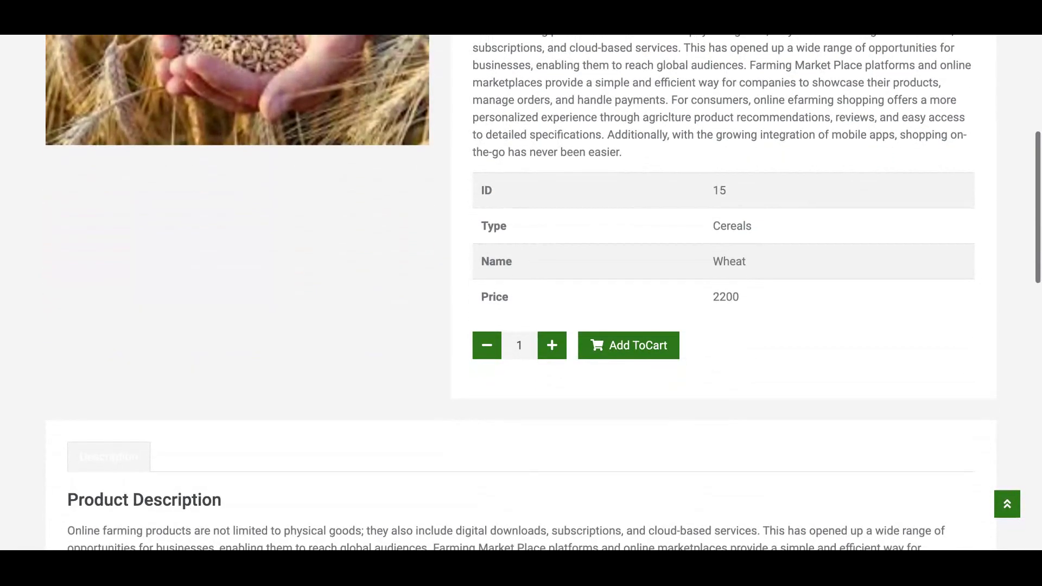
pyautogui.scroll(3, 521, 293)
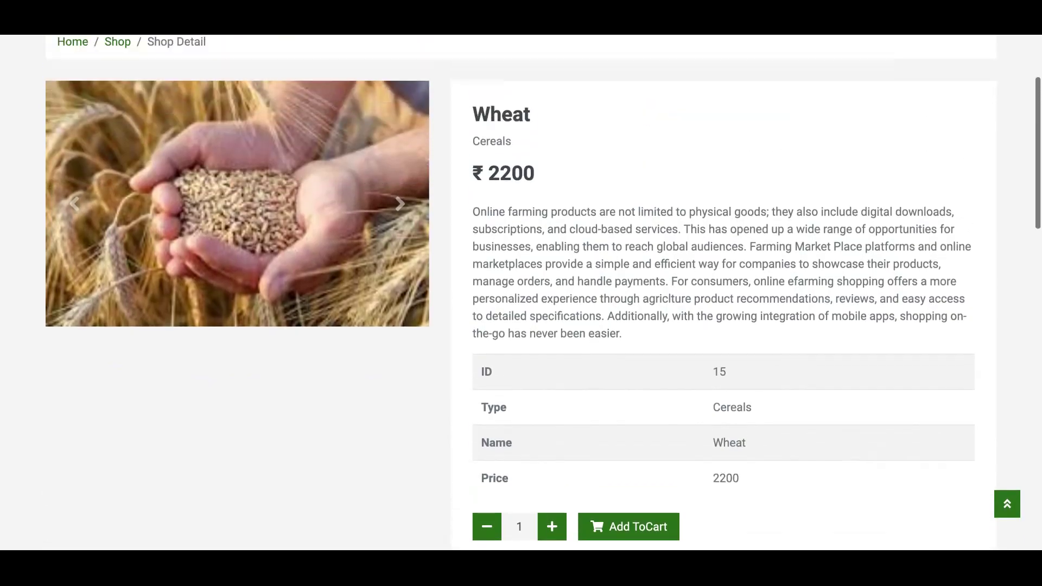
pyautogui.scroll(3, 521, 293)
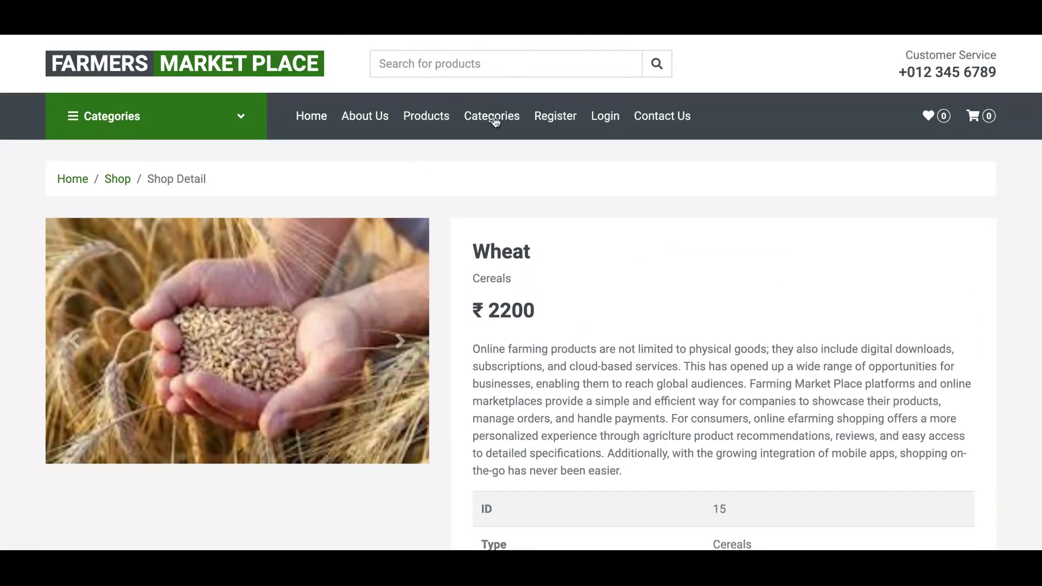
# - Browse the Shop By Categories page's eight categories, from Flower Seeds to Cotton
pyautogui.click(495, 121)
pyautogui.scroll(-1, 495, 122)
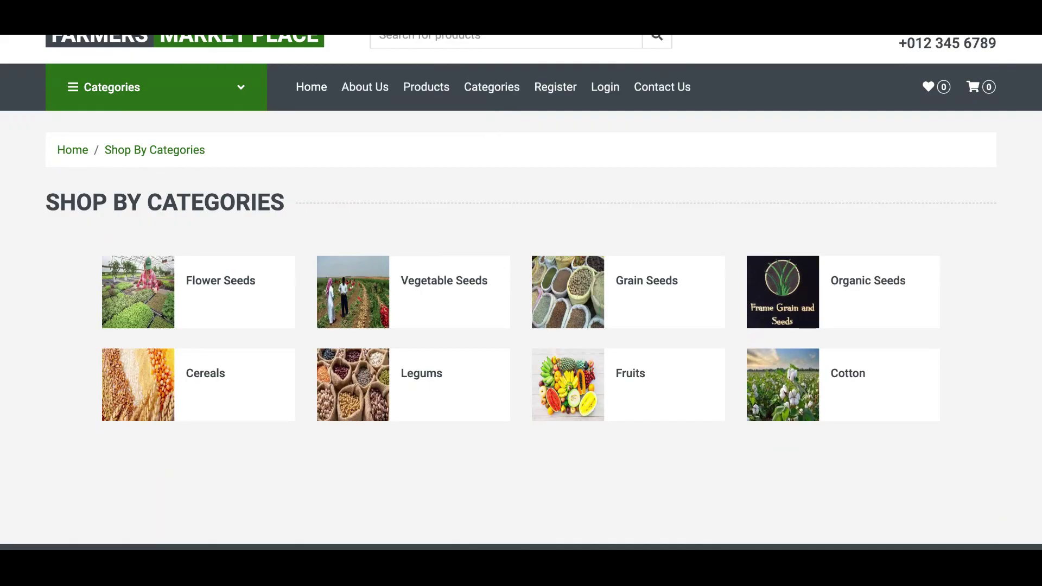
pyautogui.scroll(-1, 521, 293)
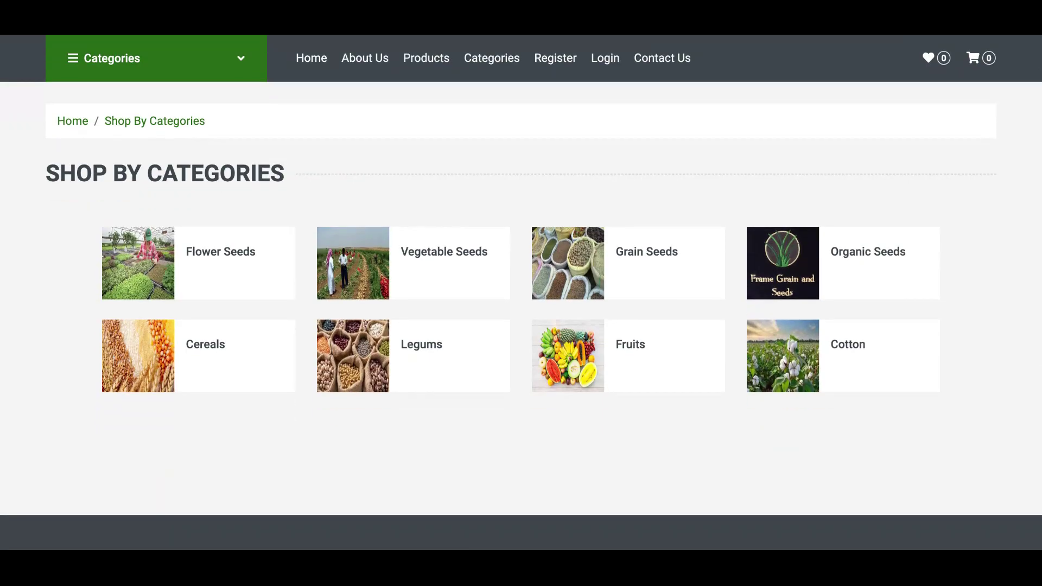
pyautogui.scroll(-1, 521, 293)
pyautogui.scroll(-10, 521, 293)
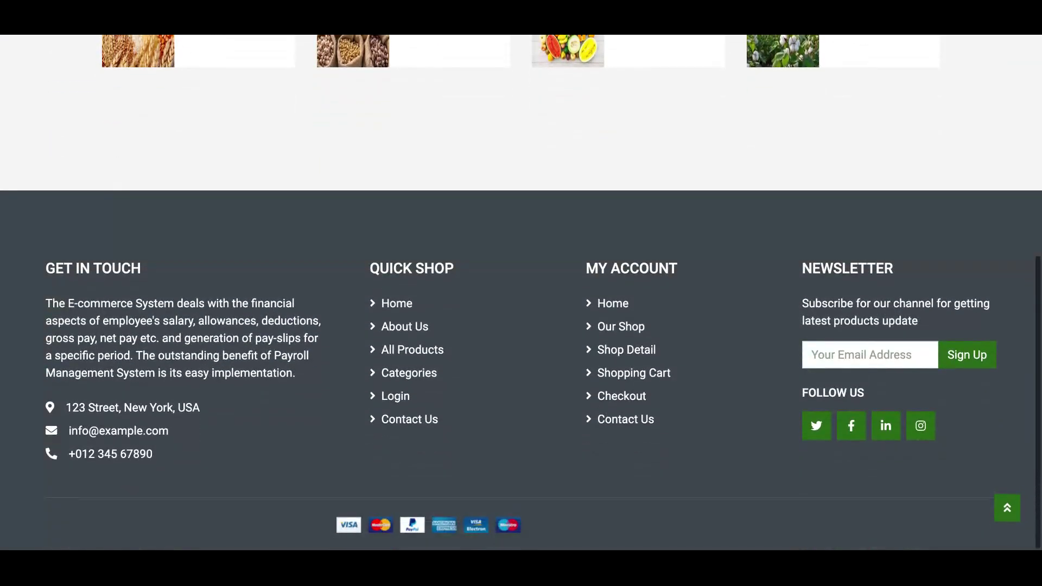
pyautogui.scroll(1, 521, 293)
pyautogui.scroll(6, 521, 293)
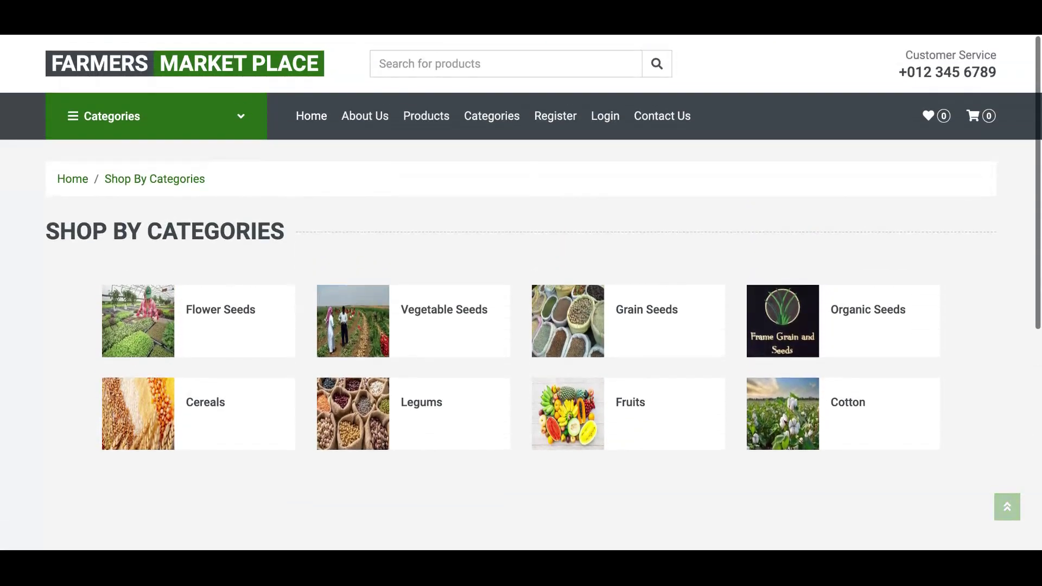
pyautogui.scroll(-3, 521, 293)
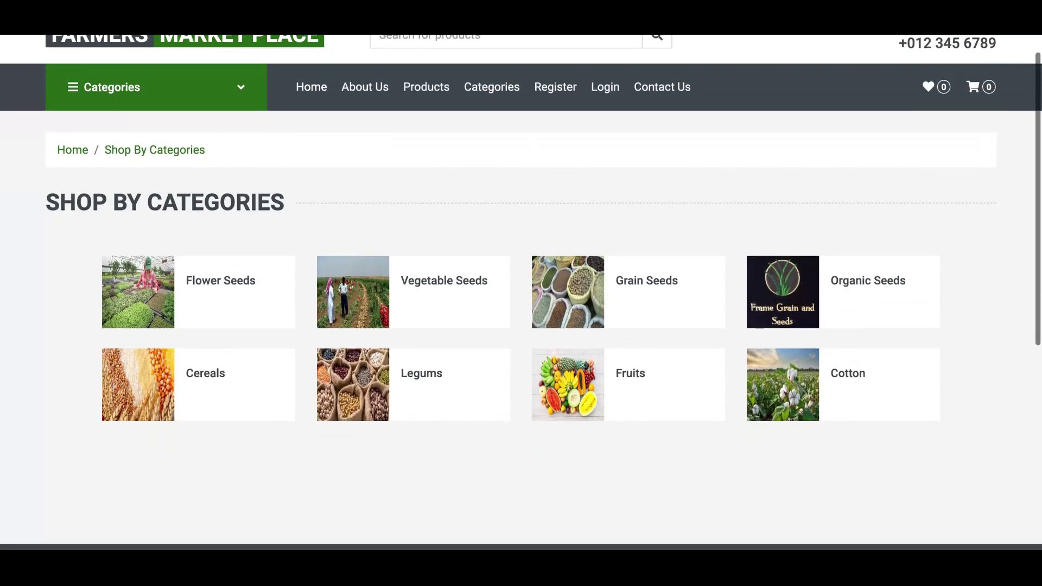
pyautogui.scroll(1, 521, 293)
pyautogui.scroll(2, 521, 293)
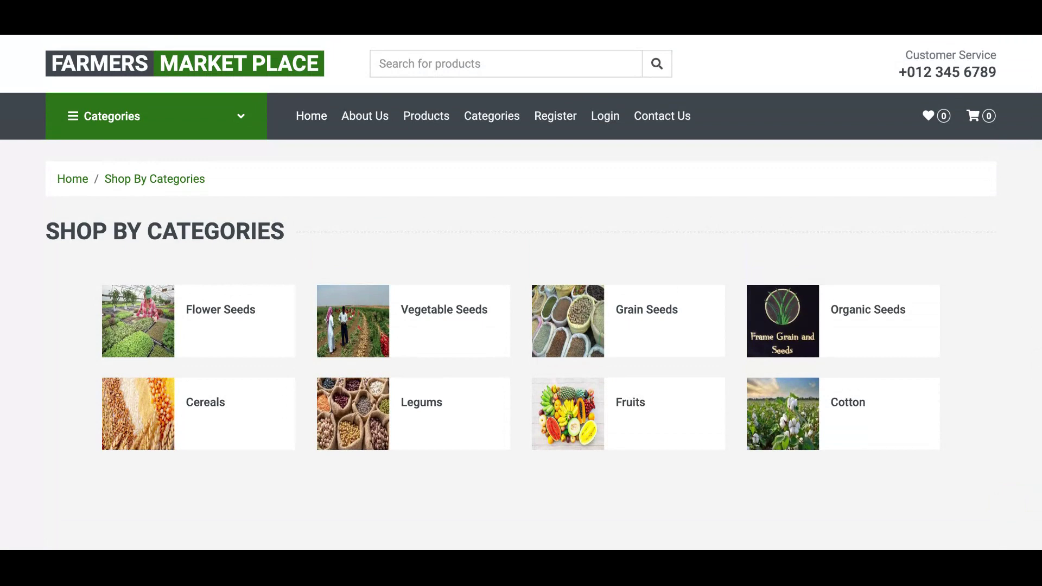
# - List the Vegetable Seeds category: Vegetable Seeds ₹1170 and Vitamin Seeds ₹1200
pyautogui.click(364, 347)
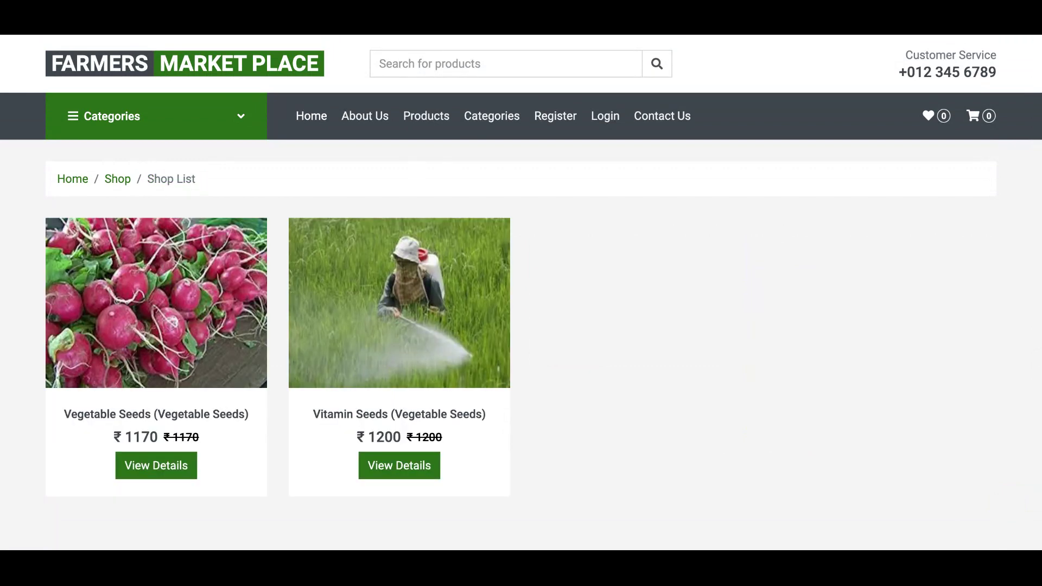
pyautogui.scroll(-2, 521, 293)
pyautogui.scroll(1, 521, 293)
pyautogui.scroll(1, 521, 293)
pyautogui.scroll(-3, 521, 293)
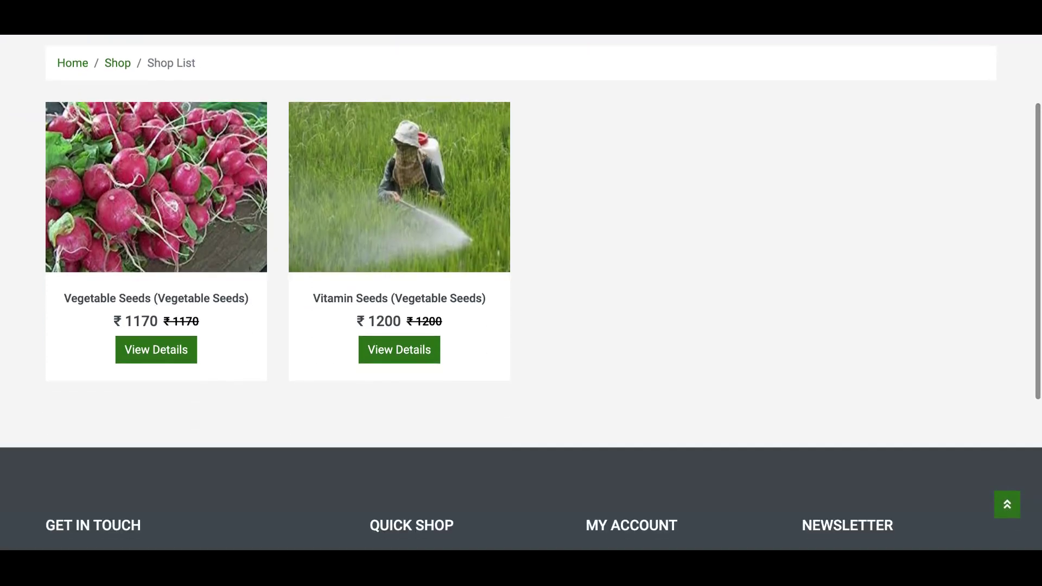
pyautogui.scroll(3, 521, 293)
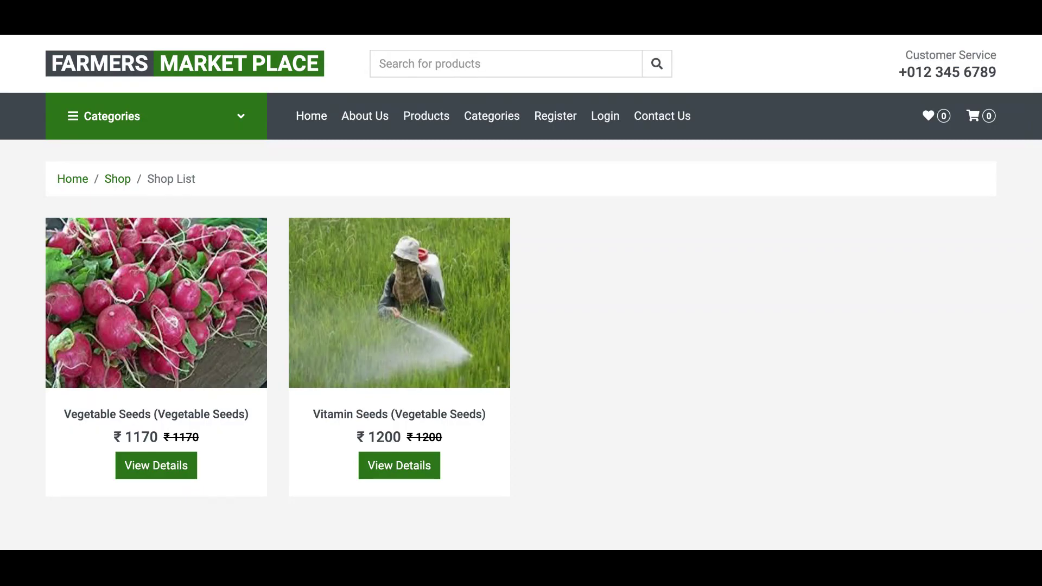
# - Review the User Registration form's fields, then go to the Login page
pyautogui.click(550, 121)
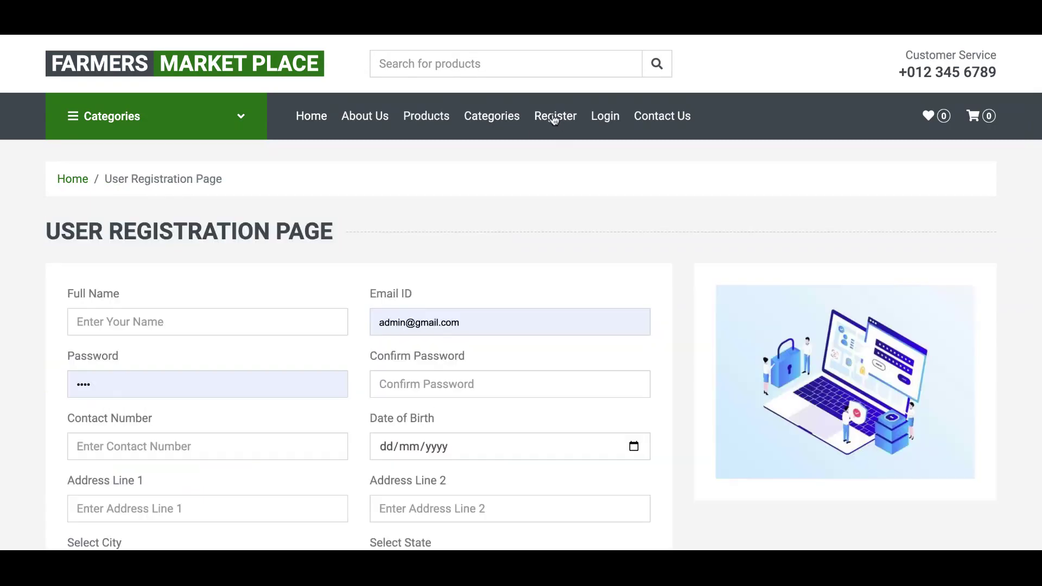
pyautogui.scroll(-5, 477, 220)
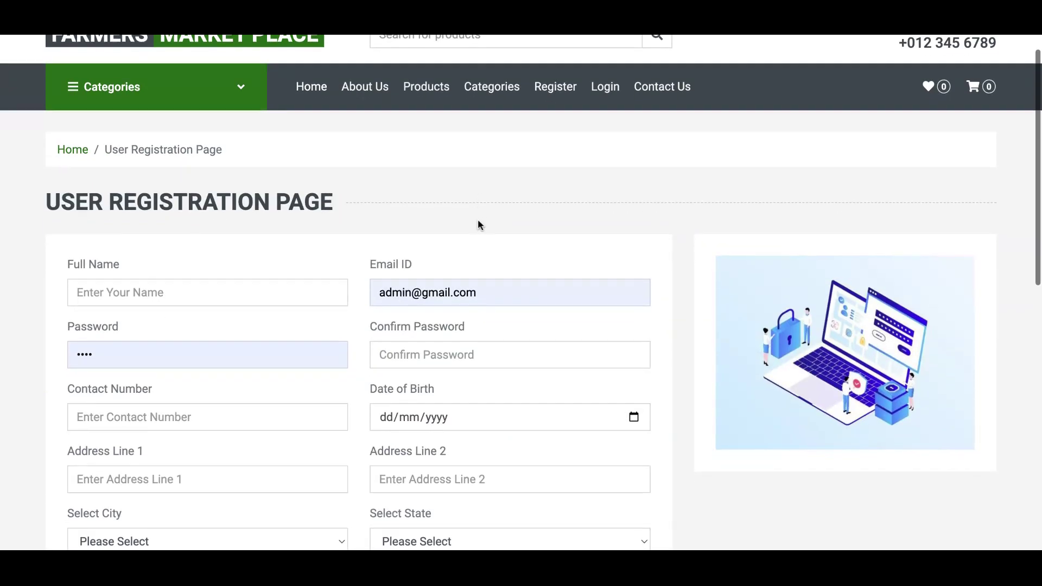
pyautogui.scroll(-3, 478, 221)
pyautogui.scroll(6, 478, 221)
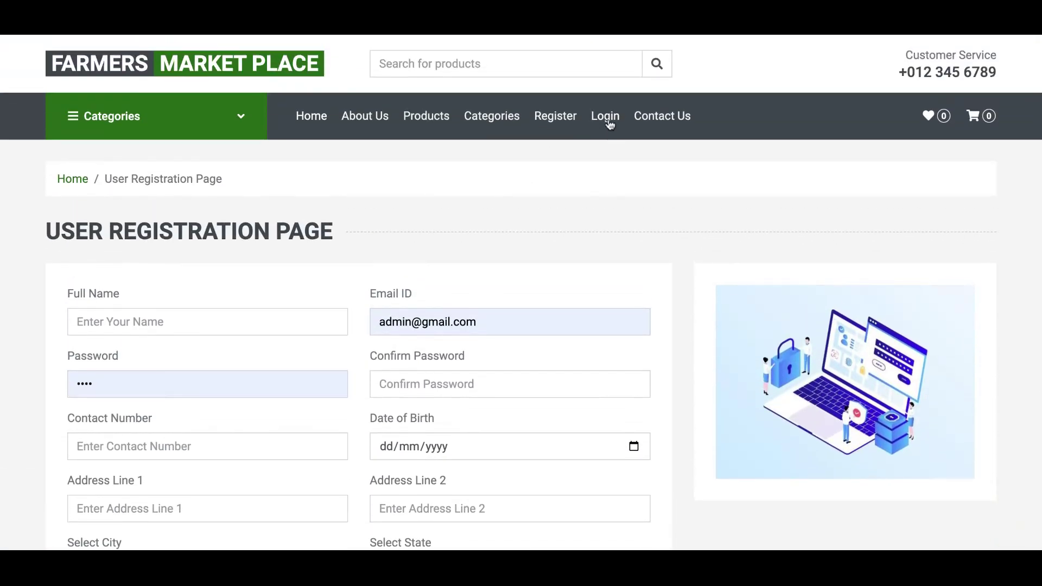
pyautogui.click(609, 123)
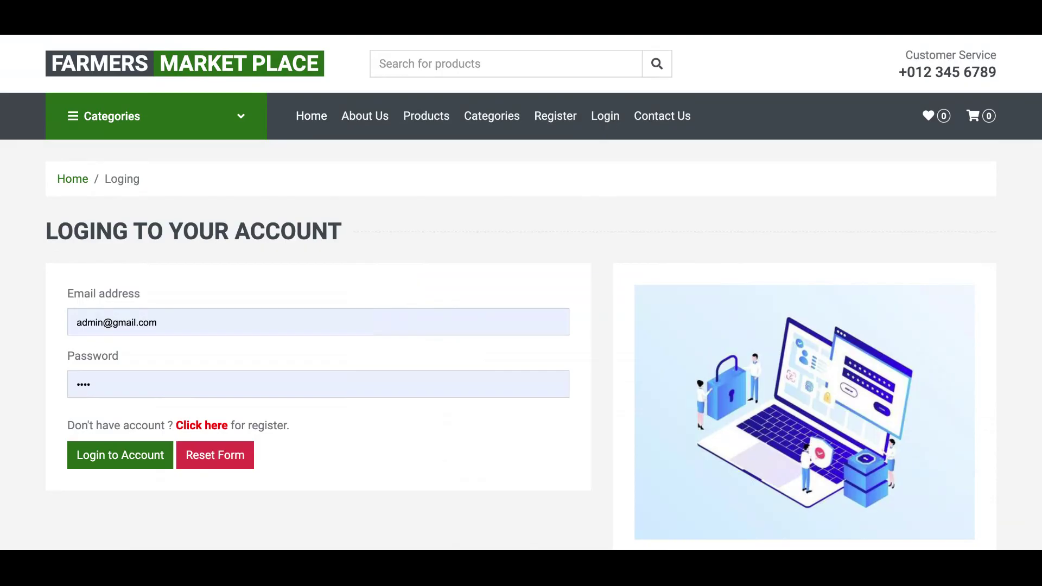
pyautogui.click(668, 125)
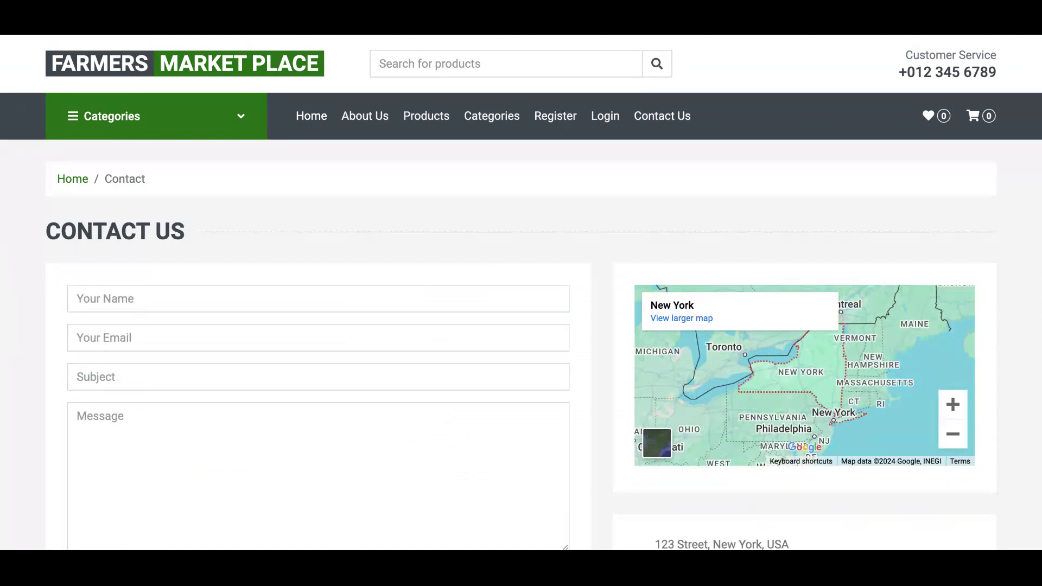
pyautogui.click(728, 376)
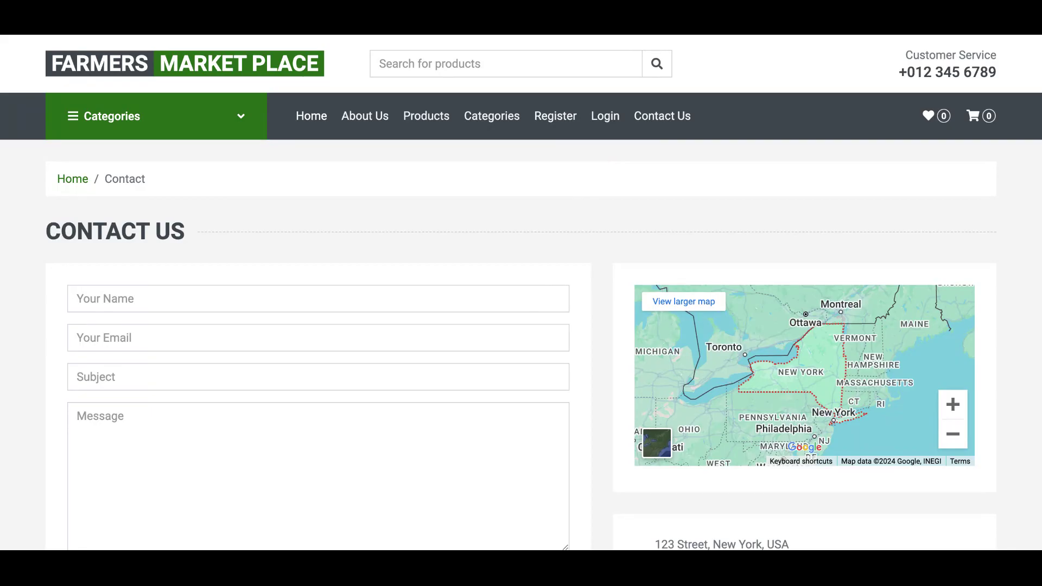
pyautogui.doubleClick(796, 359)
pyautogui.scroll(5, 795, 358)
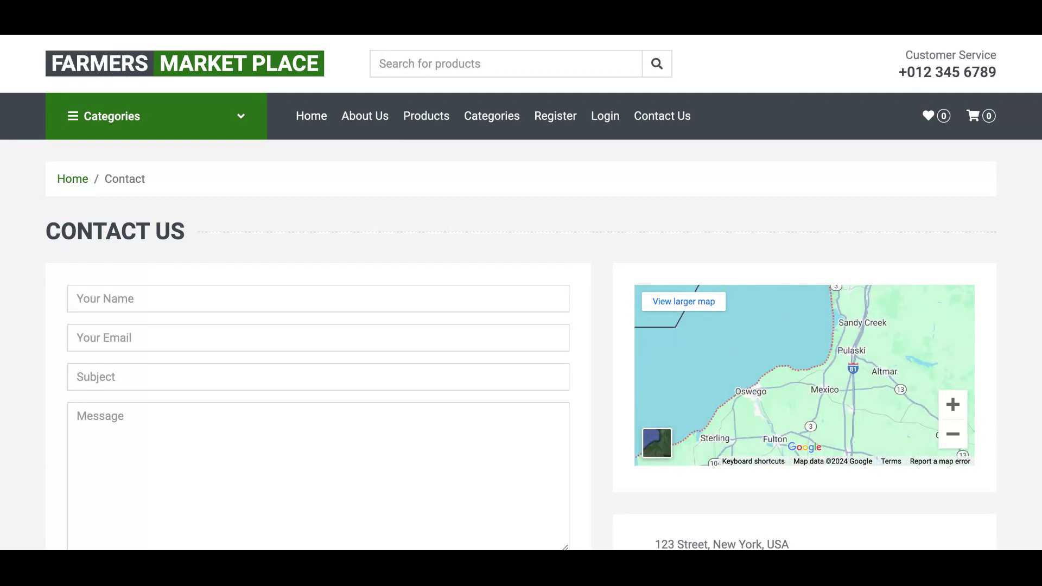
pyautogui.click(615, 116)
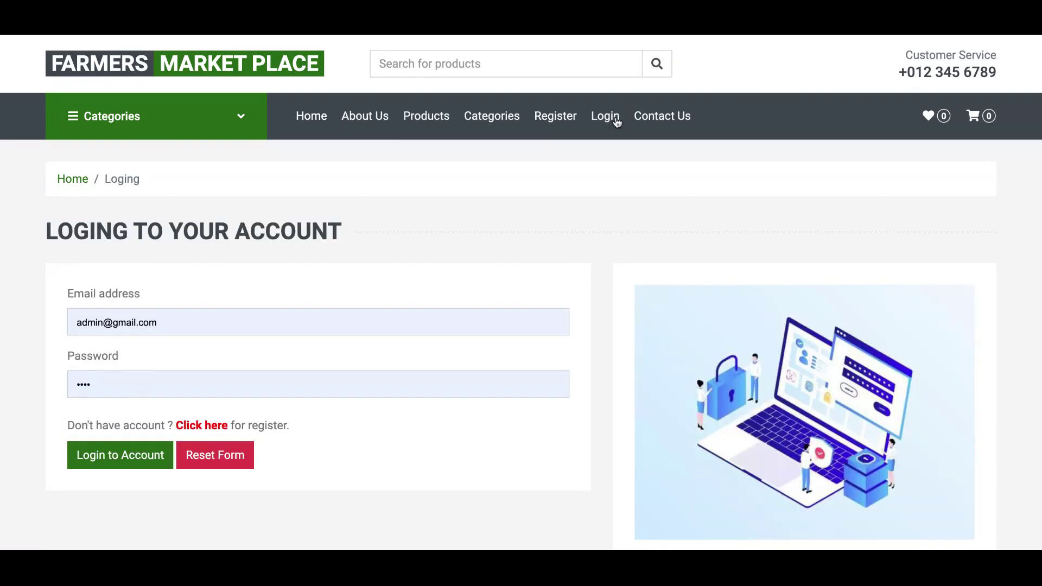
# - From Products, open Wheat's details: ID 15, Cereals, price 2200, quantity 1
pyautogui.click(410, 120)
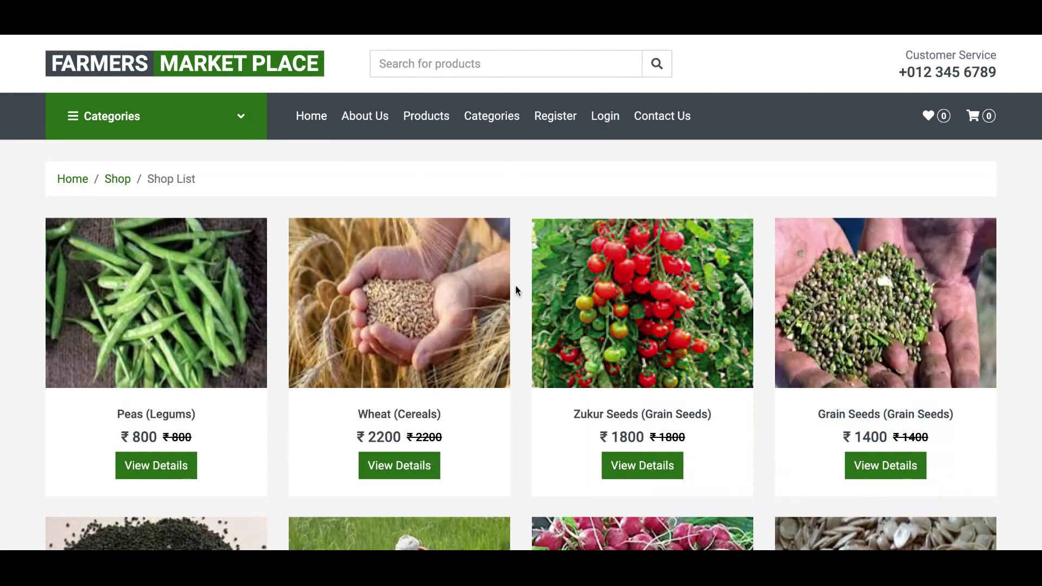
pyautogui.moveTo(422, 370)
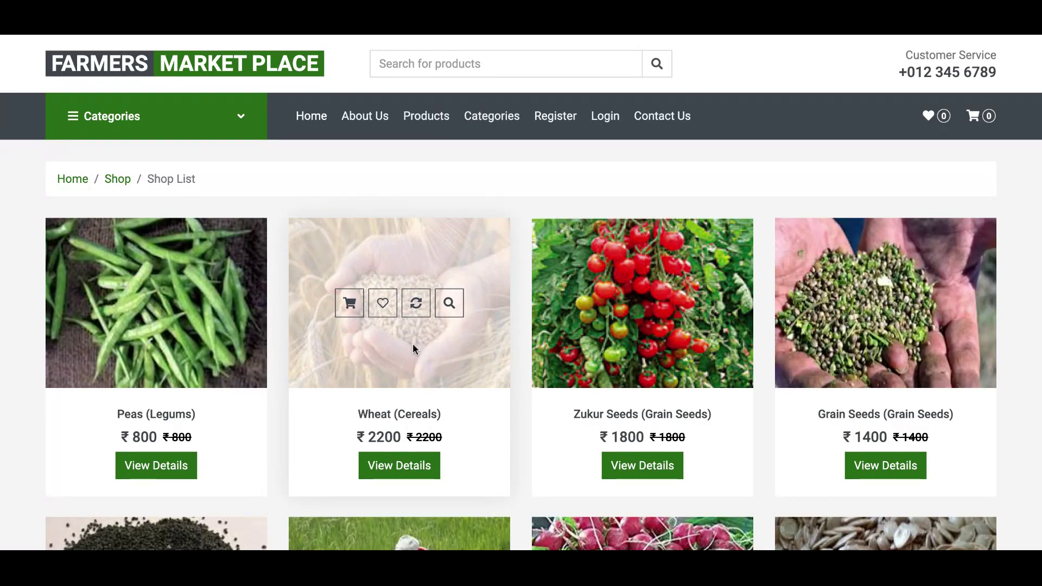
pyautogui.click(400, 473)
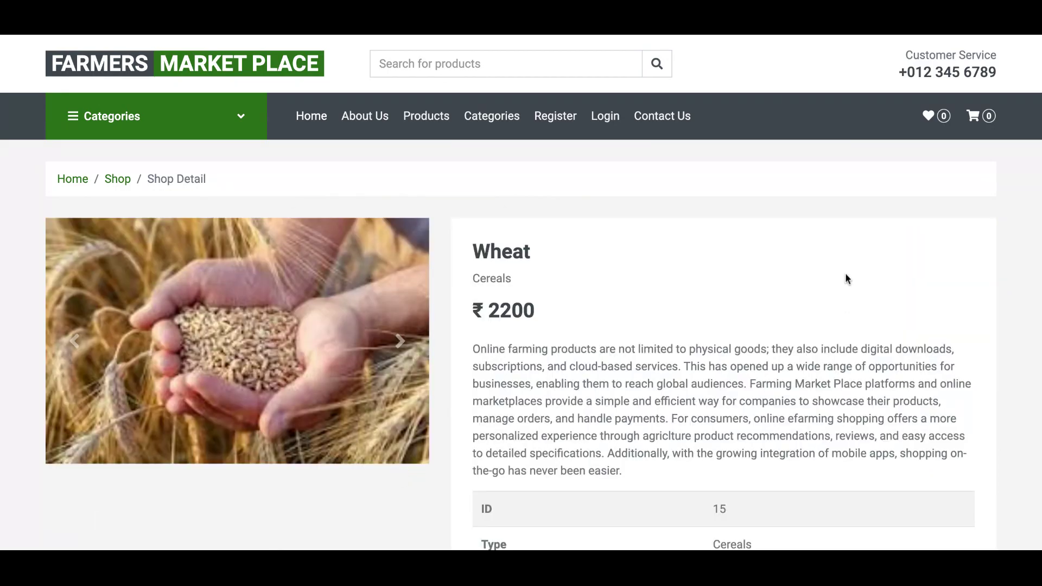
pyautogui.scroll(-5, 845, 279)
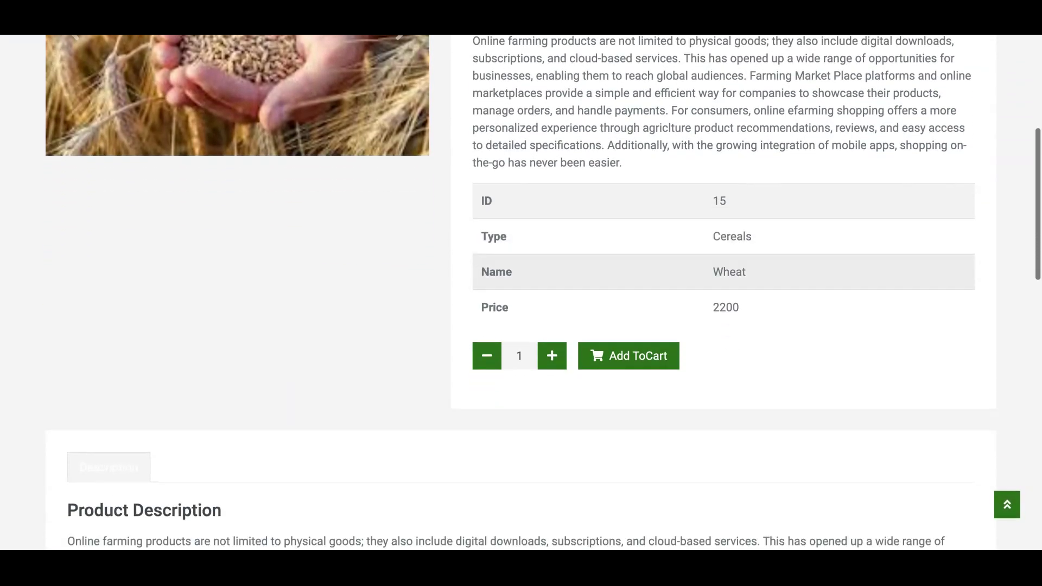
pyautogui.scroll(-1, 845, 279)
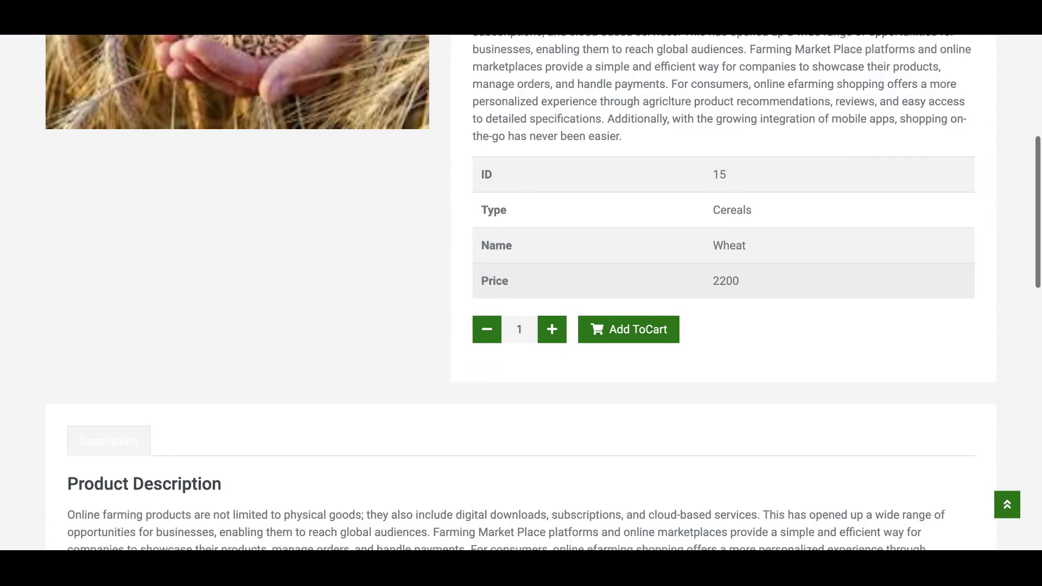
pyautogui.scroll(2, 845, 279)
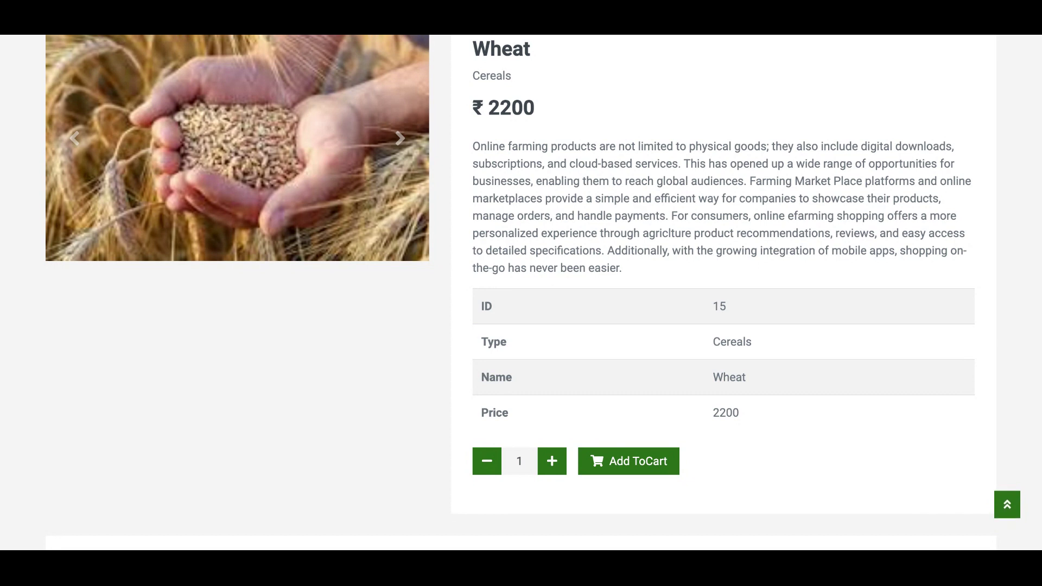
# - Raise the Wheat quantity to 2 and add it to the cart
pyautogui.click(558, 472)
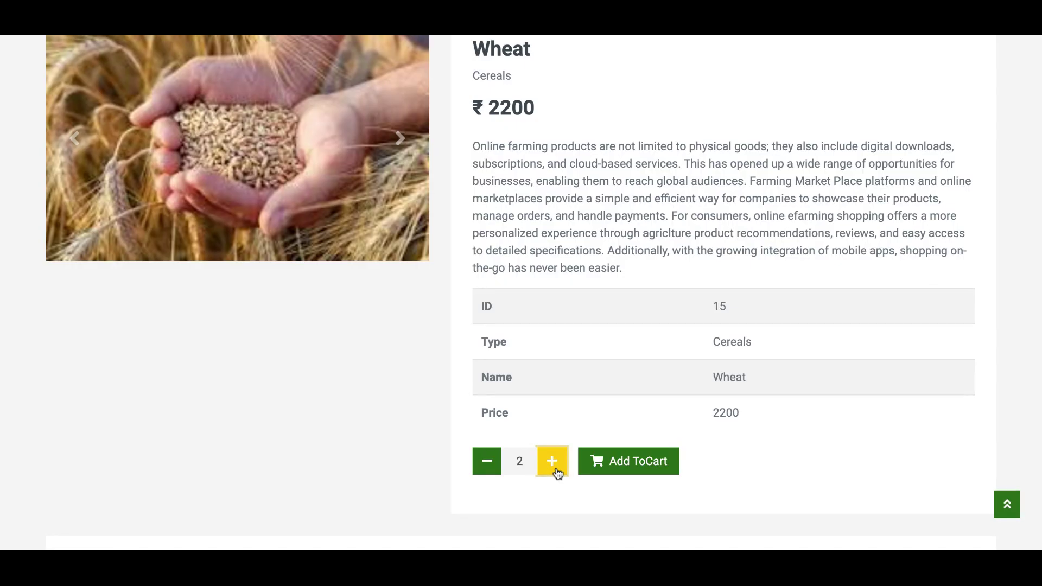
pyautogui.click(641, 472)
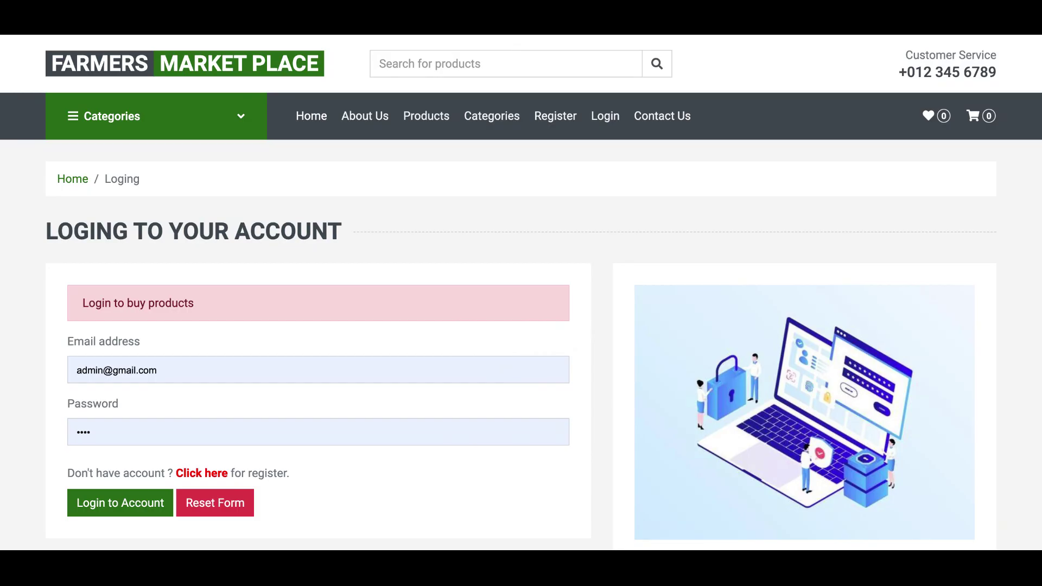
# - Log in with the customer's email and review the dashboard's 21-order counts and list
pyautogui.tripleClick(157, 372)
pyautogui.press('BackSpace')
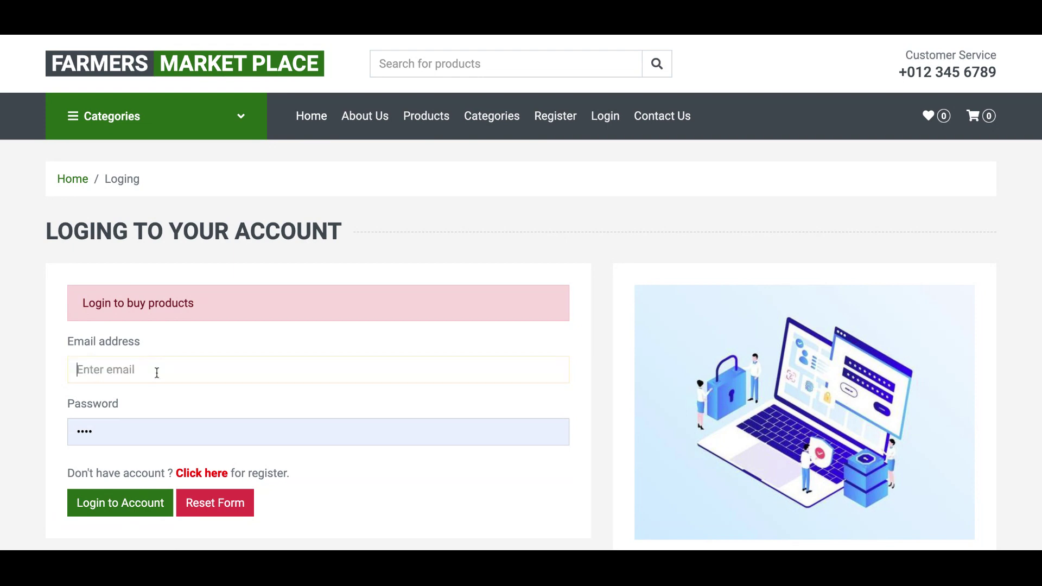
pyautogui.write('amit')
pyautogui.click(175, 384)
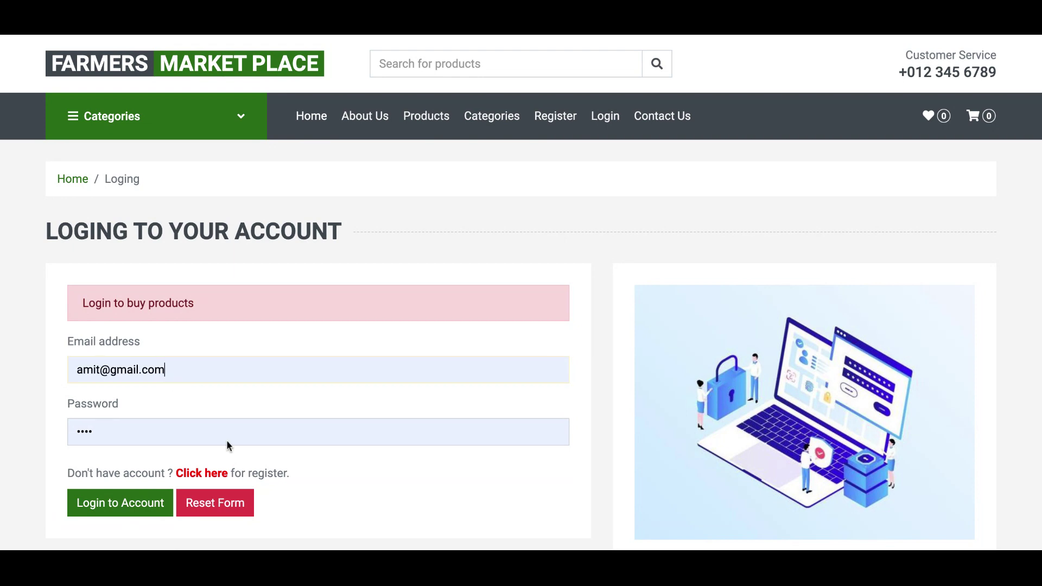
pyautogui.click(141, 504)
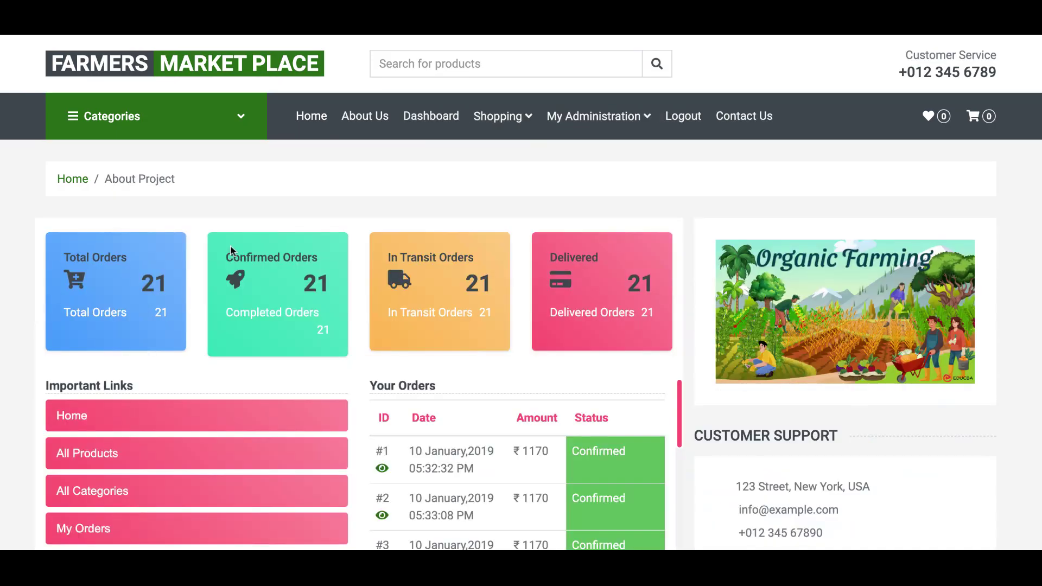
pyautogui.scroll(-3, 414, 188)
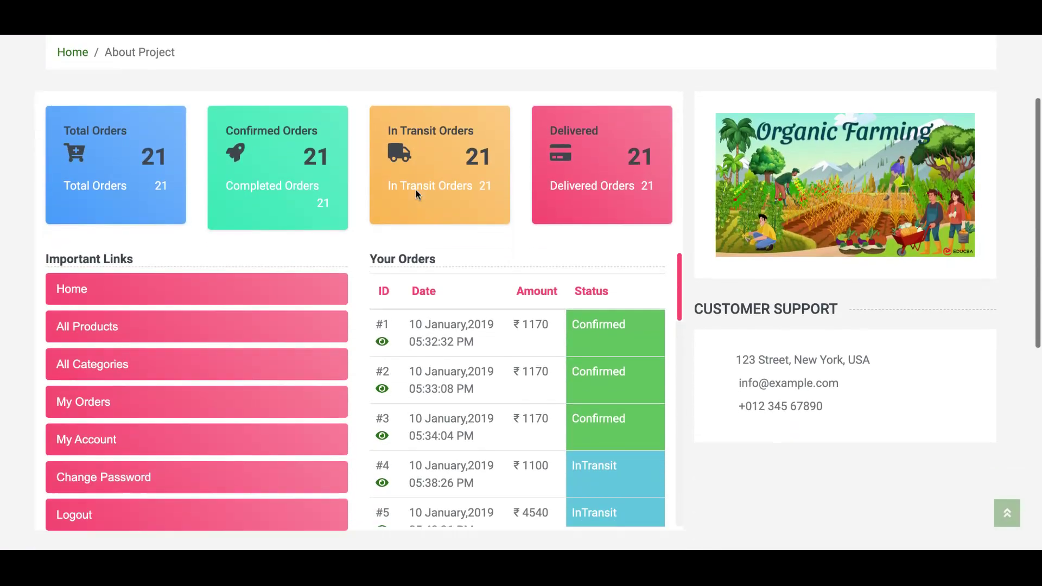
pyautogui.scroll(-4, 416, 190)
pyautogui.scroll(2, 416, 190)
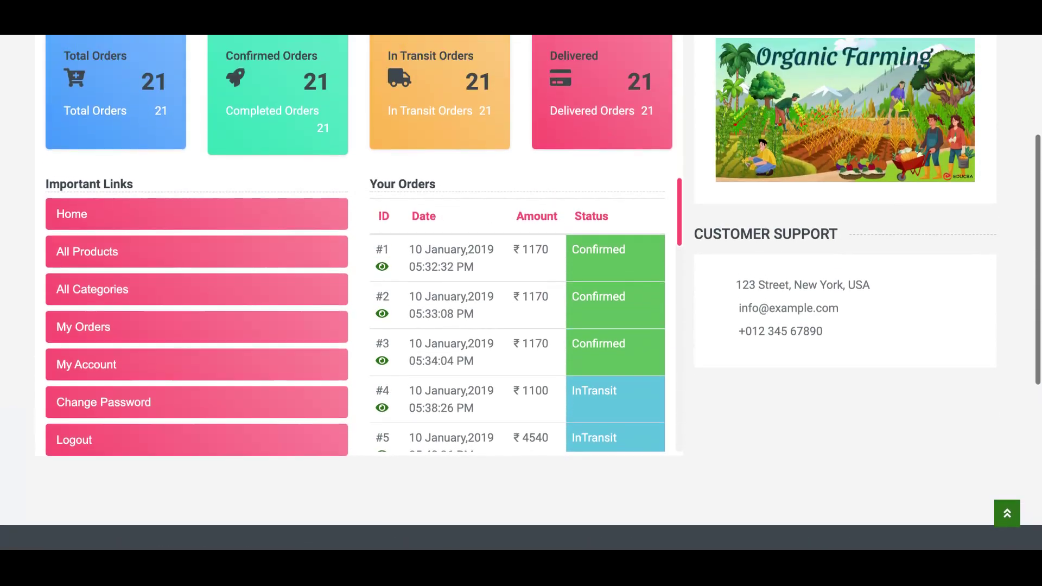
pyautogui.scroll(5, 416, 190)
# - Add 2 units of Wheat from the product catalogue to the cart, for a ₹4400 total
pyautogui.moveTo(472, 124)
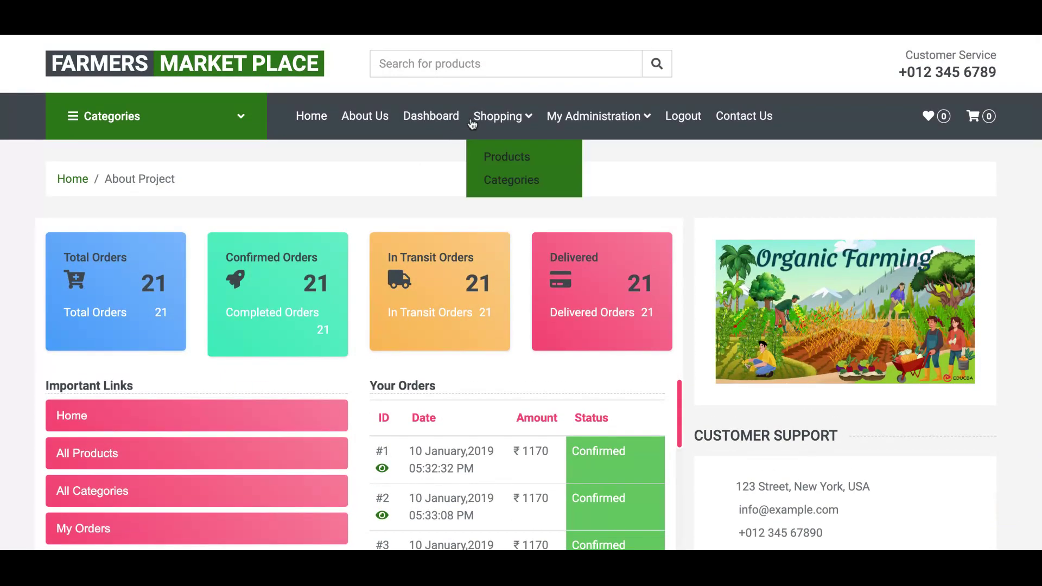
pyautogui.click(500, 158)
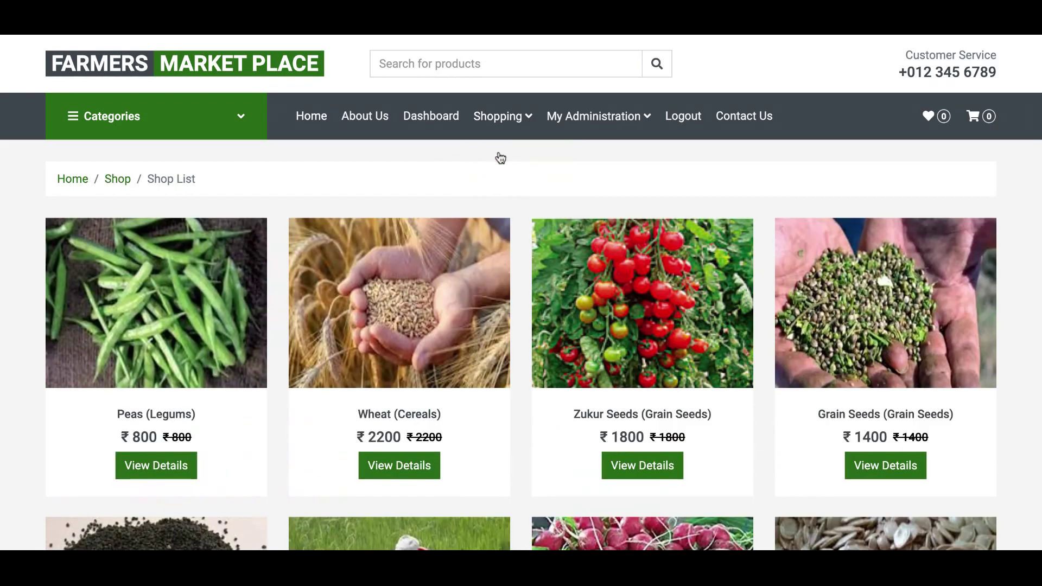
pyautogui.click(400, 468)
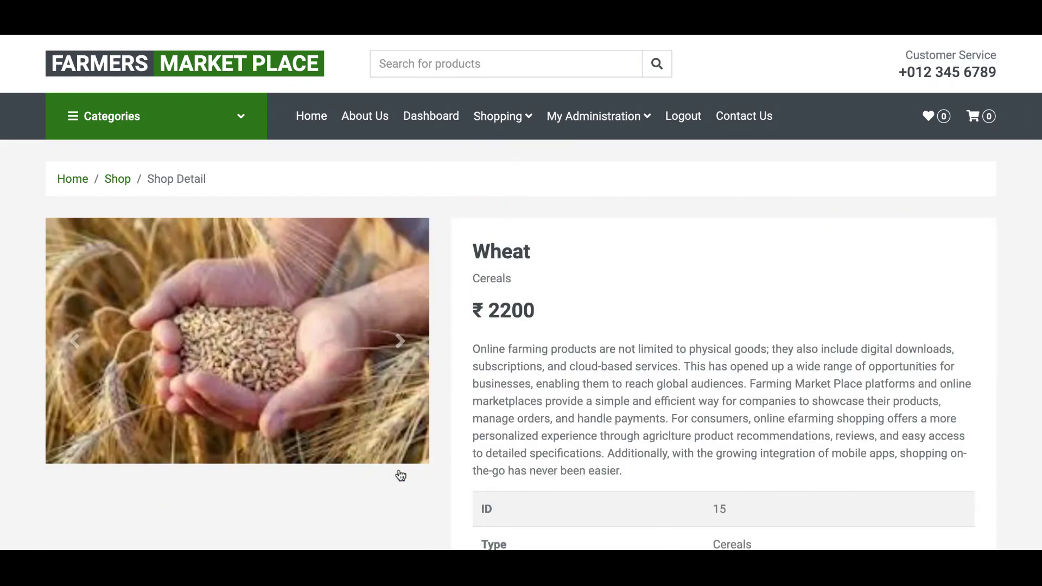
pyautogui.scroll(-5, 901, 332)
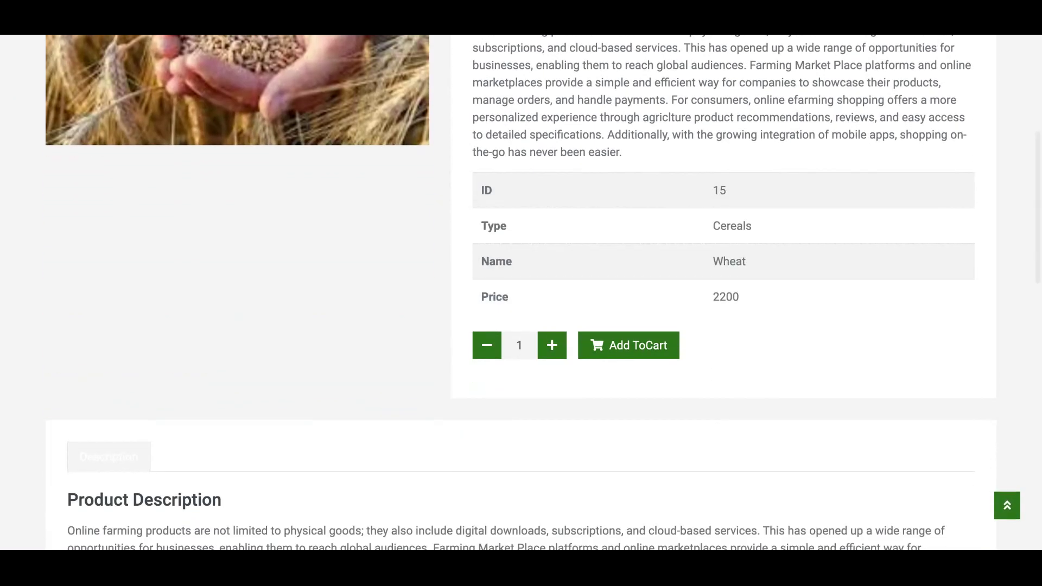
pyautogui.click(559, 354)
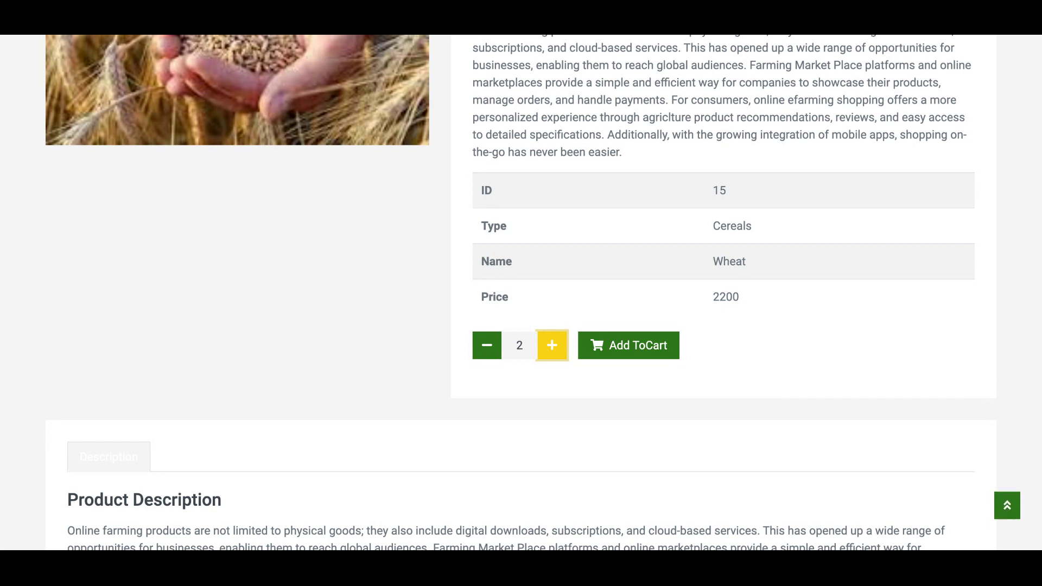
pyautogui.click(643, 359)
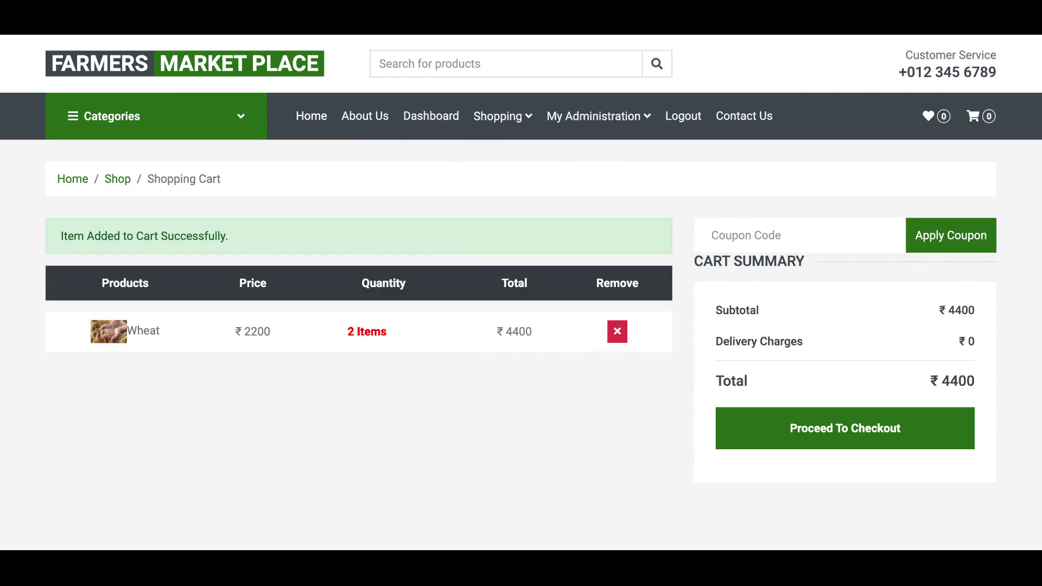
# - Proceed from the cart to the Make Payment page showing ₹4400 to pay
pyautogui.scroll(-1, 657, 352)
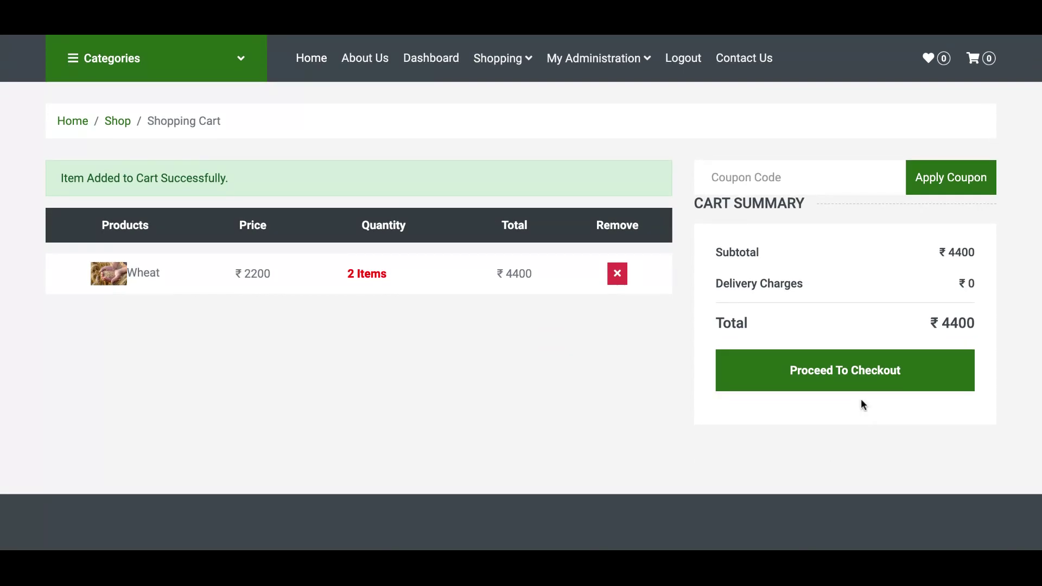
pyautogui.click(847, 385)
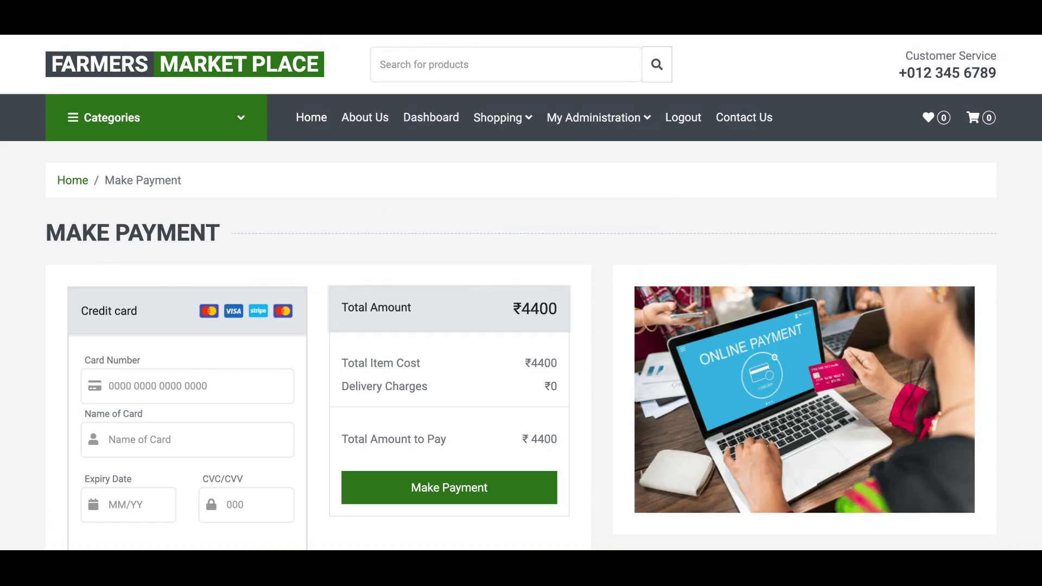
# - Pay with the card number, cardholder name 'master card', expiry 12 and the security code
pyautogui.scroll(-1, 521, 292)
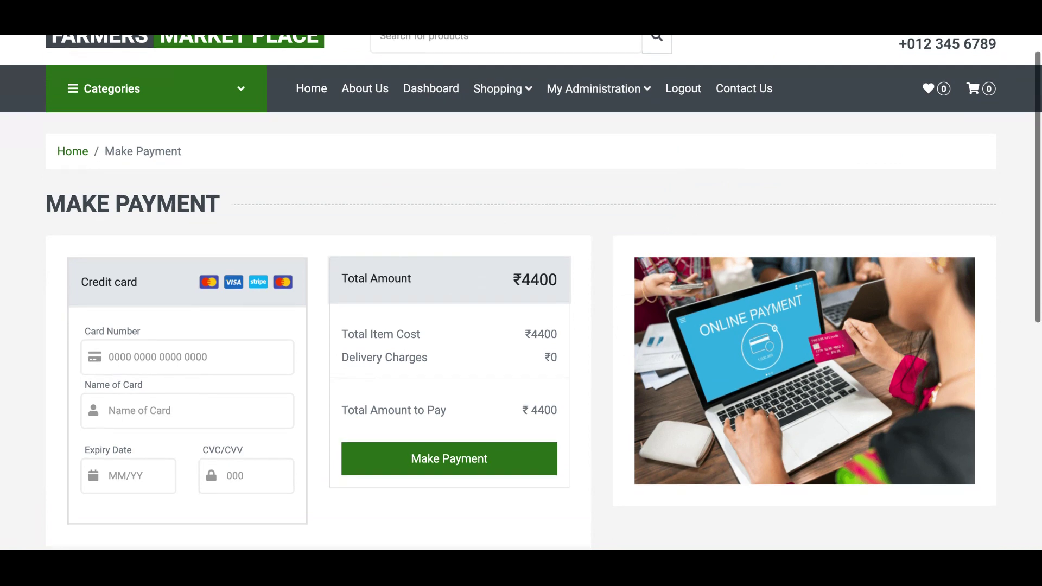
pyautogui.click(139, 351)
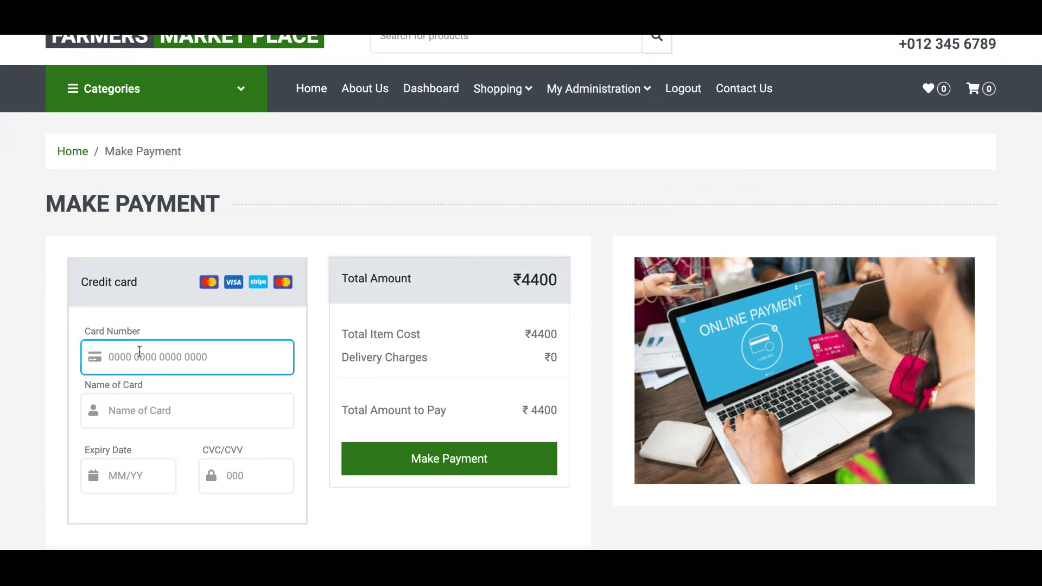
pyautogui.write('12345654')
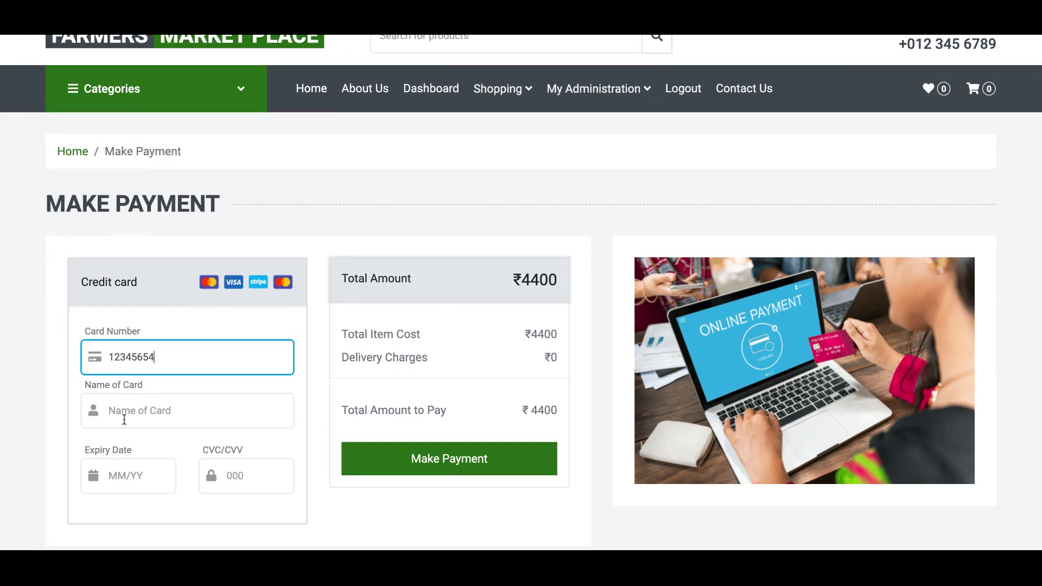
pyautogui.click(124, 419)
pyautogui.write('ma')
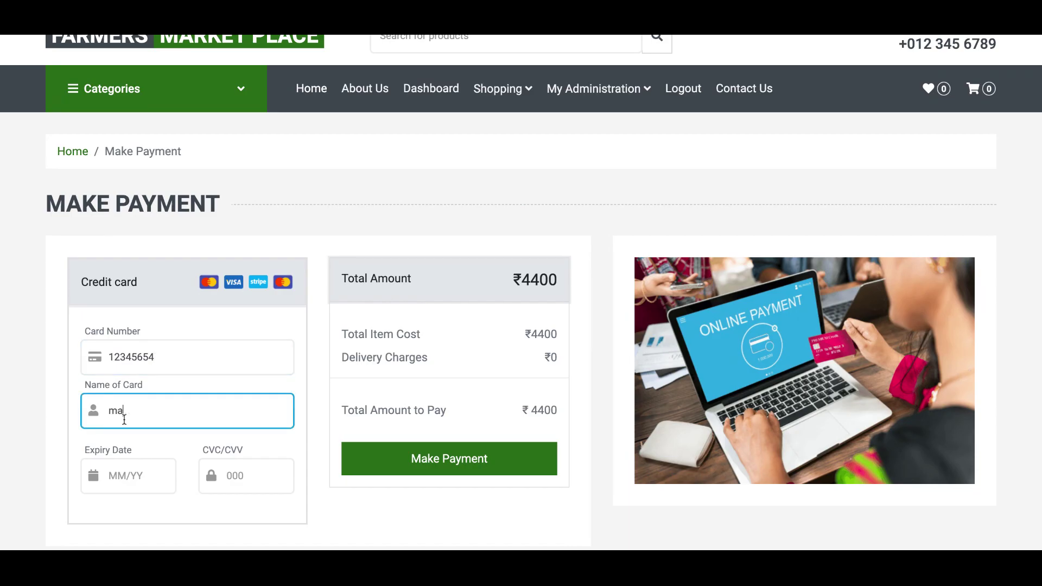
pyautogui.write('ster card')
pyautogui.click(136, 476)
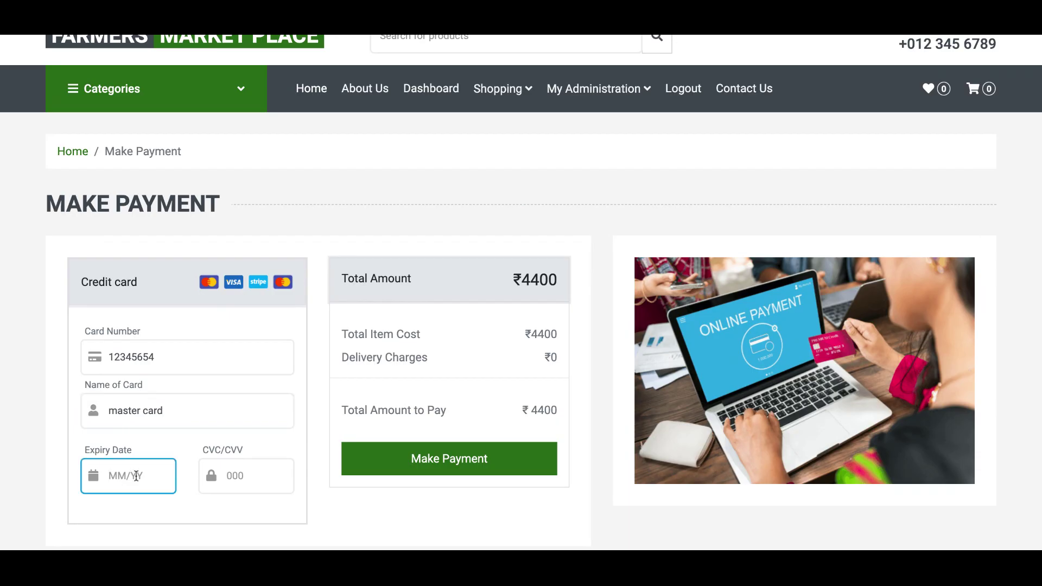
pyautogui.write('12')
pyautogui.click(258, 476)
pyautogui.write('11234')
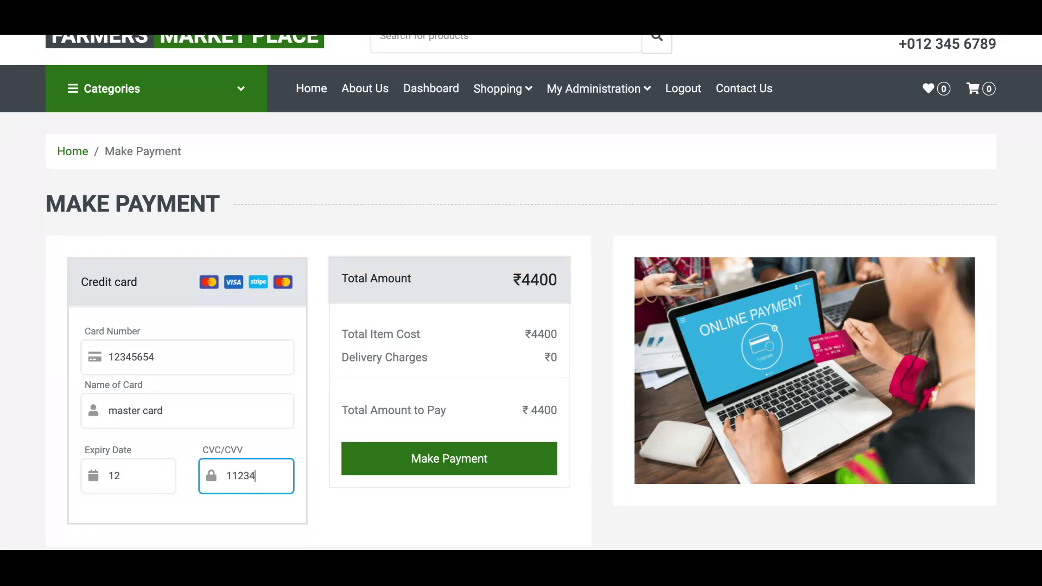
pyautogui.click(456, 459)
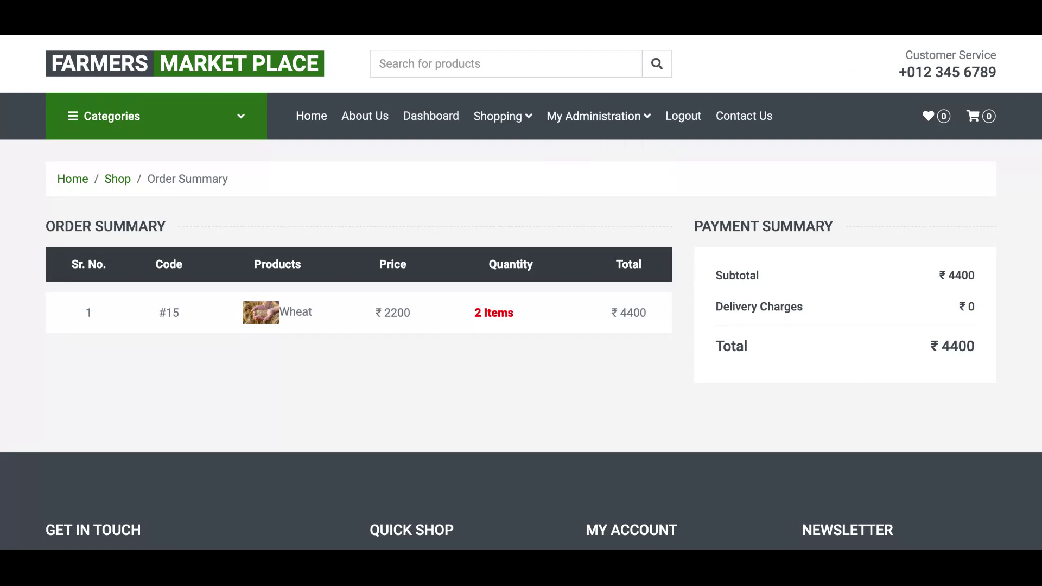
pyautogui.moveTo(645, 108)
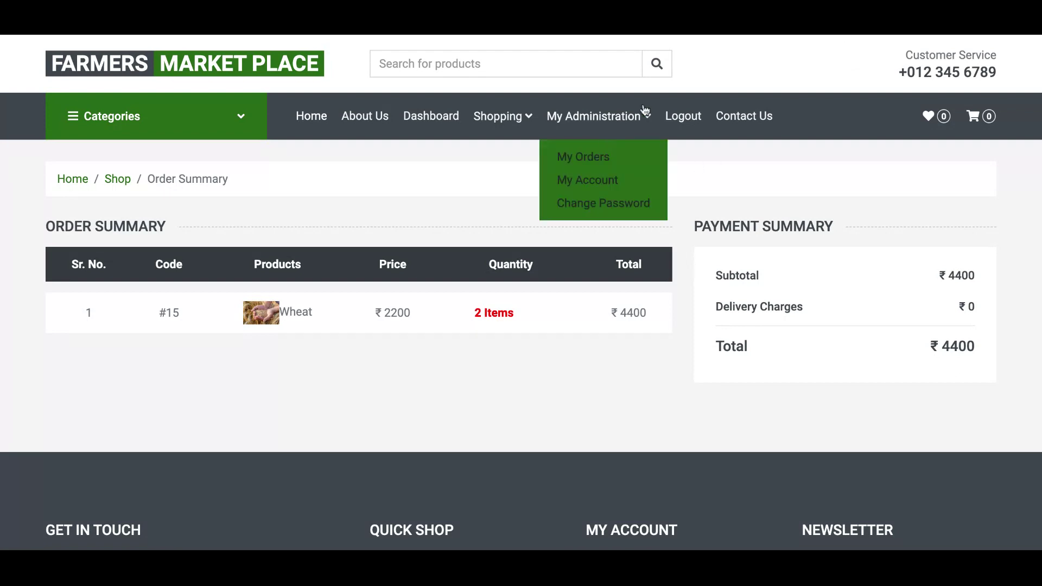
# - Open the My Orders list and scroll through it
pyautogui.click(607, 157)
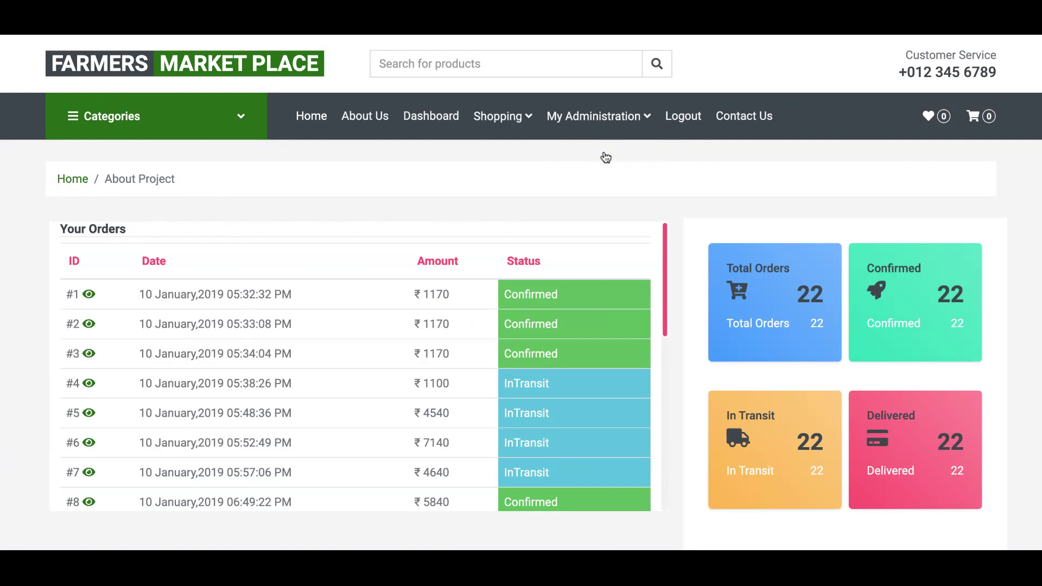
pyautogui.scroll(-4, 521, 293)
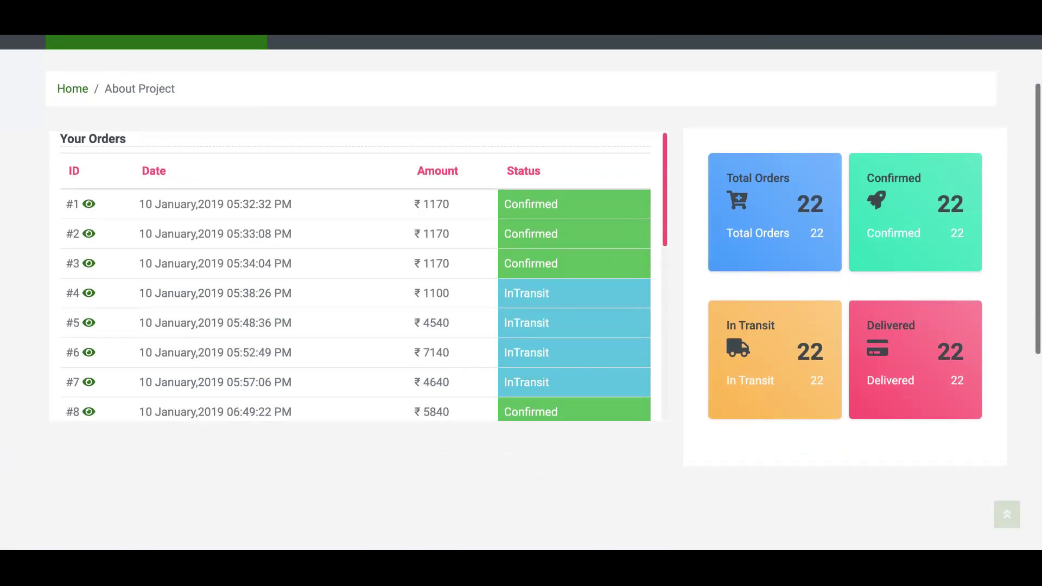
pyautogui.scroll(4, 521, 293)
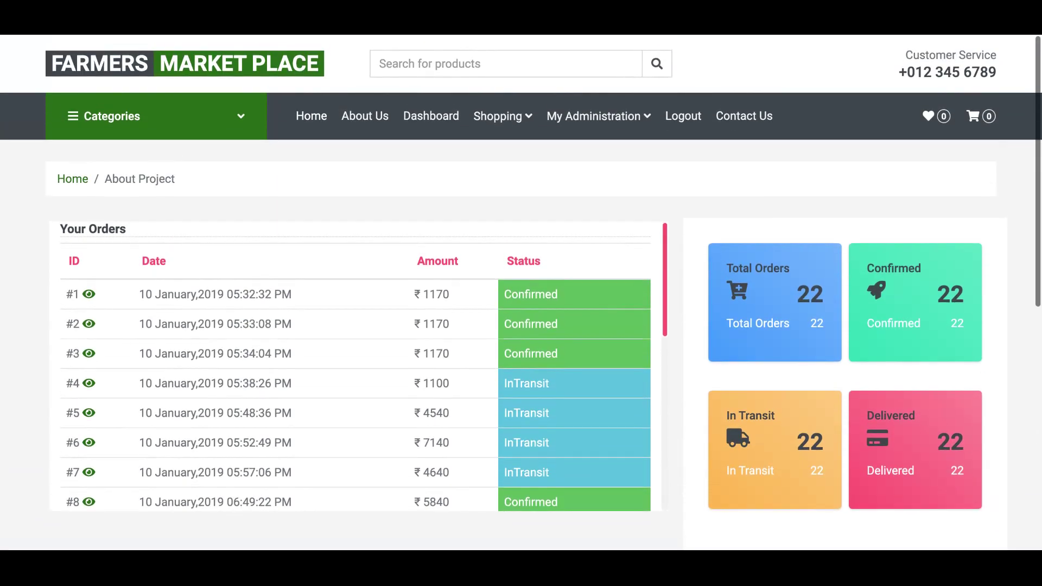
# - Review the dashboard's order status tiles and recent orders, then open an earlier order's summary
pyautogui.click(431, 117)
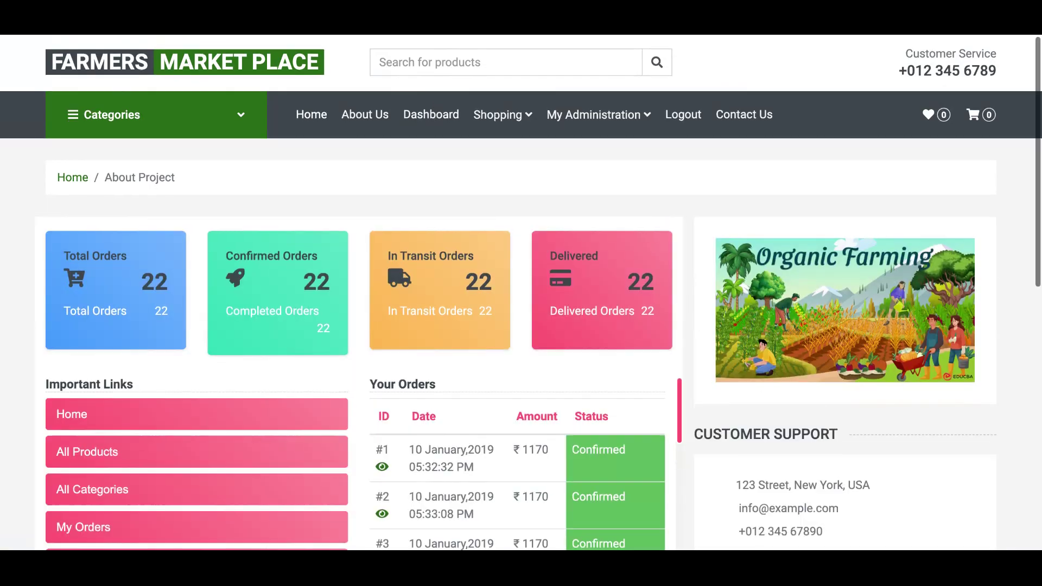
pyautogui.scroll(-5, 430, 117)
pyautogui.scroll(-2, 521, 293)
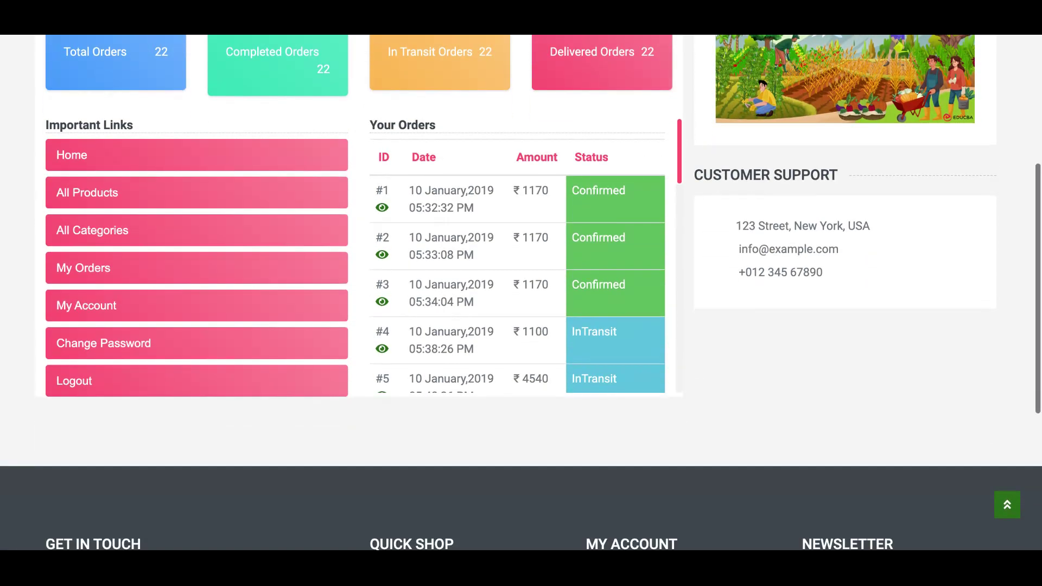
pyautogui.scroll(3, 521, 293)
pyautogui.scroll(3, 211, 196)
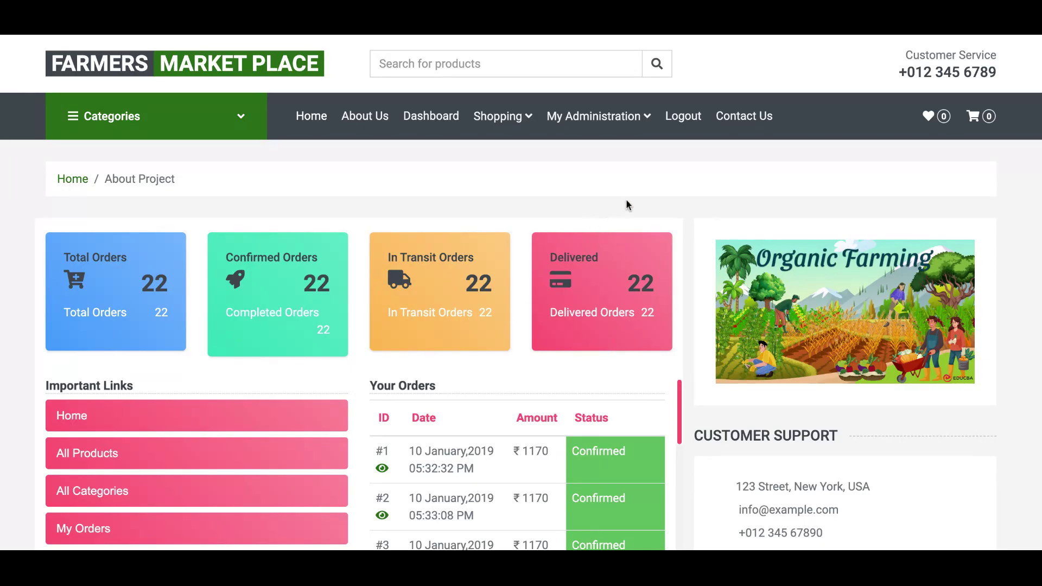
pyautogui.scroll(-1, 626, 205)
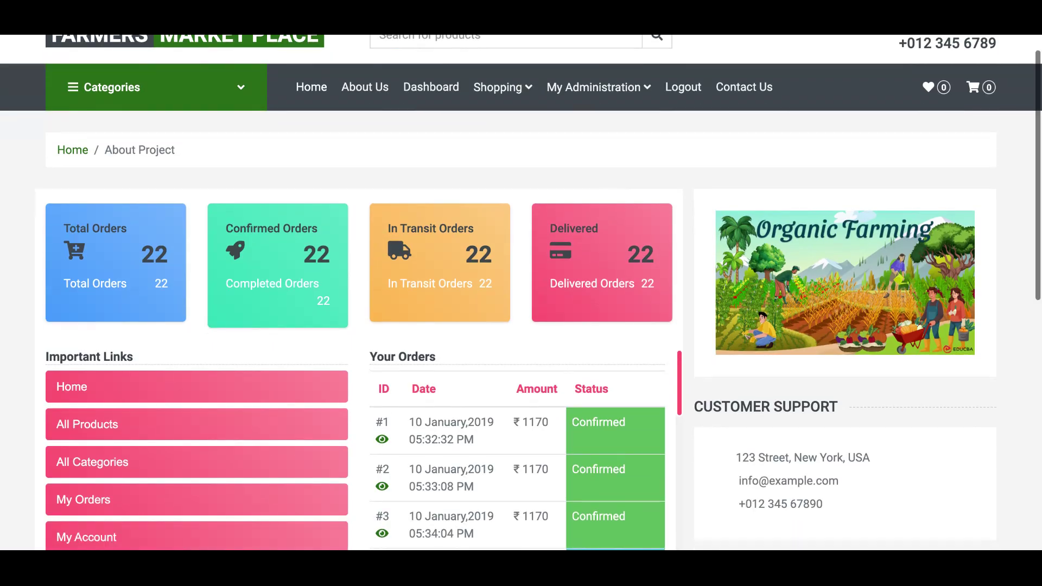
pyautogui.scroll(-1, 521, 293)
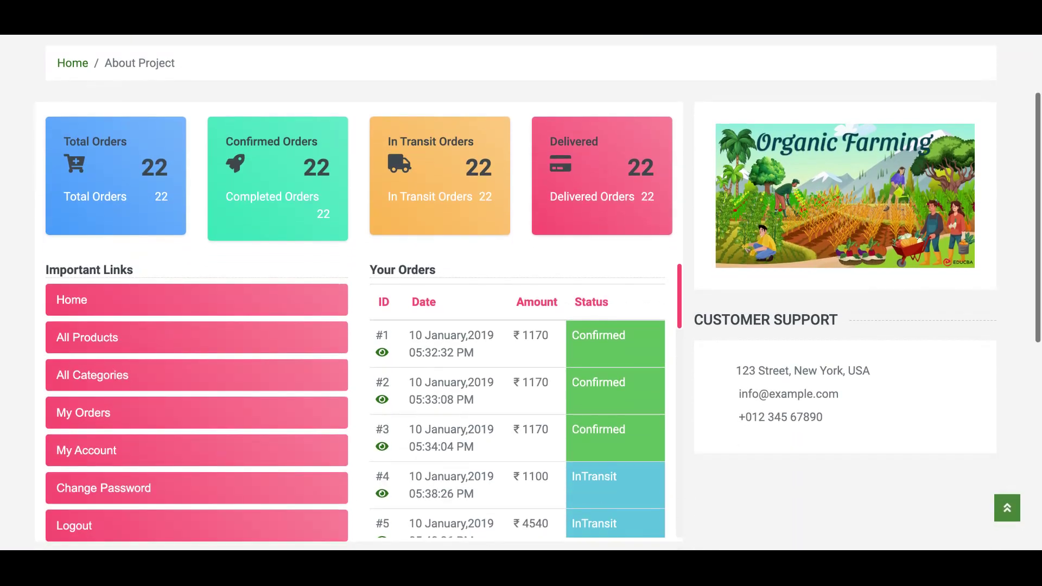
pyautogui.scroll(3, 286, 374)
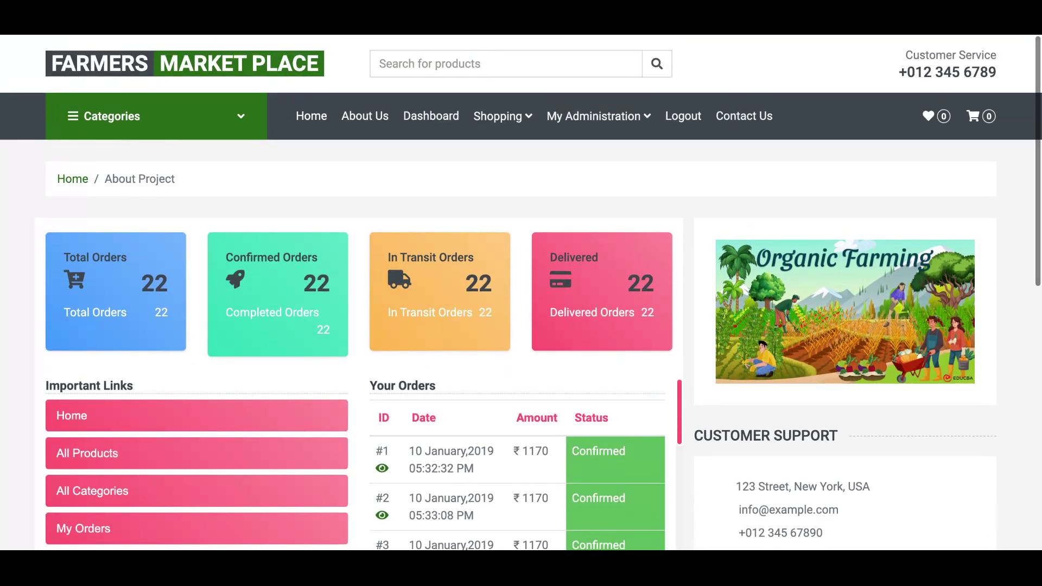
pyautogui.click(382, 470)
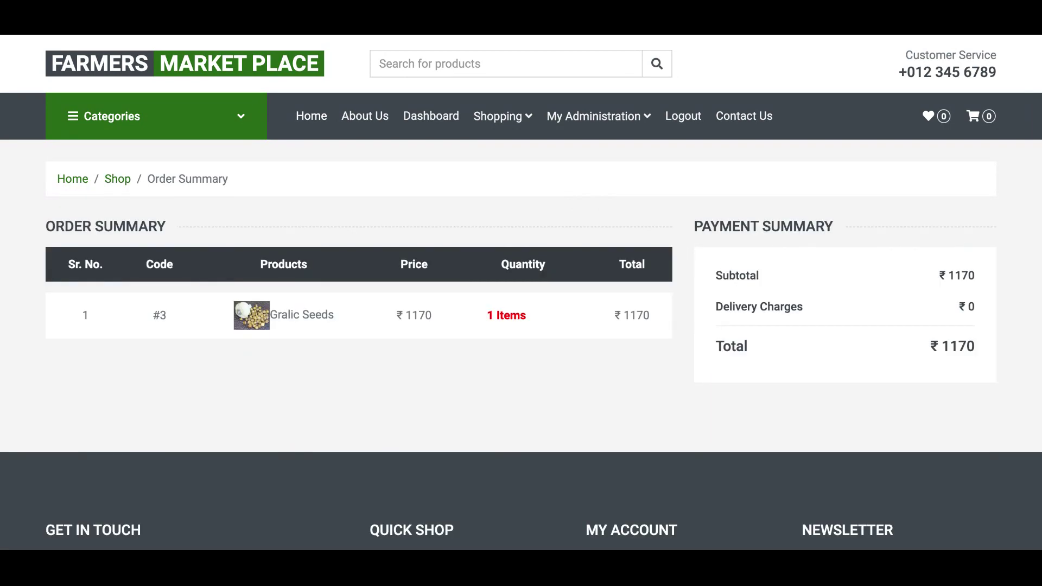
pyautogui.scroll(-2, 521, 293)
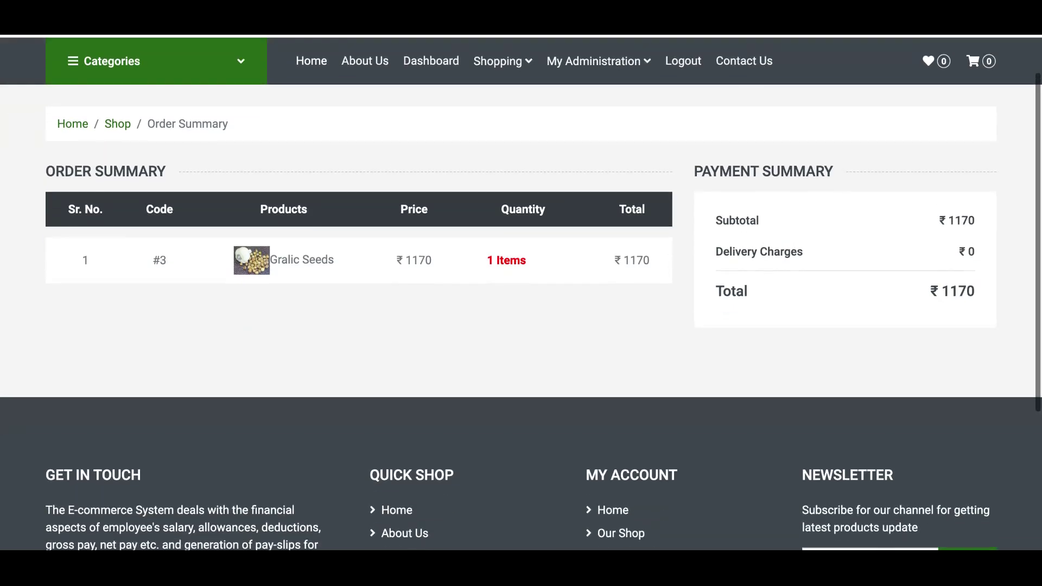
pyautogui.scroll(1, 521, 293)
pyautogui.scroll(1, 521, 293)
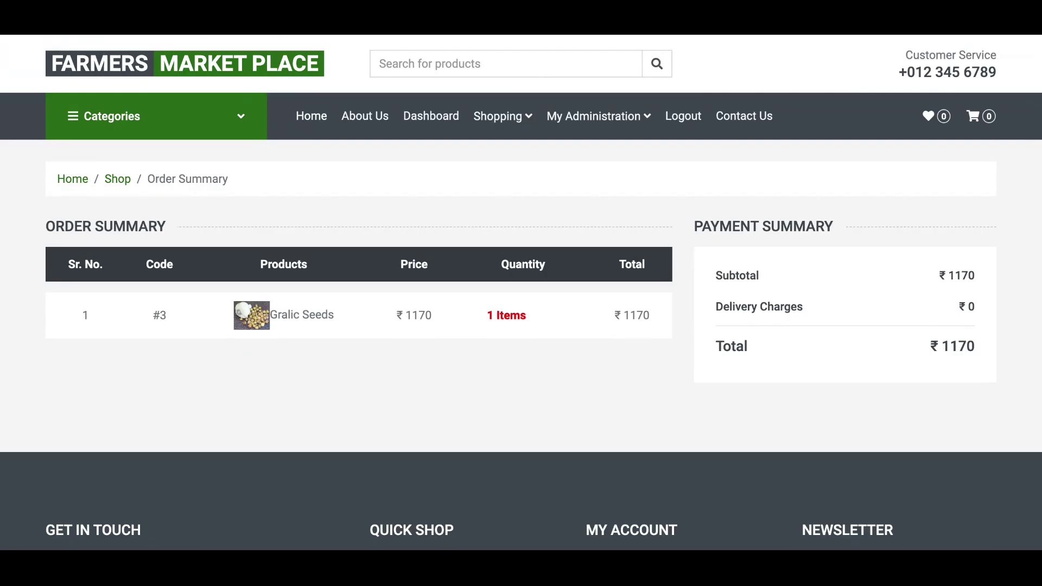
pyautogui.scroll(-2, 521, 293)
pyautogui.scroll(-1, 521, 293)
pyautogui.scroll(3, 521, 293)
pyautogui.click(441, 119)
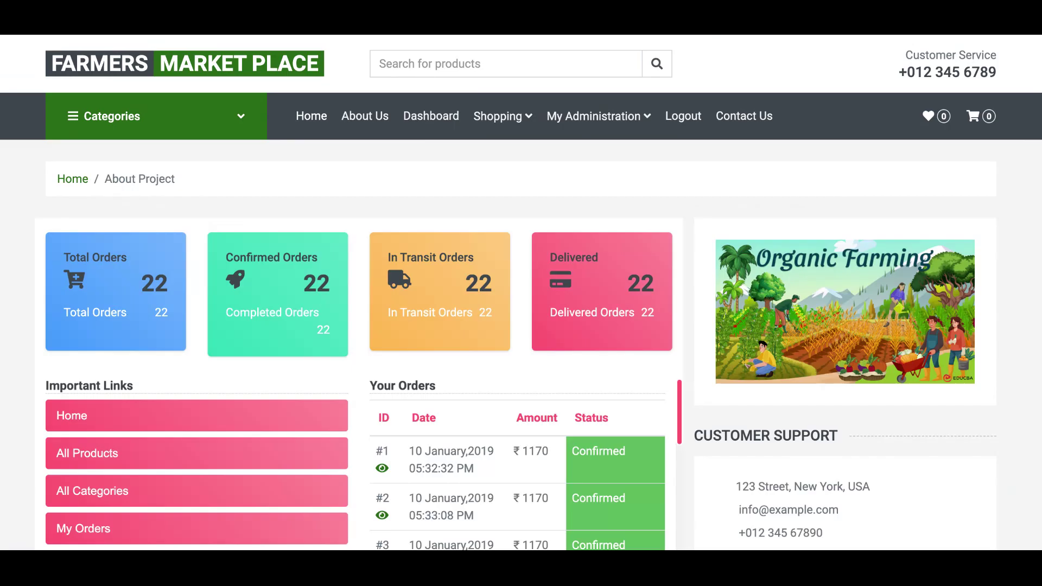
pyautogui.scroll(-2, 521, 293)
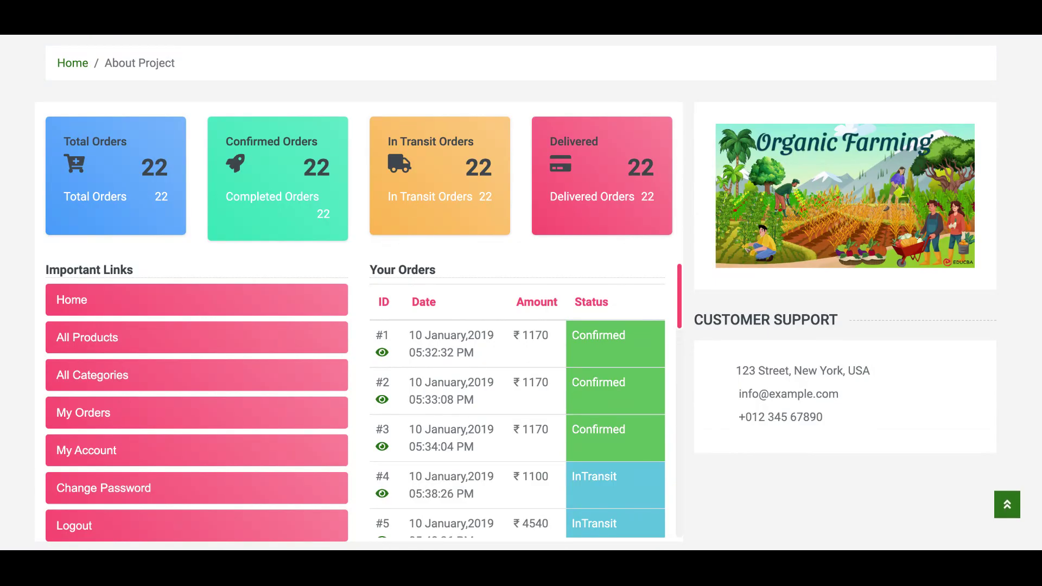
pyautogui.scroll(-3, 521, 288)
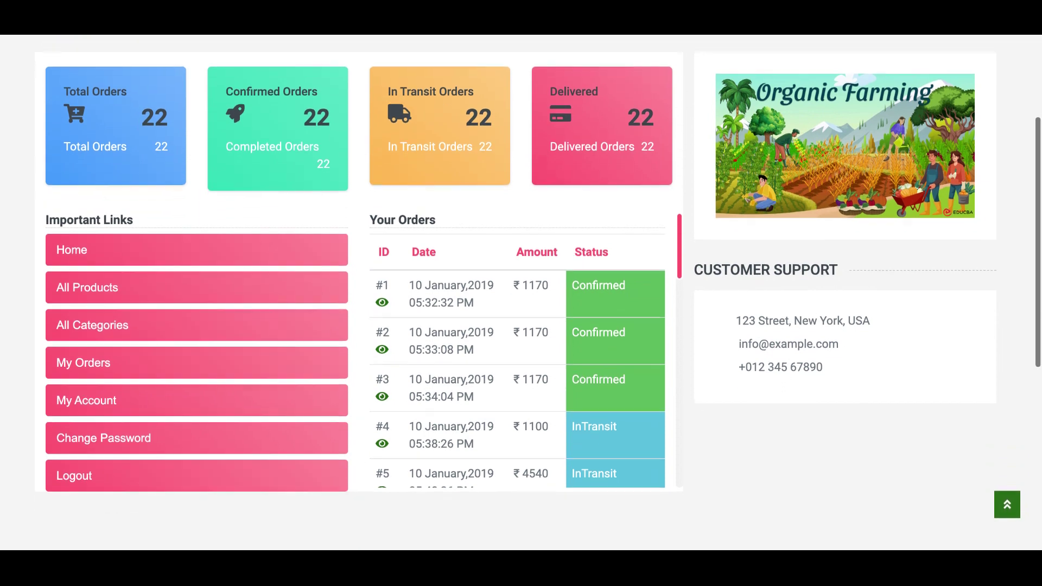
pyautogui.scroll(-1, 521, 287)
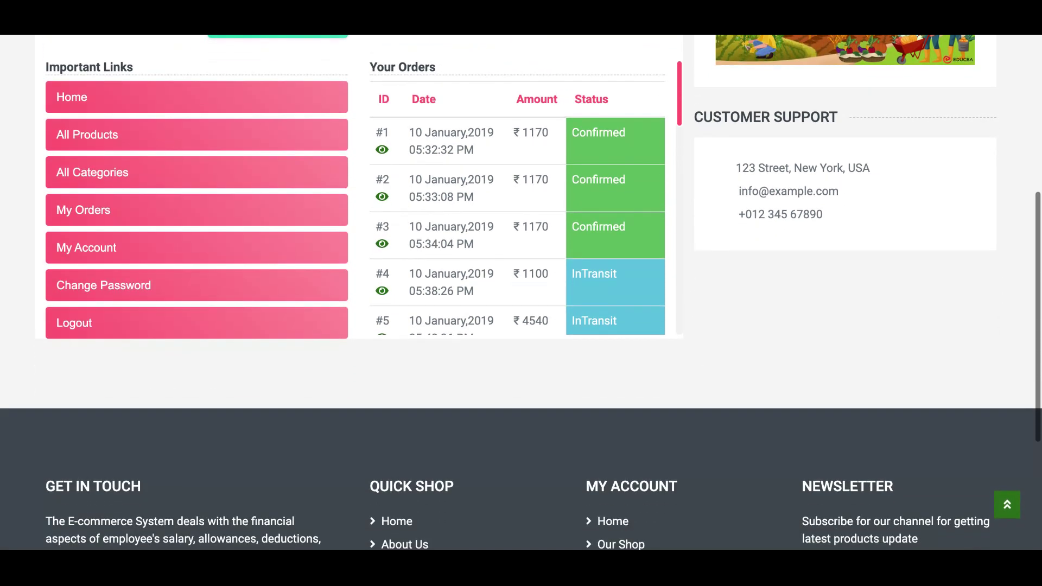
pyautogui.scroll(5, 521, 288)
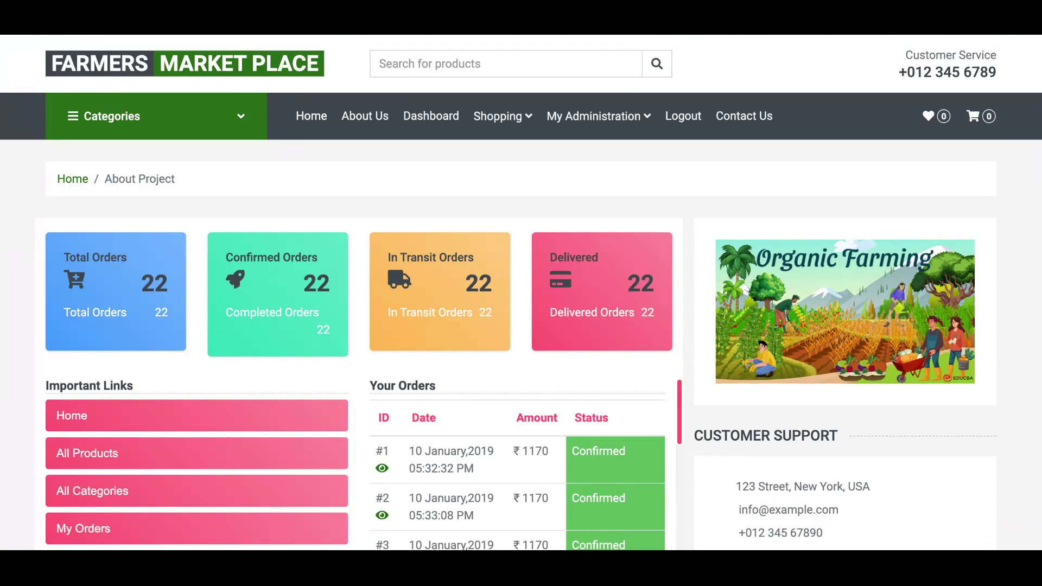
# - Open My Account under My Administration and review the profile details
pyautogui.click(621, 117)
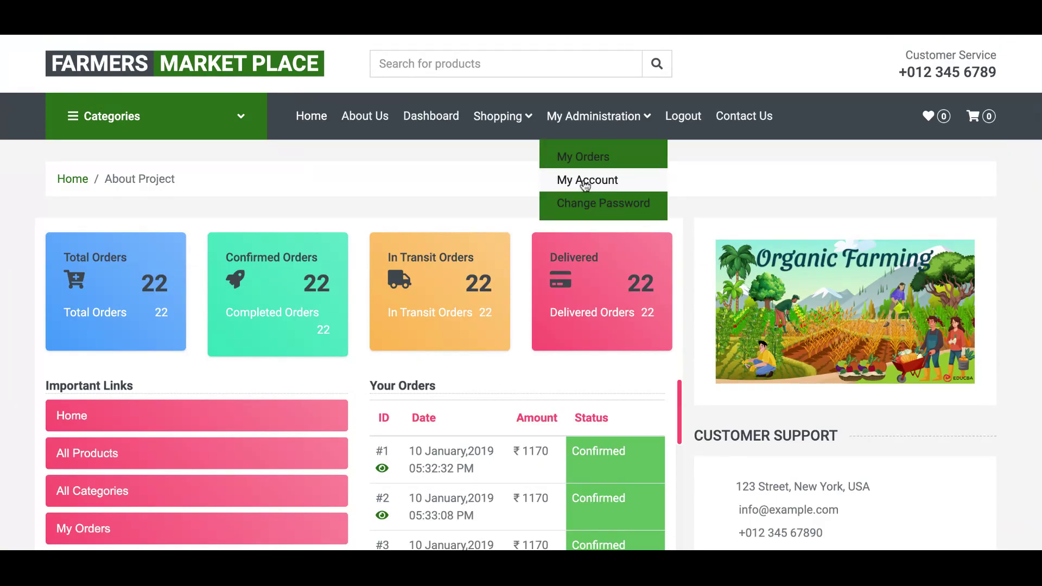
pyautogui.click(587, 182)
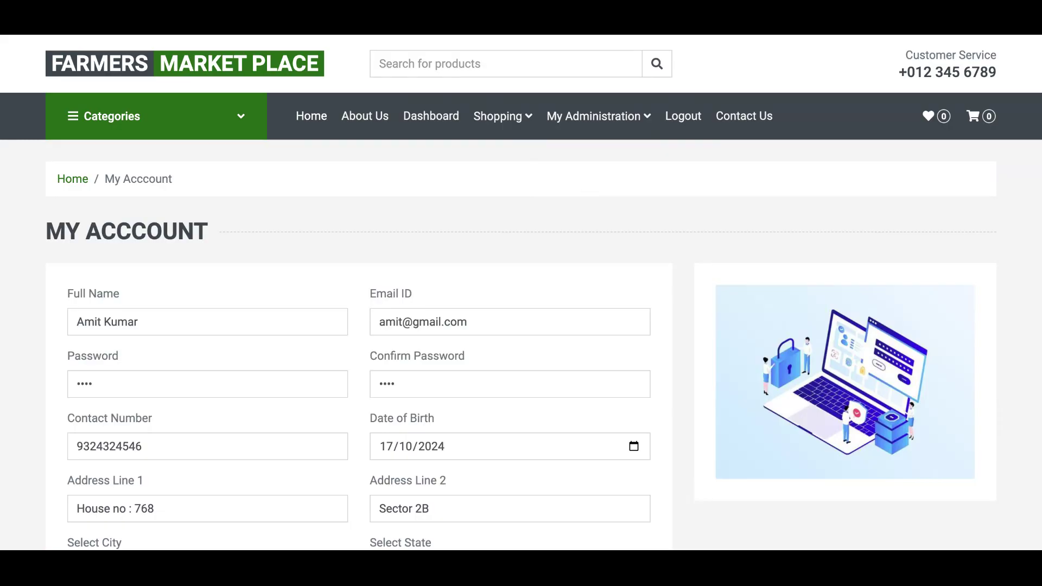
pyautogui.scroll(-5, 521, 291)
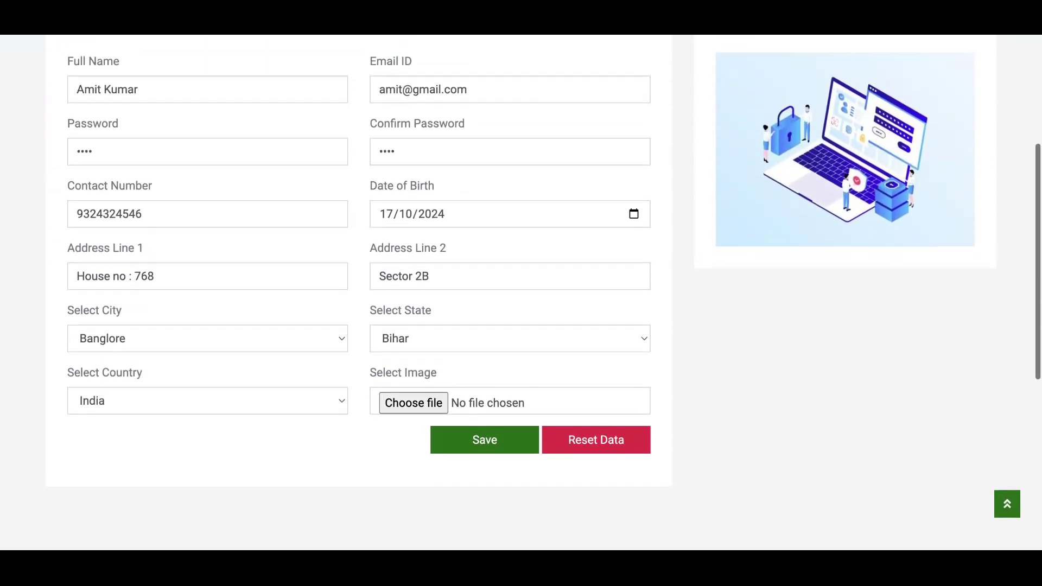
pyautogui.scroll(5, 521, 292)
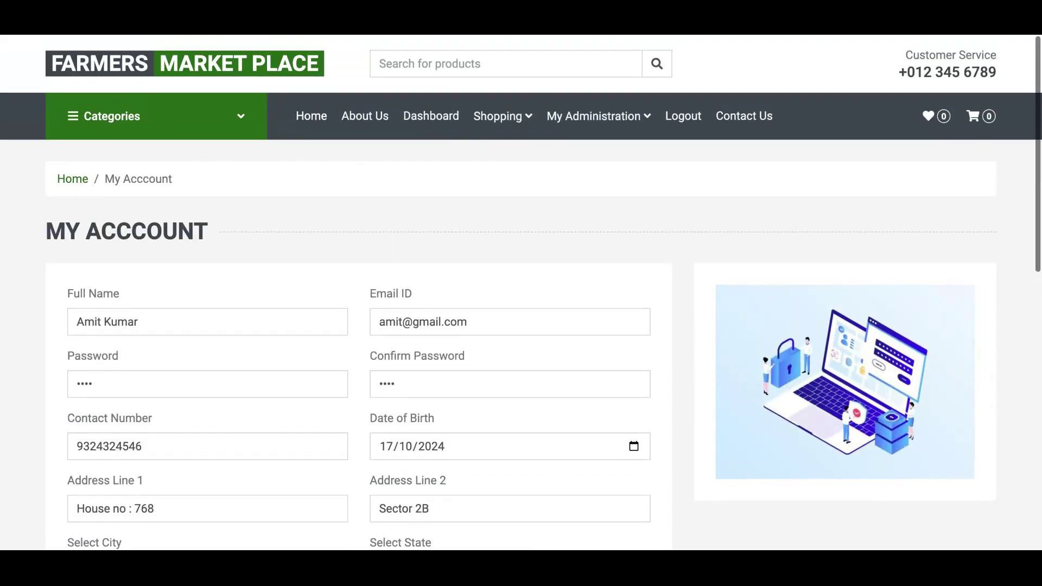
# - Open the Change Password form from My Administration and look it over
pyautogui.moveTo(599, 133)
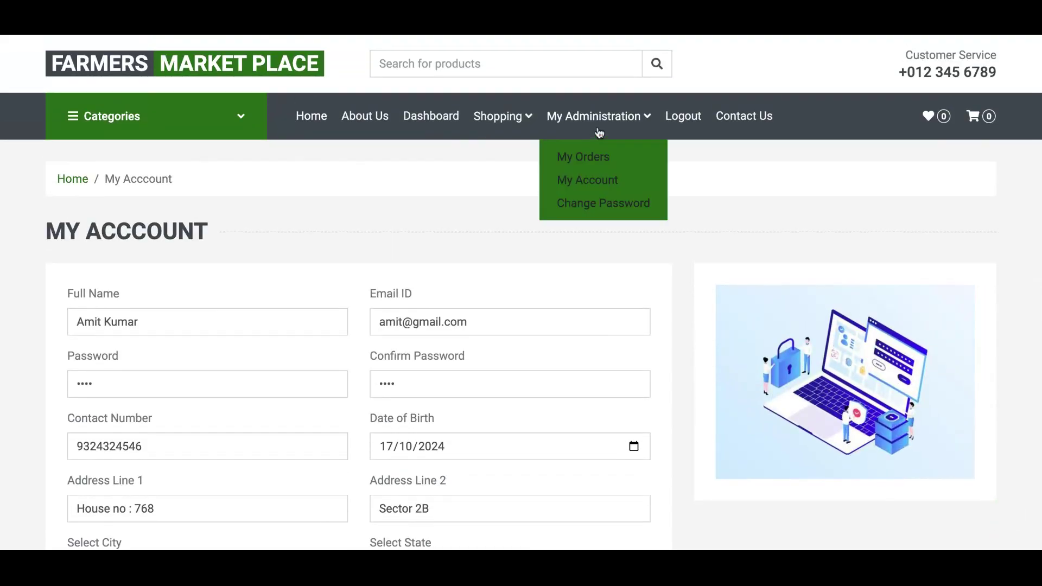
pyautogui.click(605, 204)
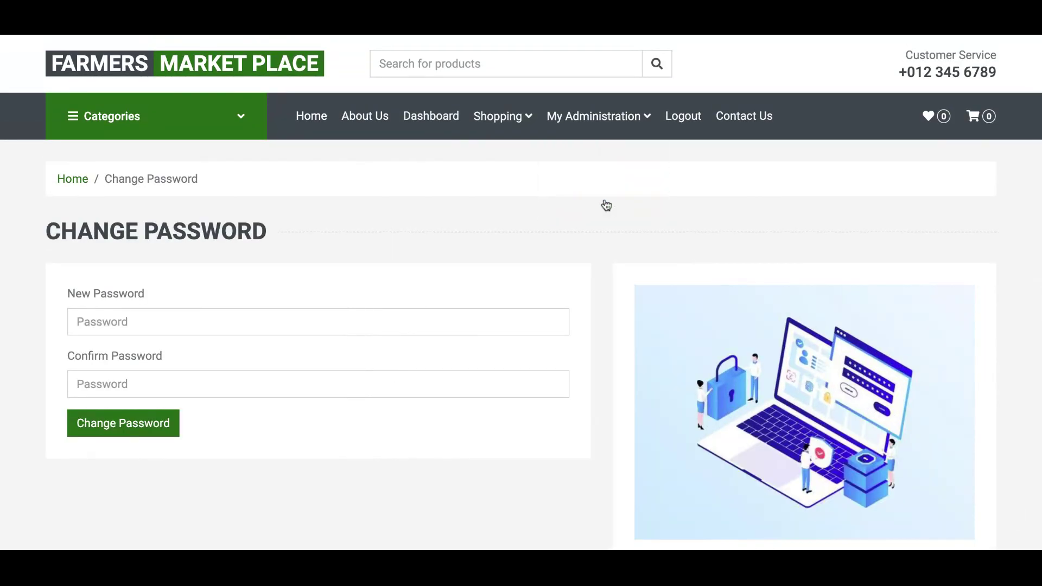
pyautogui.scroll(-4, 606, 205)
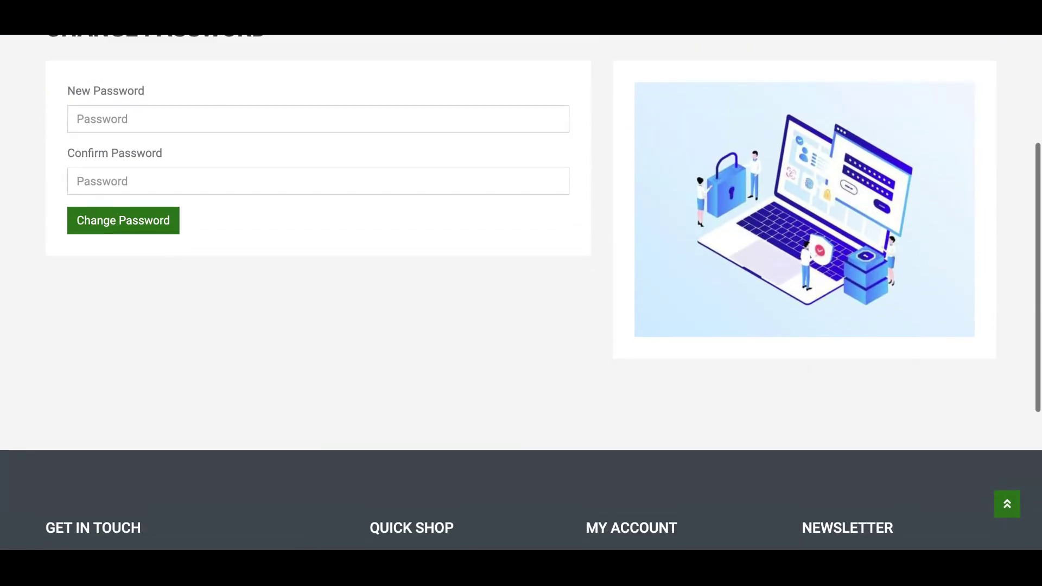
pyautogui.scroll(4, 521, 292)
pyautogui.scroll(-1, 521, 292)
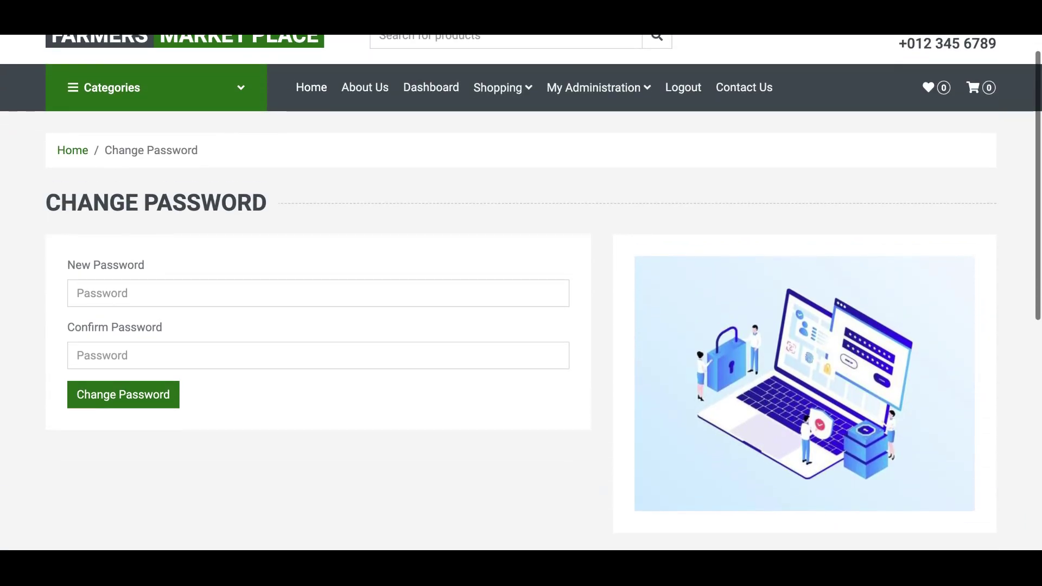
pyautogui.scroll(-3, 521, 292)
pyautogui.scroll(3, 521, 292)
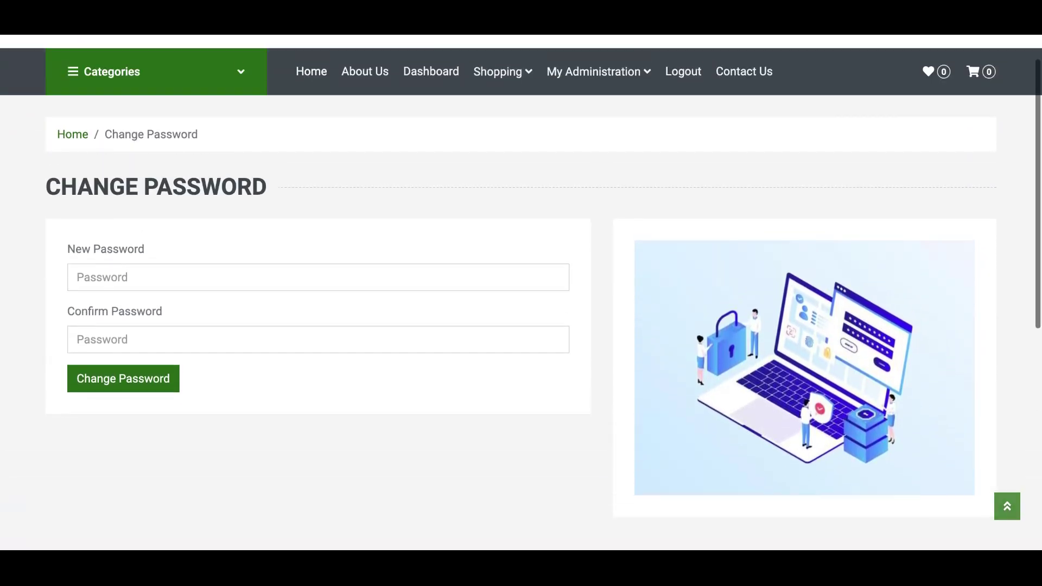
pyautogui.scroll(1, 521, 292)
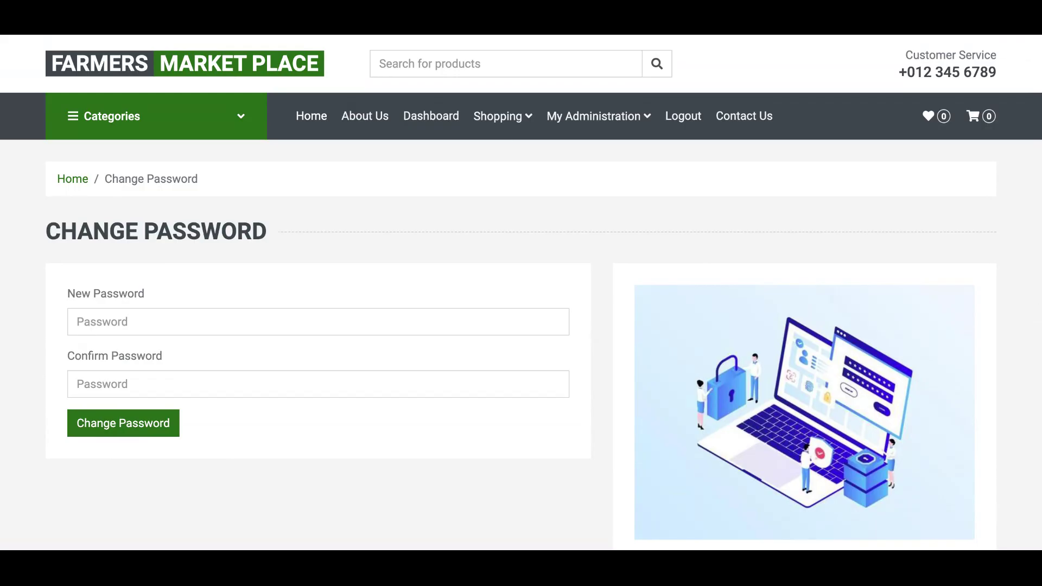
pyautogui.moveTo(639, 124)
# - Log out of the customer account and browse the storefront's categories and featured products
pyautogui.click(693, 123)
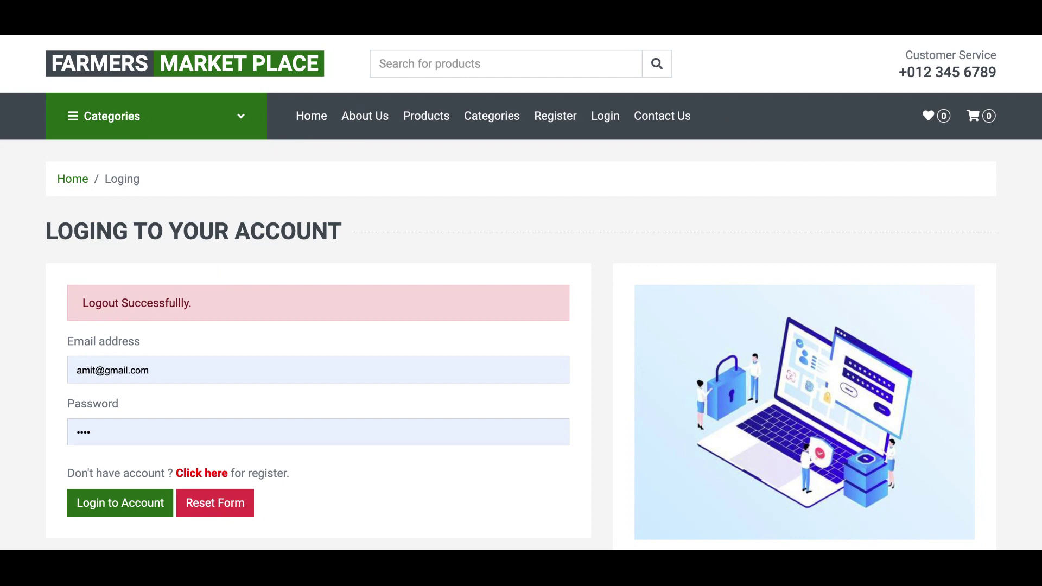
pyautogui.click(305, 123)
pyautogui.scroll(-1, 749, 97)
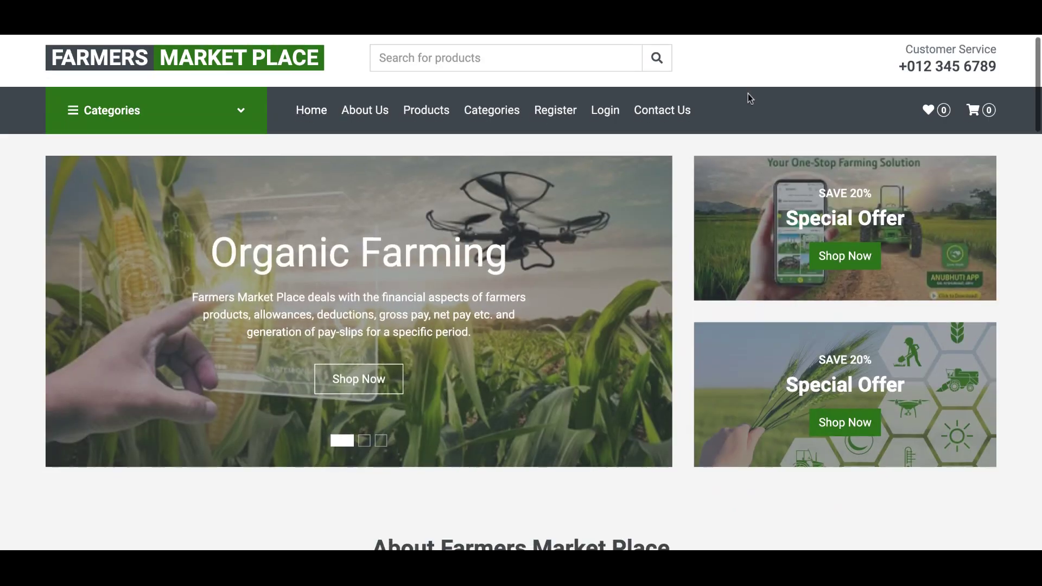
pyautogui.scroll(-12, 747, 93)
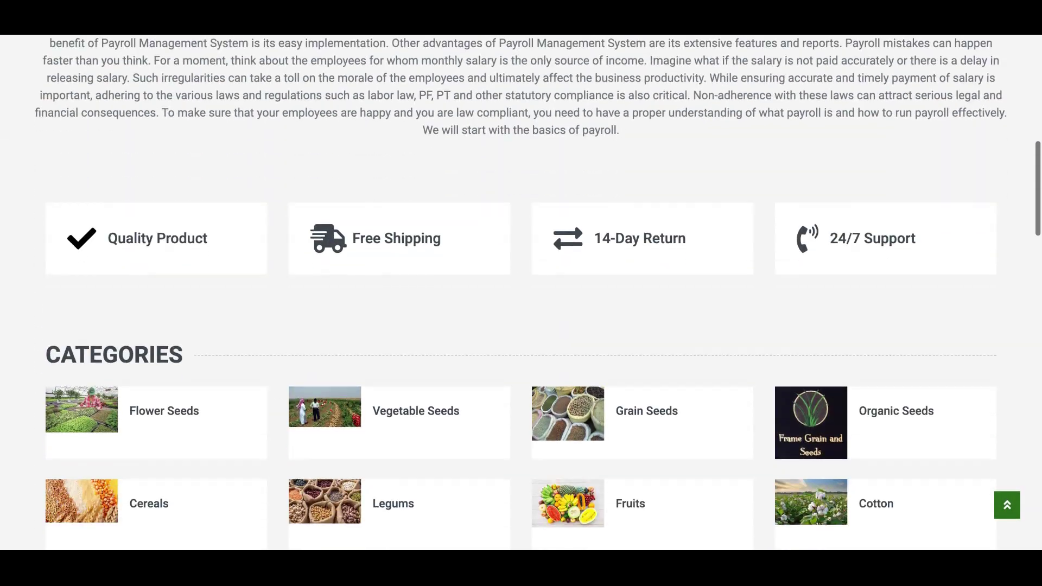
pyautogui.scroll(-5, 643, 163)
pyautogui.scroll(4, 642, 163)
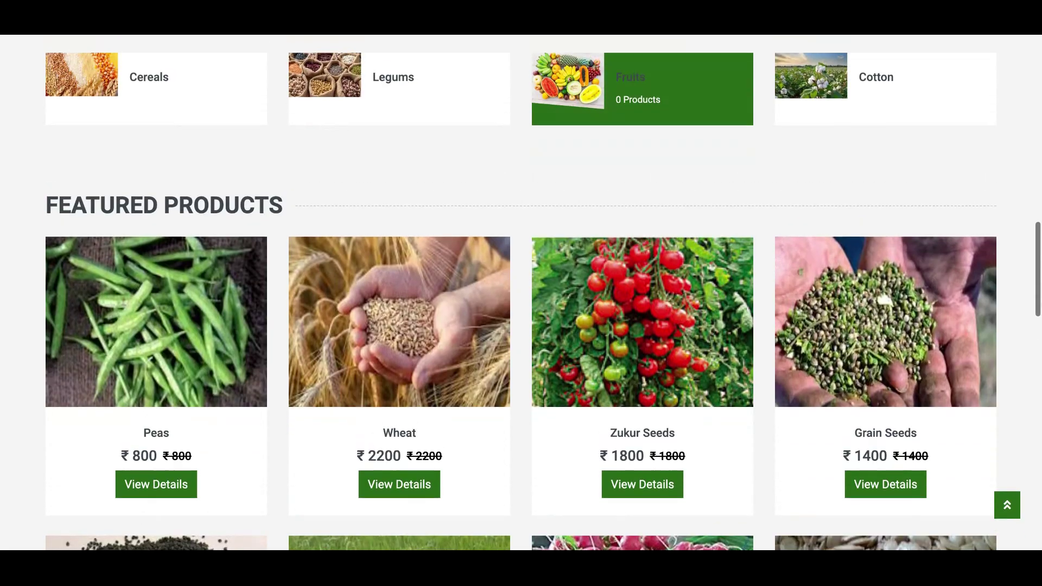
pyautogui.scroll(9, 643, 163)
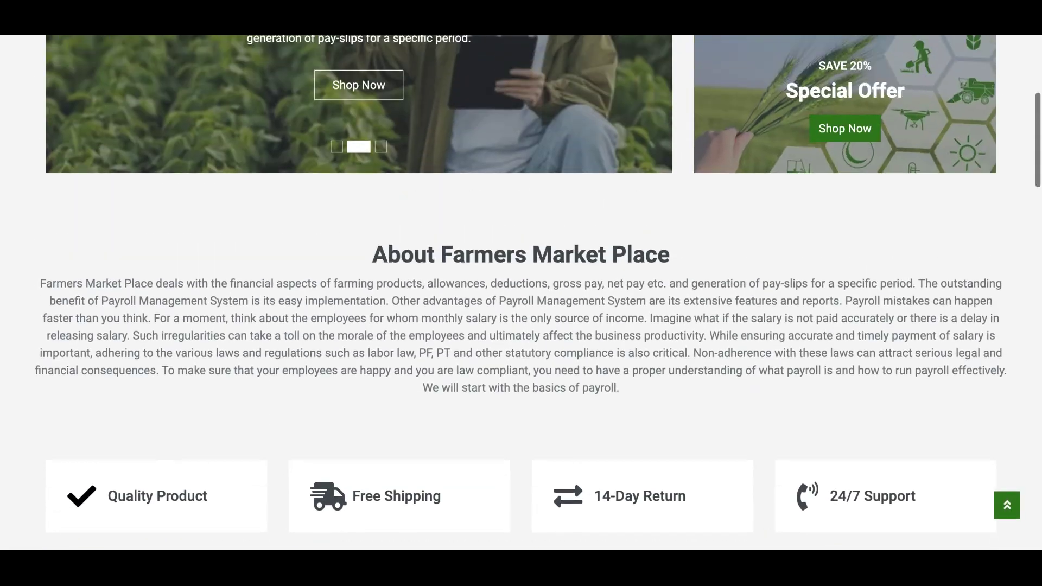
pyautogui.scroll(4, 521, 293)
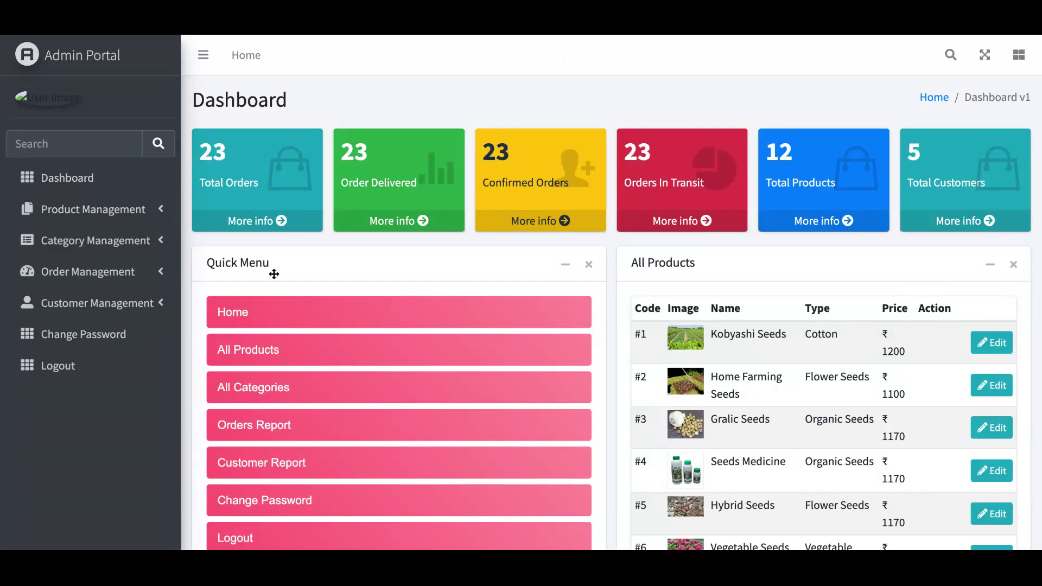
# - Log out of the admin portal and sign back in with the corrected admin e-mail
pyautogui.click(43, 366)
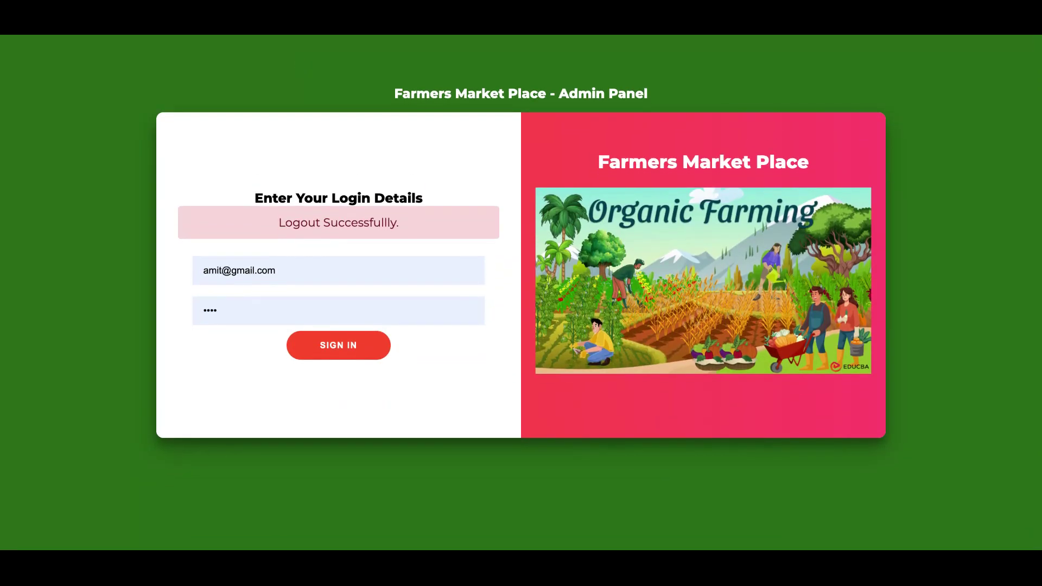
pyautogui.scroll(1, 521, 293)
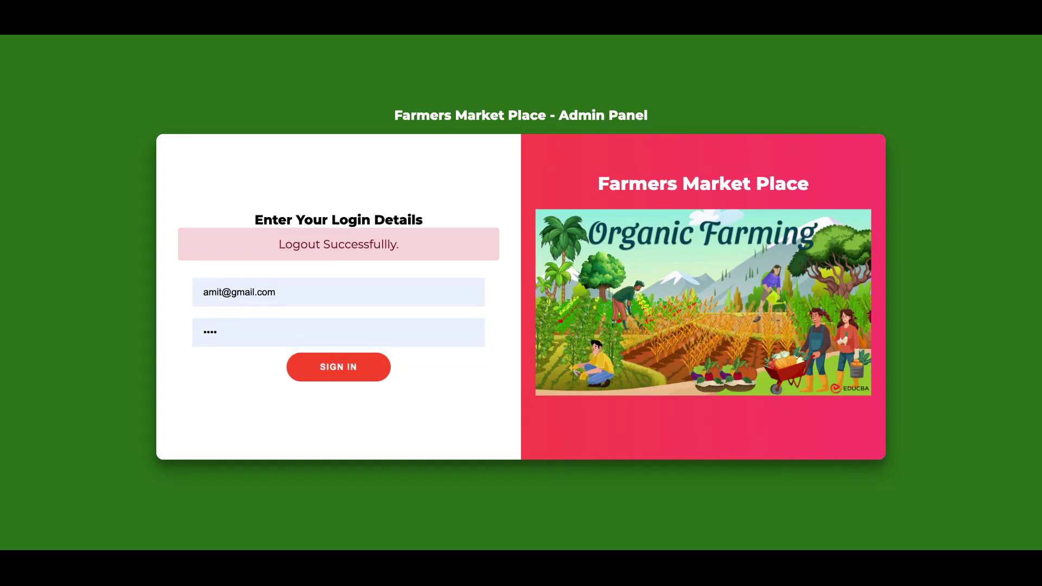
pyautogui.tripleClick(263, 297)
pyautogui.press('BackSpace')
pyautogui.write('admin')
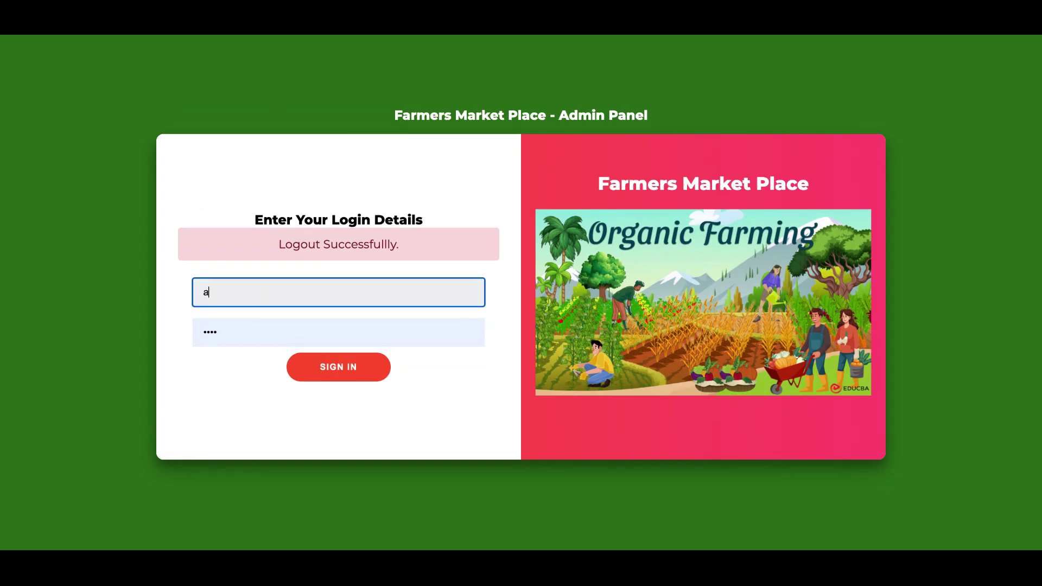
pyautogui.write('@admin.com')
pyautogui.press('BackSpace')
pyautogui.press('BackSpace')
pyautogui.press('BackSpace')
pyautogui.press('BackSpace')
pyautogui.press('BackSpace')
pyautogui.press('BackSpace')
pyautogui.press('BackSpace')
pyautogui.press('BackSpace')
pyautogui.press('BackSpace')
pyautogui.write('gmail.com')
pyautogui.click(349, 377)
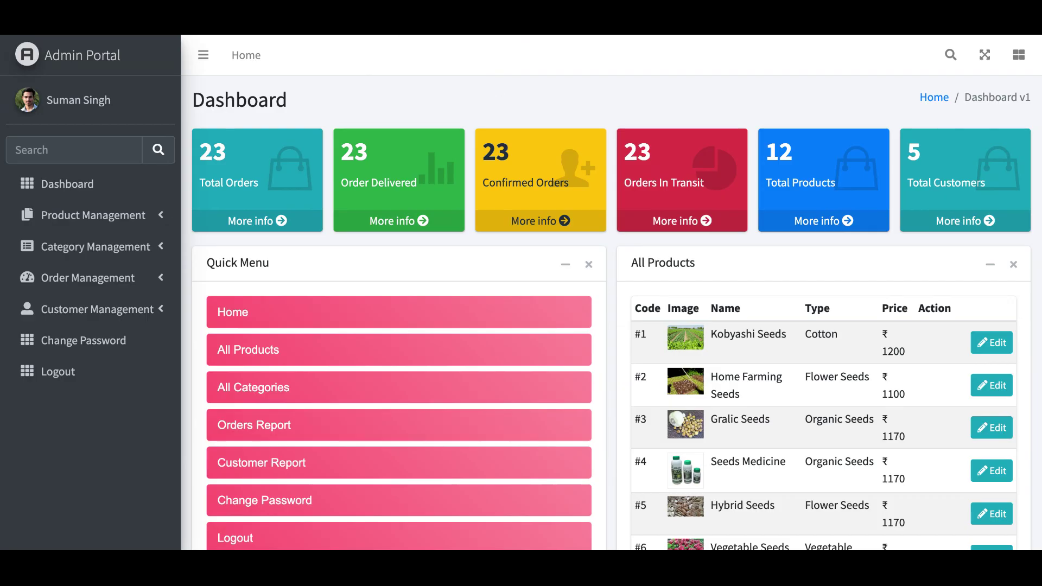
# - Scroll through the dashboard's Quick Menu, Products, Categories, Registered Customers and All Orders boxes
pyautogui.scroll(-3, 494, 84)
pyautogui.scroll(-7, 611, 292)
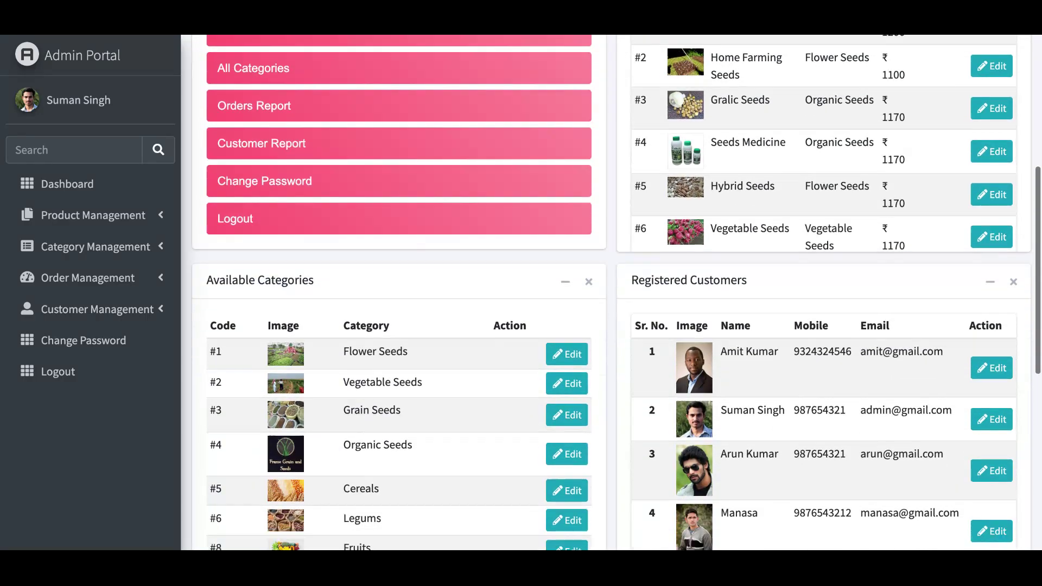
pyautogui.scroll(2, 611, 292)
pyautogui.scroll(8, 611, 292)
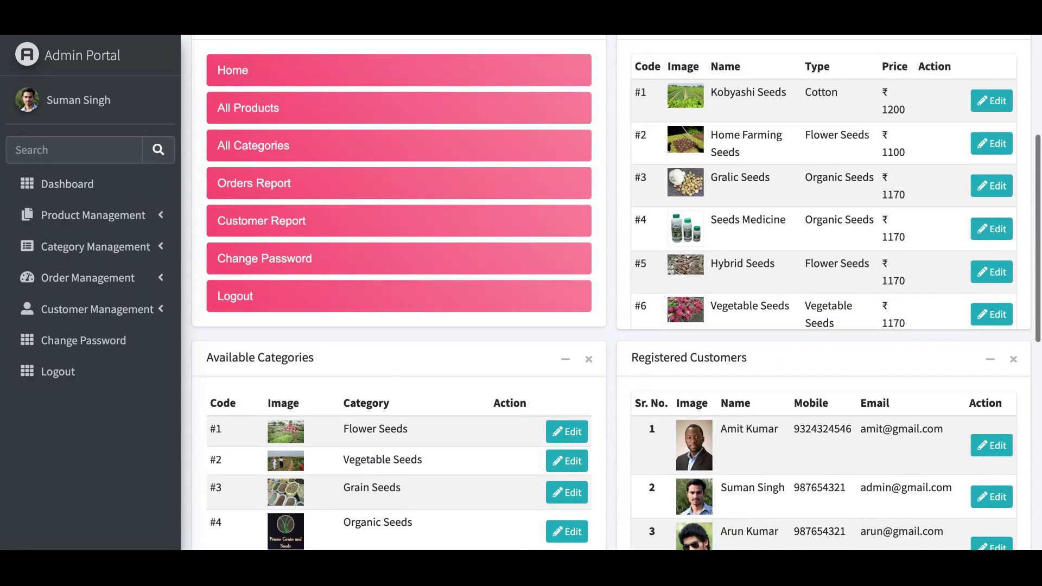
pyautogui.scroll(-1, 611, 292)
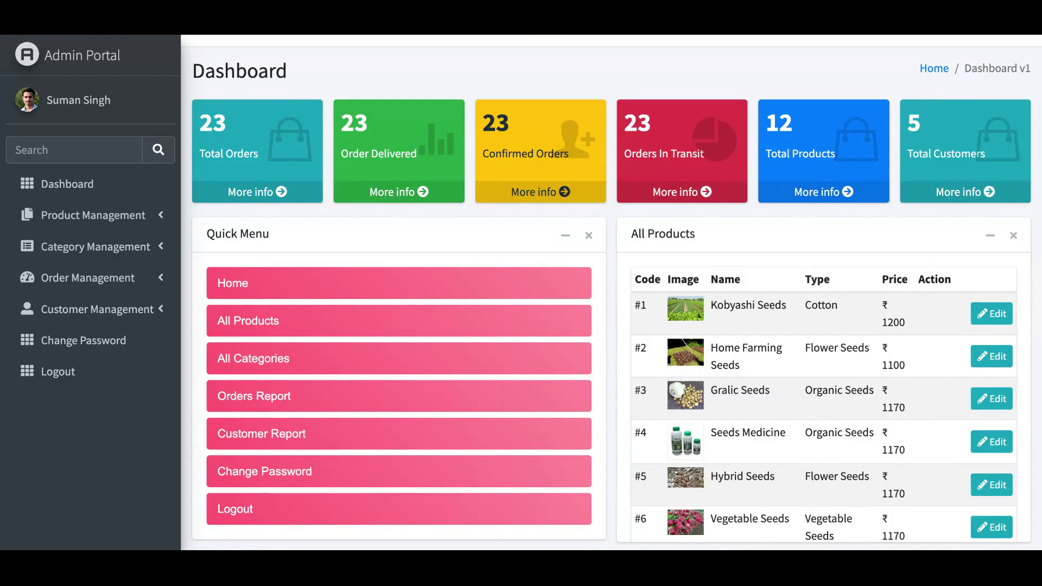
pyautogui.scroll(-1, 612, 293)
pyautogui.scroll(2, 613, 293)
pyautogui.scroll(-1, 612, 293)
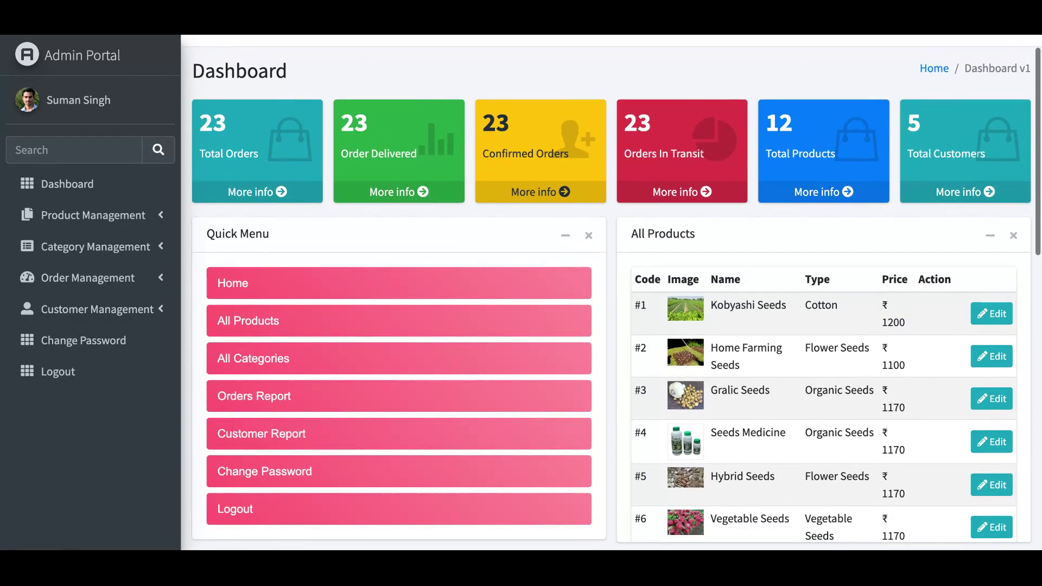
pyautogui.scroll(-2, 612, 293)
pyautogui.scroll(3, 612, 293)
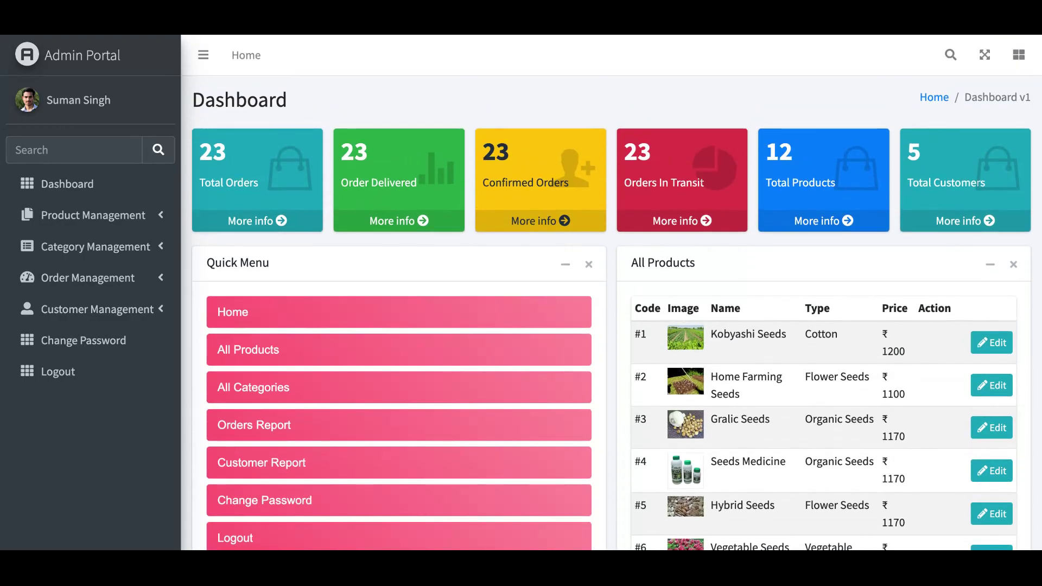
pyautogui.scroll(-3, 612, 293)
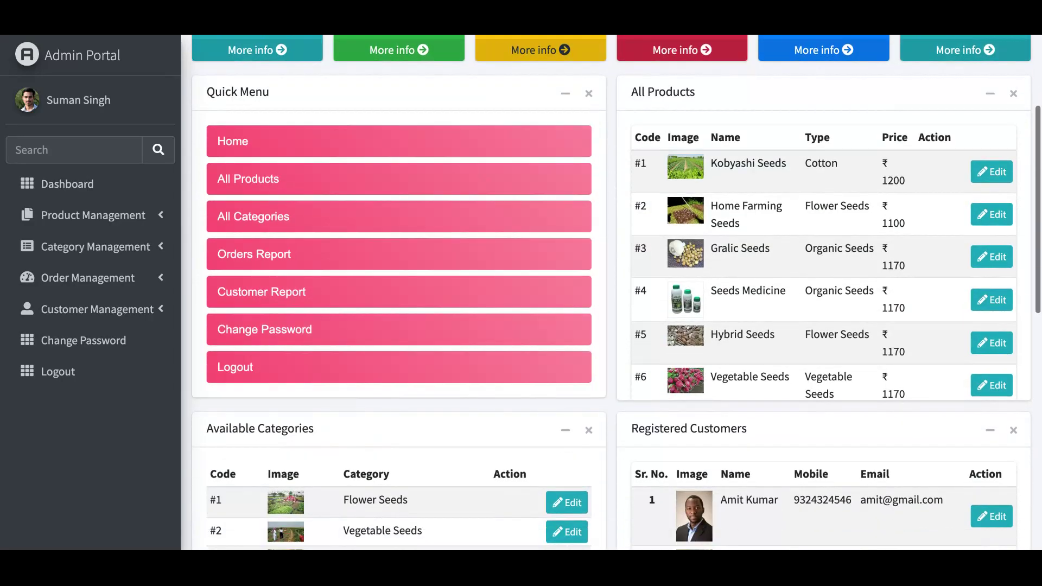
pyautogui.scroll(-8, 612, 294)
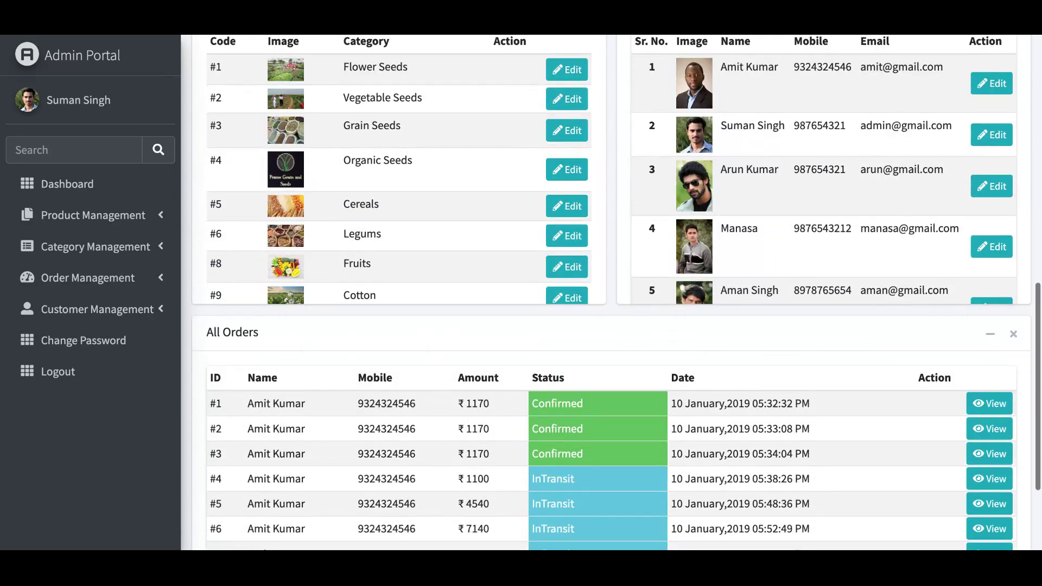
pyautogui.scroll(-3, 611, 291)
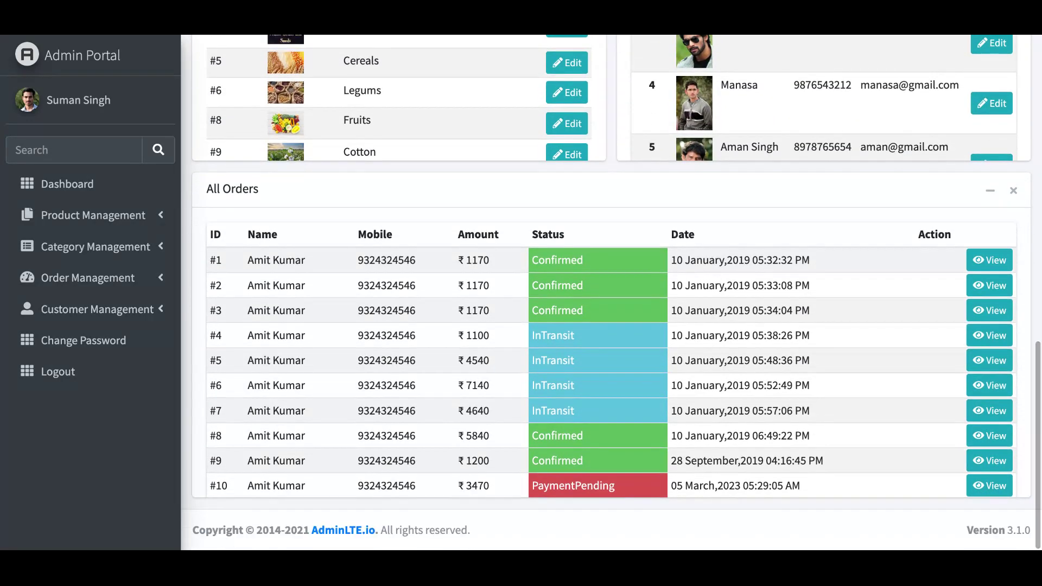
pyautogui.scroll(3, 611, 291)
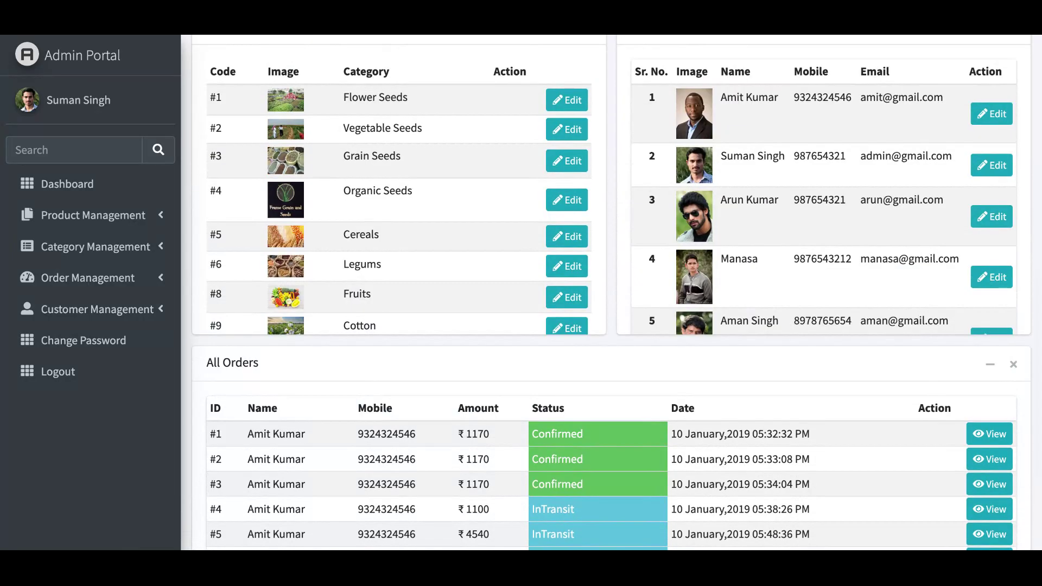
pyautogui.scroll(2, 496, 105)
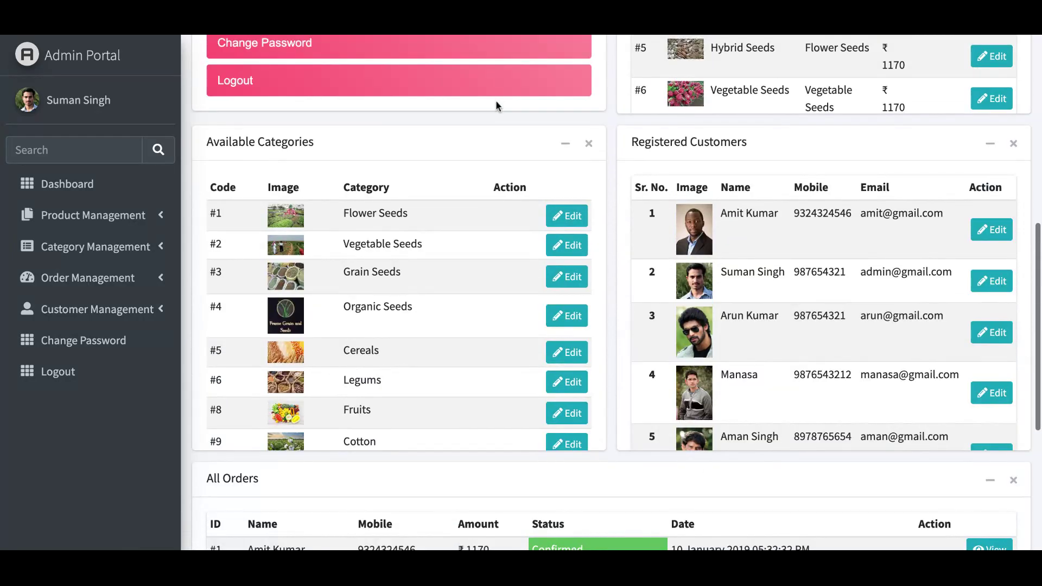
pyautogui.click(559, 152)
pyautogui.click(561, 153)
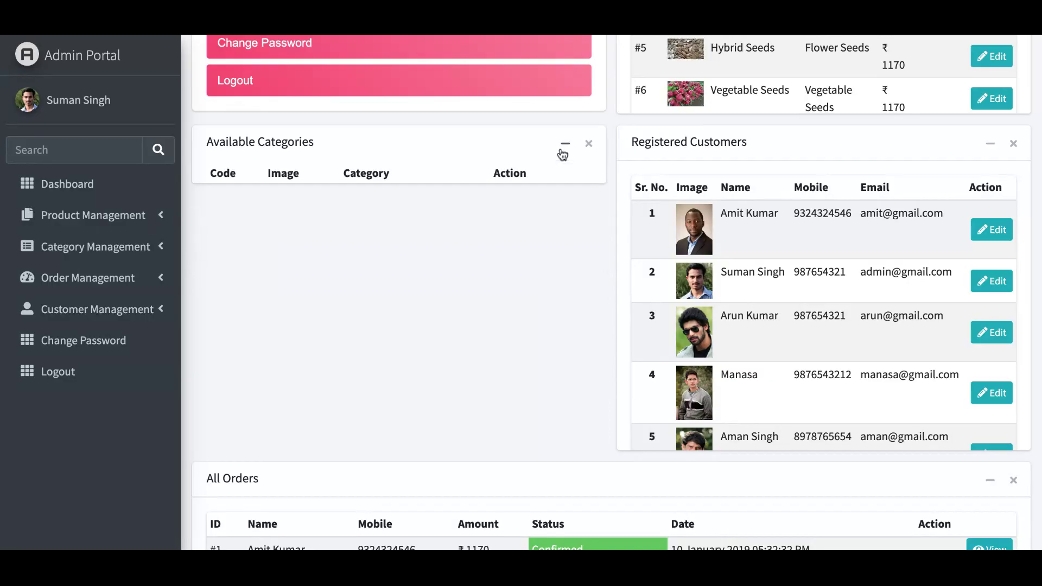
pyautogui.click(565, 143)
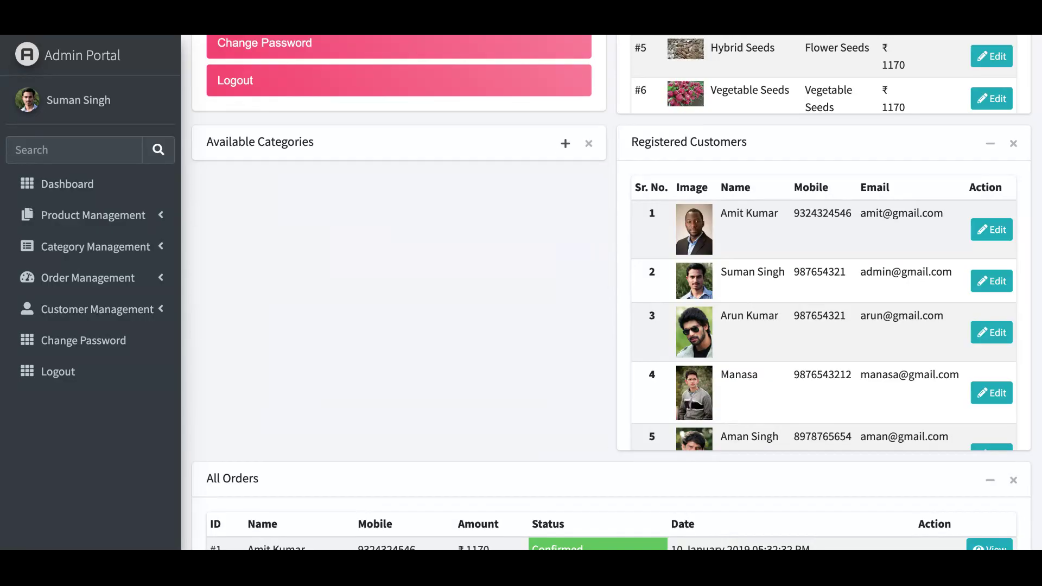
pyautogui.click(565, 143)
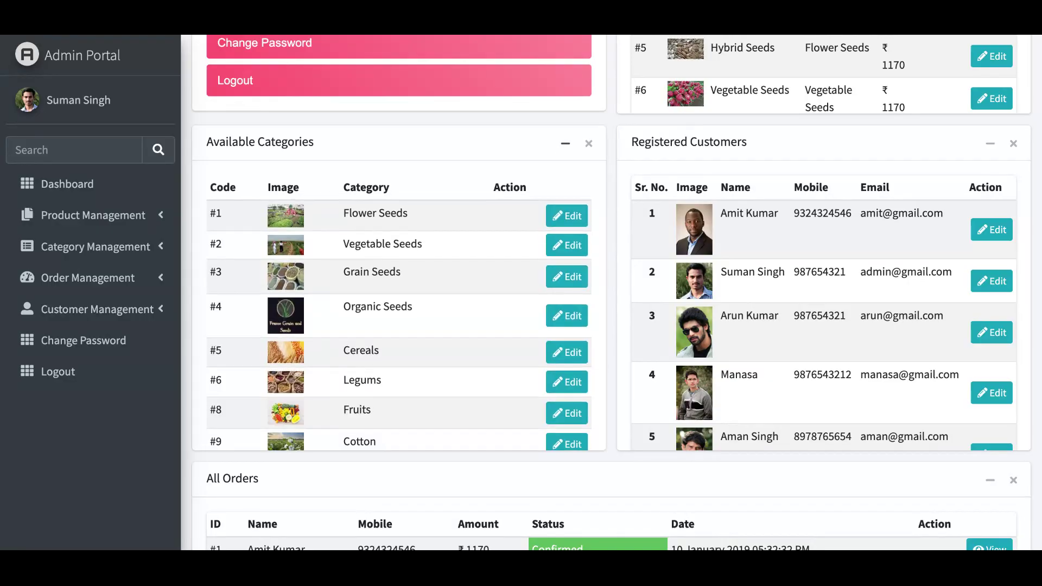
pyautogui.scroll(5, 616, 292)
pyautogui.scroll(4, 616, 292)
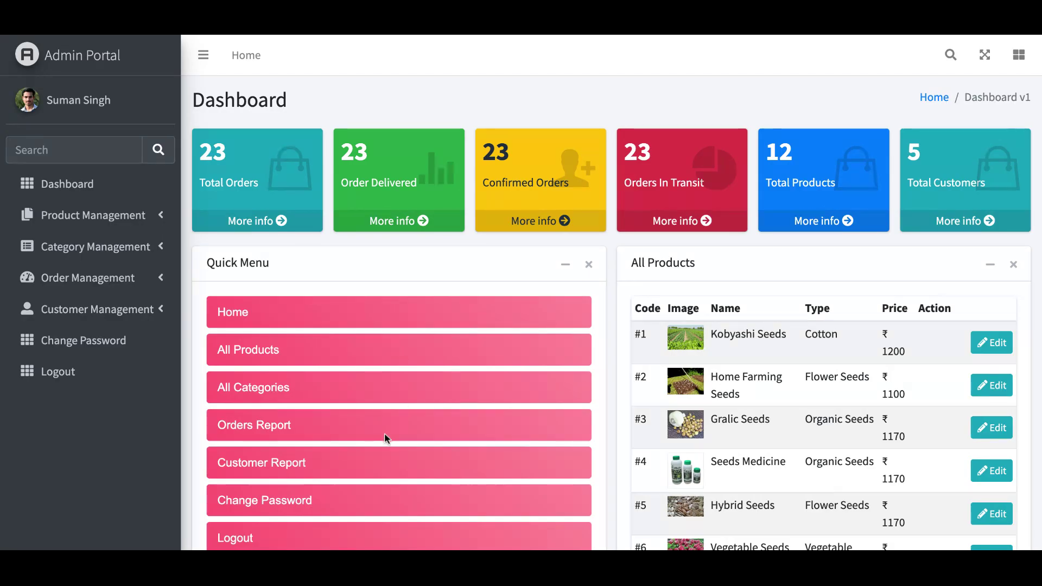
# - Toggle the Quick Menu box and sidebar, then expand Product Management in the sidebar
pyautogui.click(564, 275)
pyautogui.click(565, 274)
pyautogui.click(203, 55)
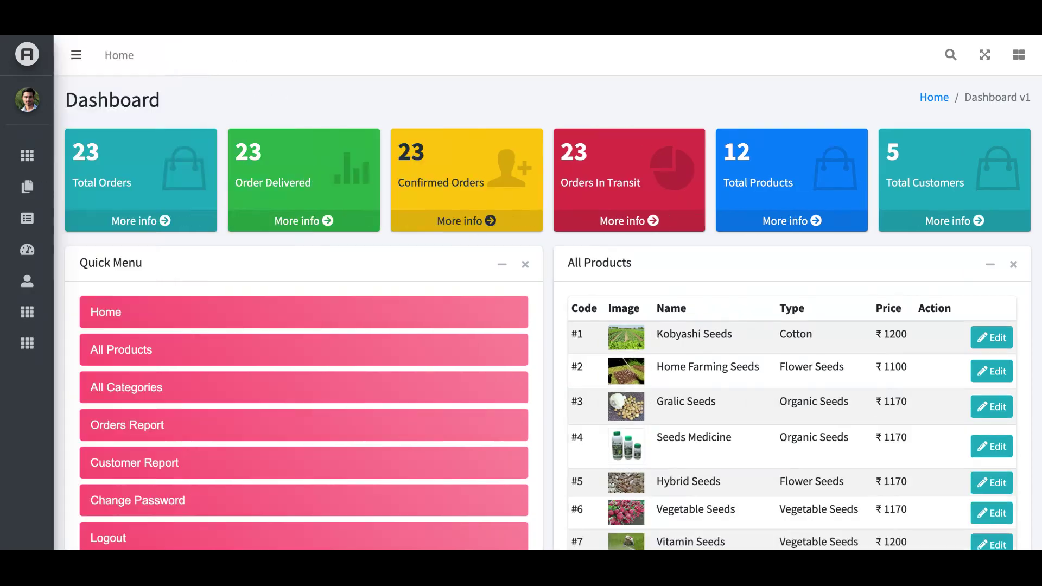
pyautogui.click(79, 54)
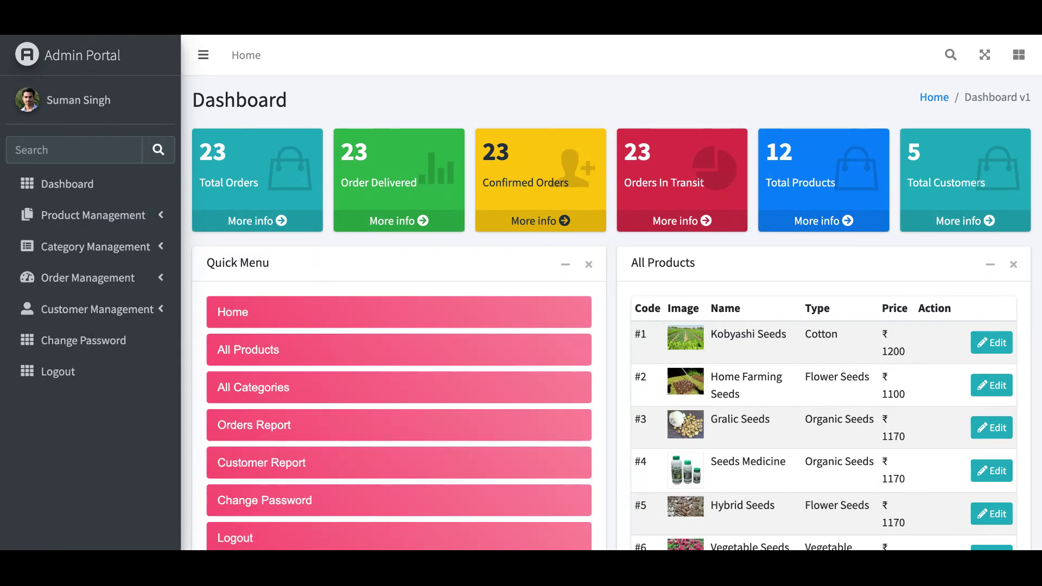
pyautogui.click(85, 216)
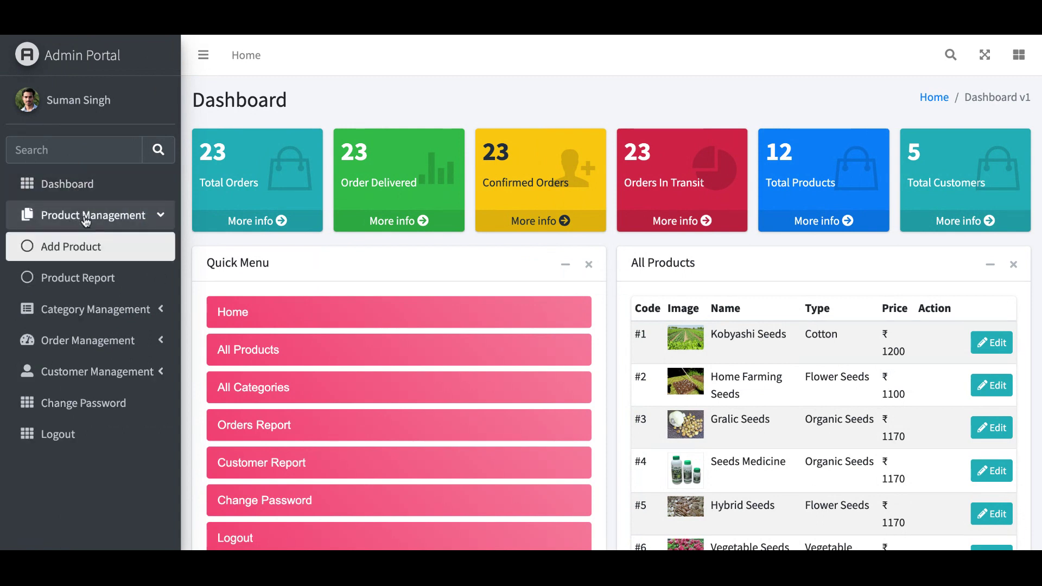
# - Open Add Product and look over the empty Product Details form and All Product Report
pyautogui.click(89, 249)
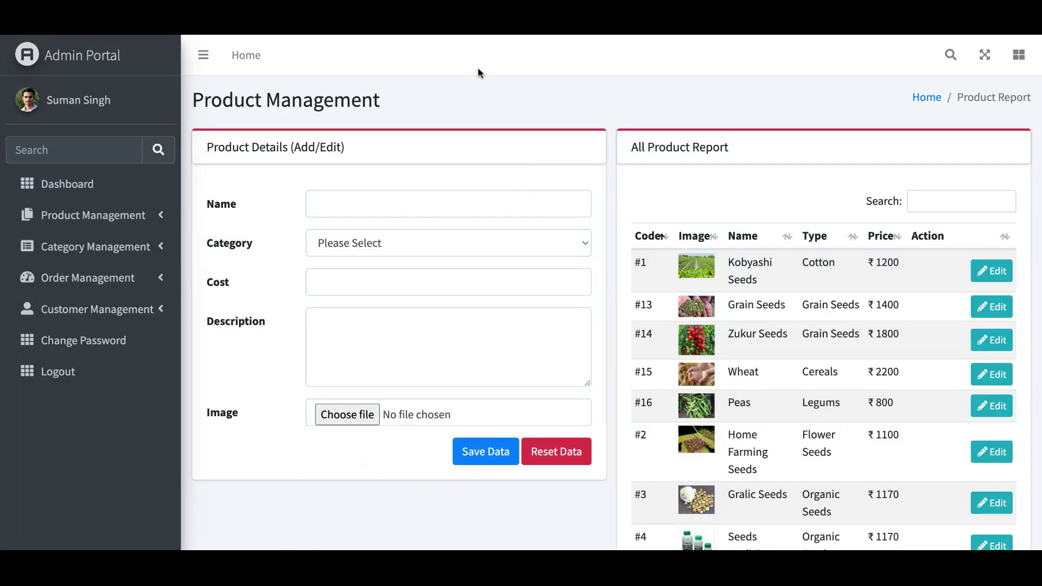
pyautogui.scroll(-3, 478, 67)
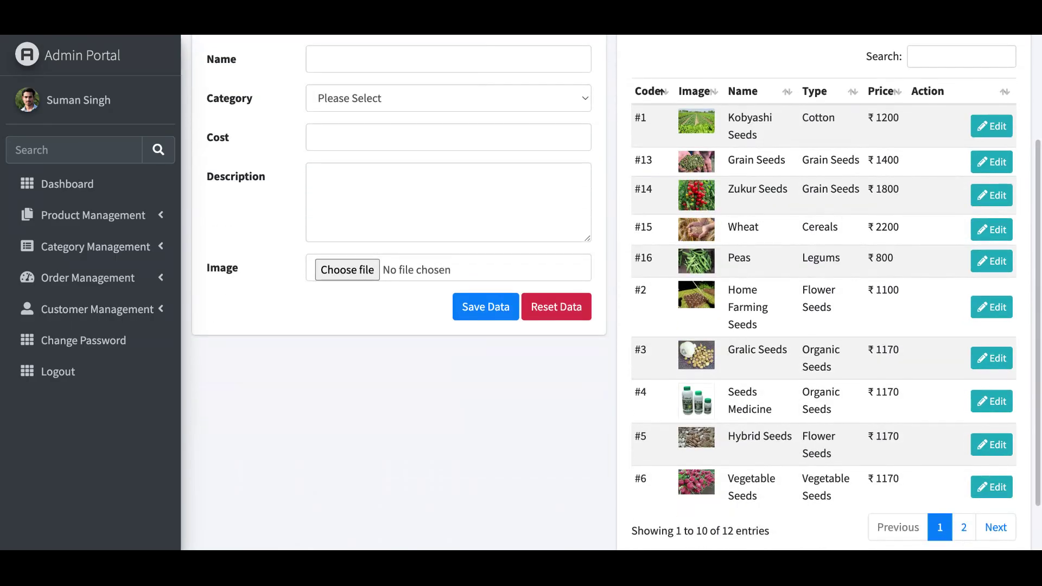
pyautogui.scroll(3, 616, 292)
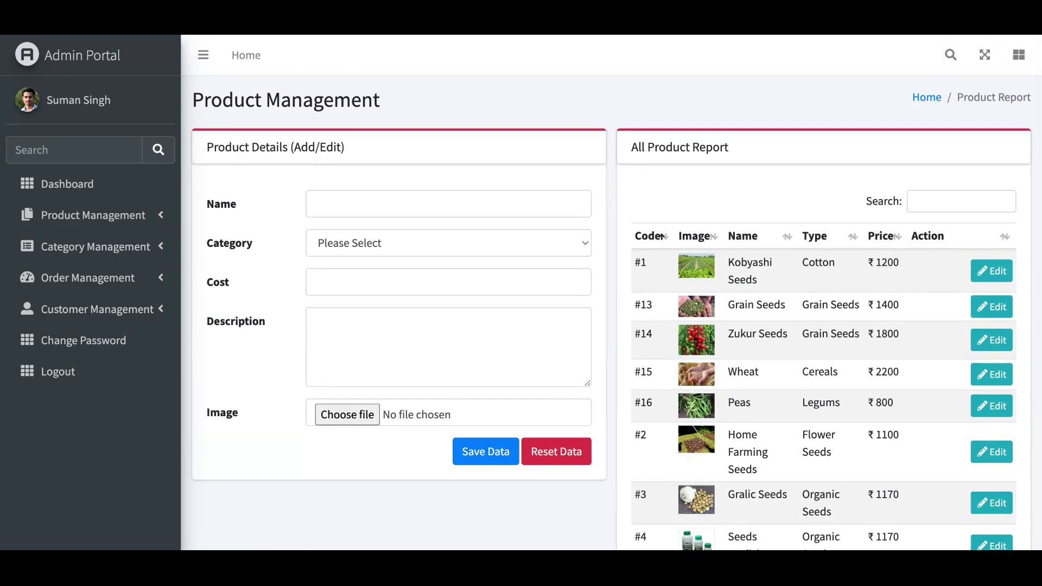
pyautogui.scroll(-4, 611, 292)
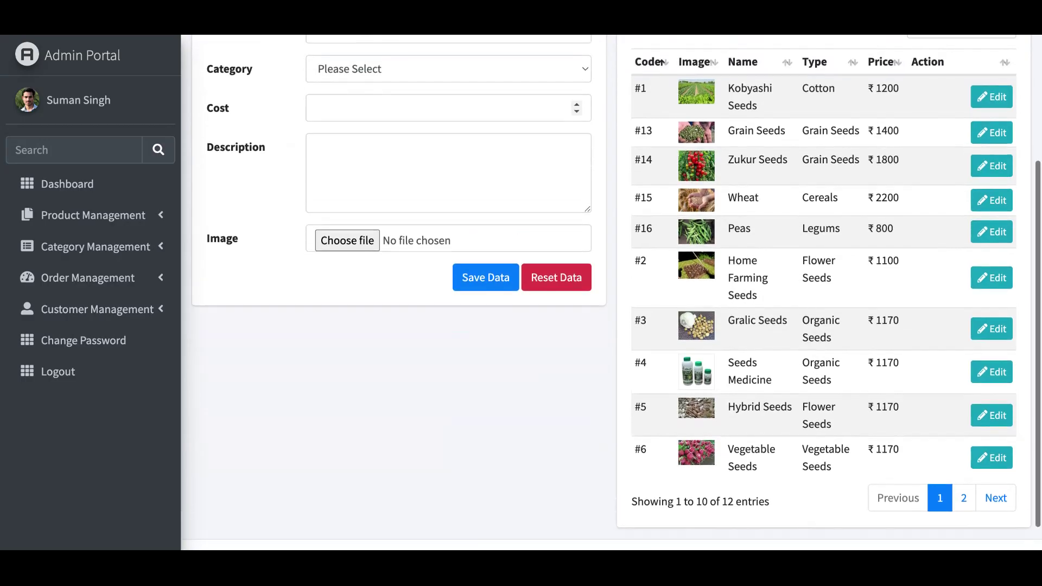
pyautogui.scroll(2, 611, 292)
pyautogui.scroll(-3, 611, 292)
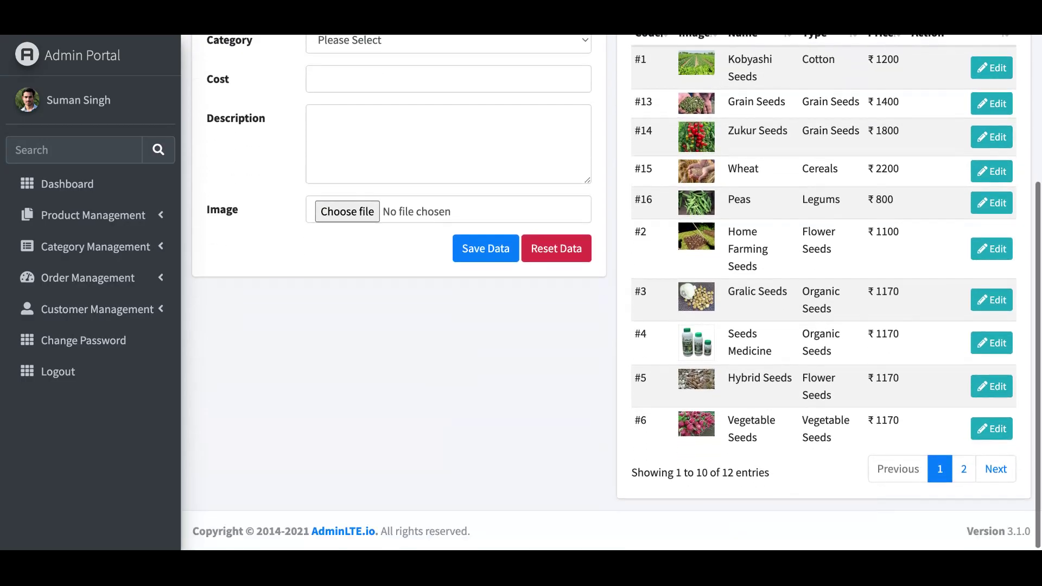
pyautogui.scroll(4, 611, 292)
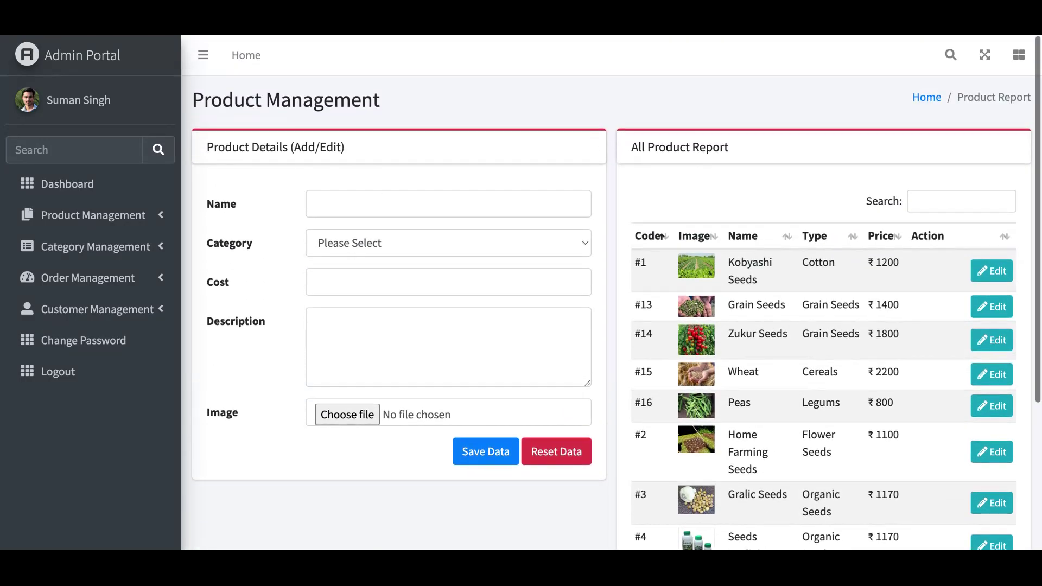
pyautogui.scroll(-4, 611, 292)
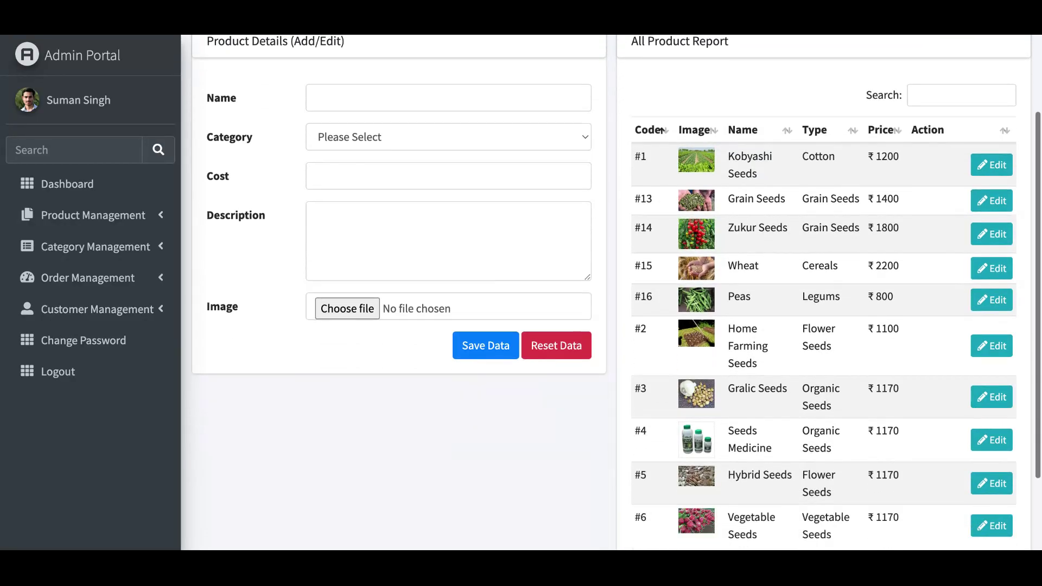
pyautogui.scroll(4, 611, 292)
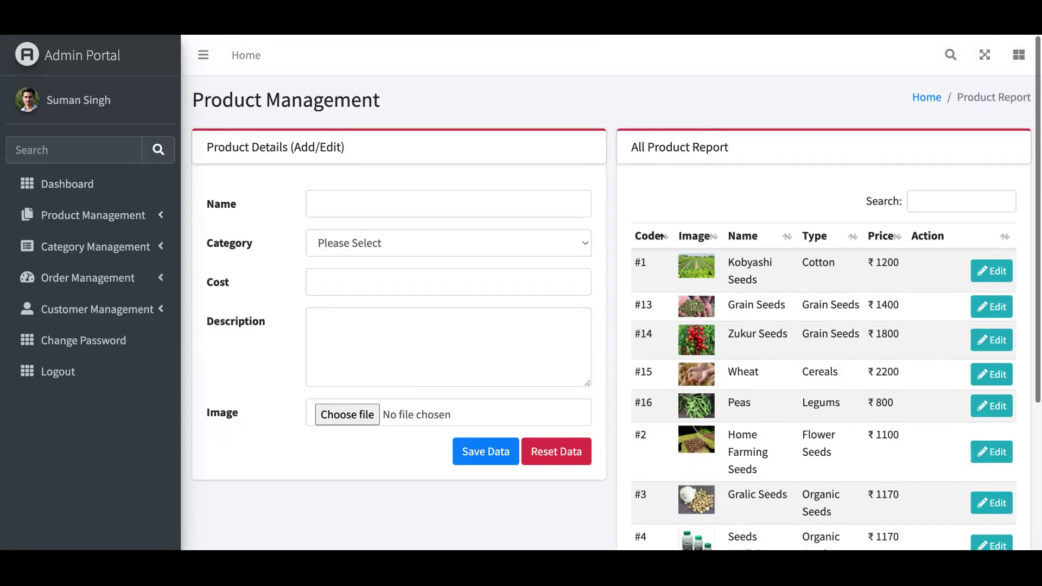
pyautogui.scroll(-1, 611, 292)
pyautogui.scroll(1, 612, 291)
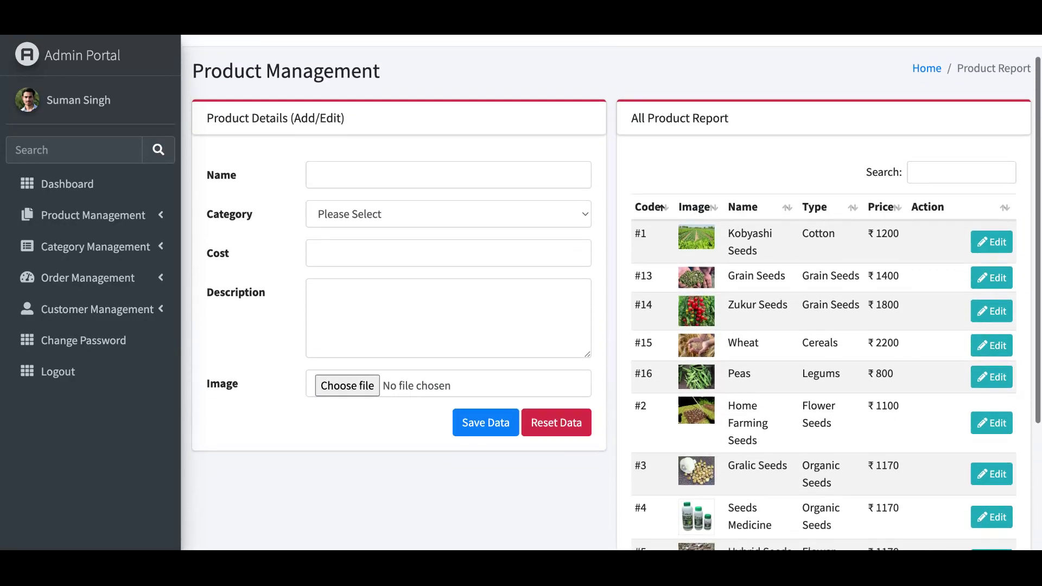
pyautogui.scroll(-2, 611, 292)
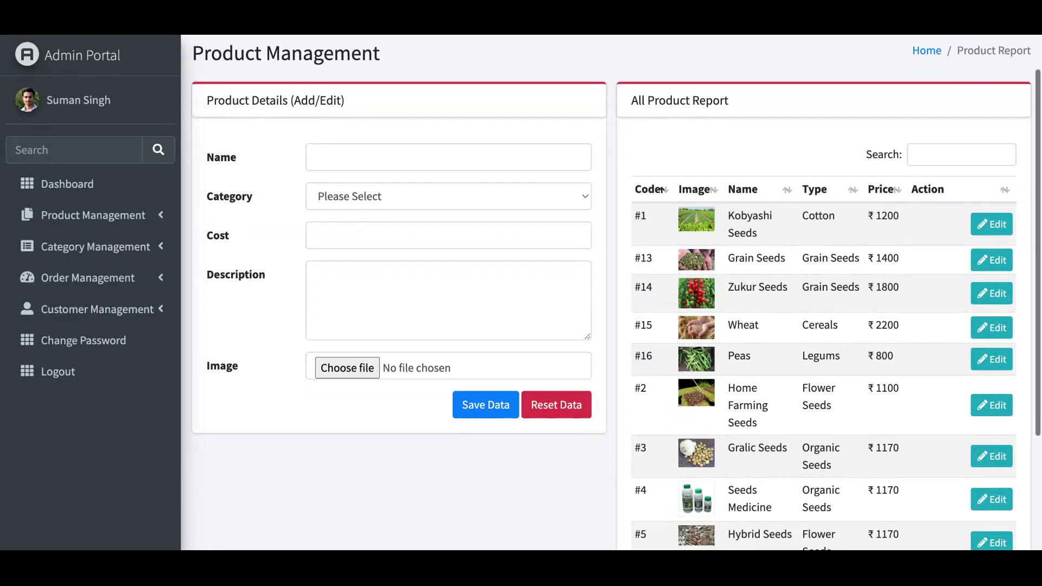
pyautogui.scroll(2, 611, 292)
pyautogui.scroll(-1, 611, 292)
pyautogui.scroll(1, 611, 292)
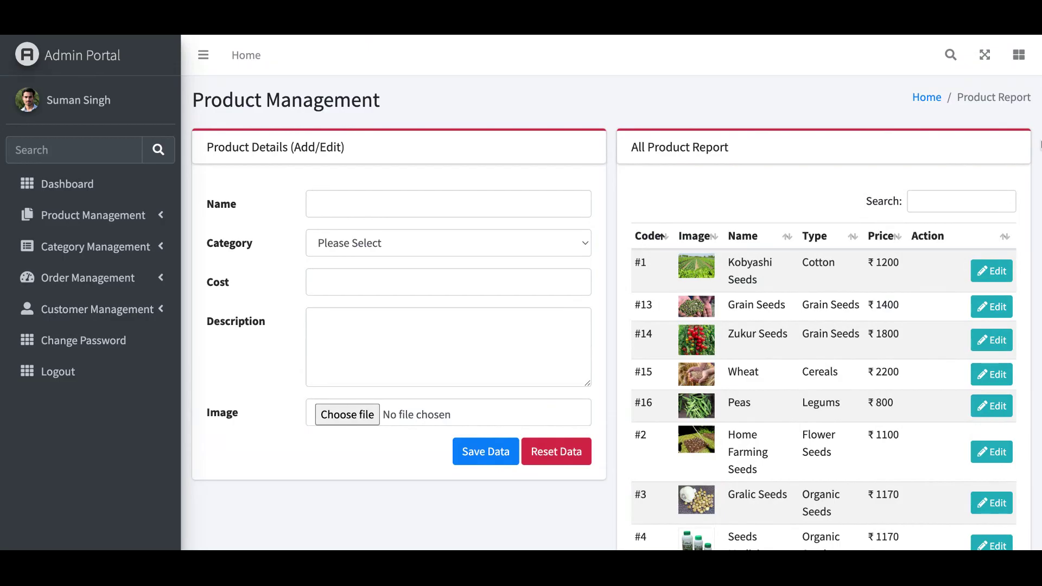
# - Load Kobyashi Seeds into the product form and try saving it, then go back after the 'Unknown column' error
pyautogui.click(1000, 273)
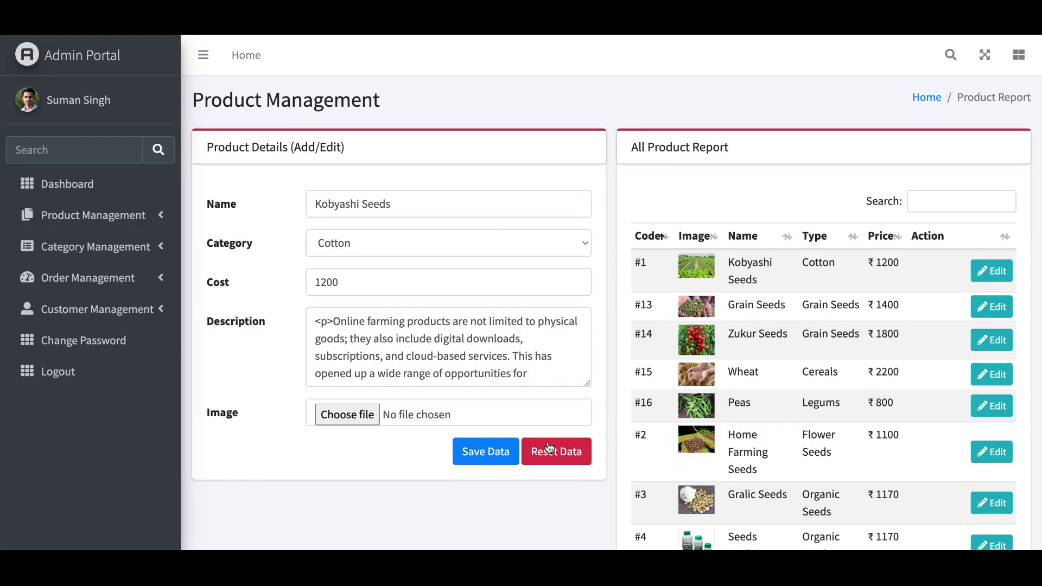
pyautogui.click(490, 459)
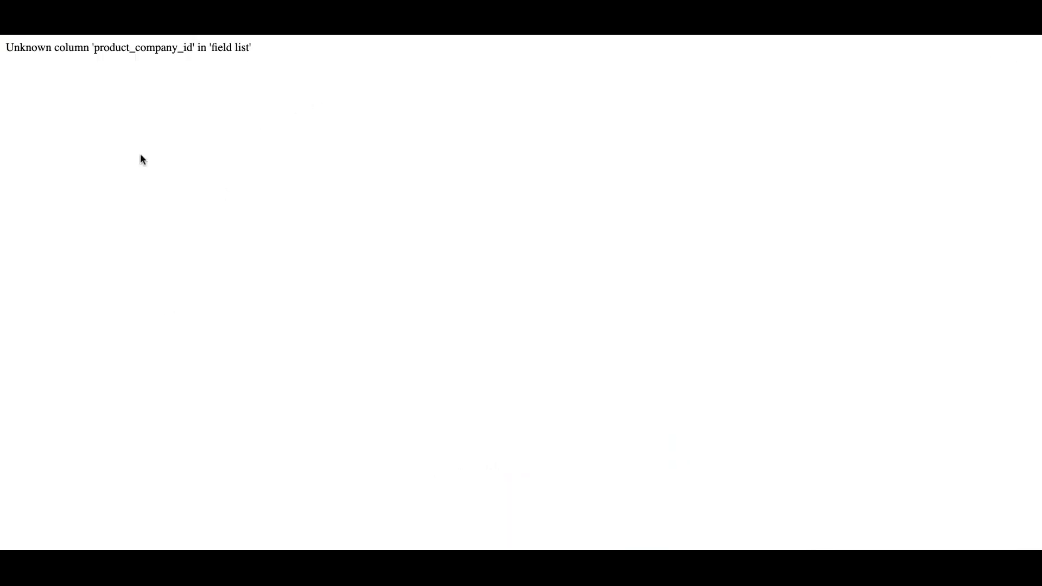
pyautogui.hotkey('alt', 'Left')
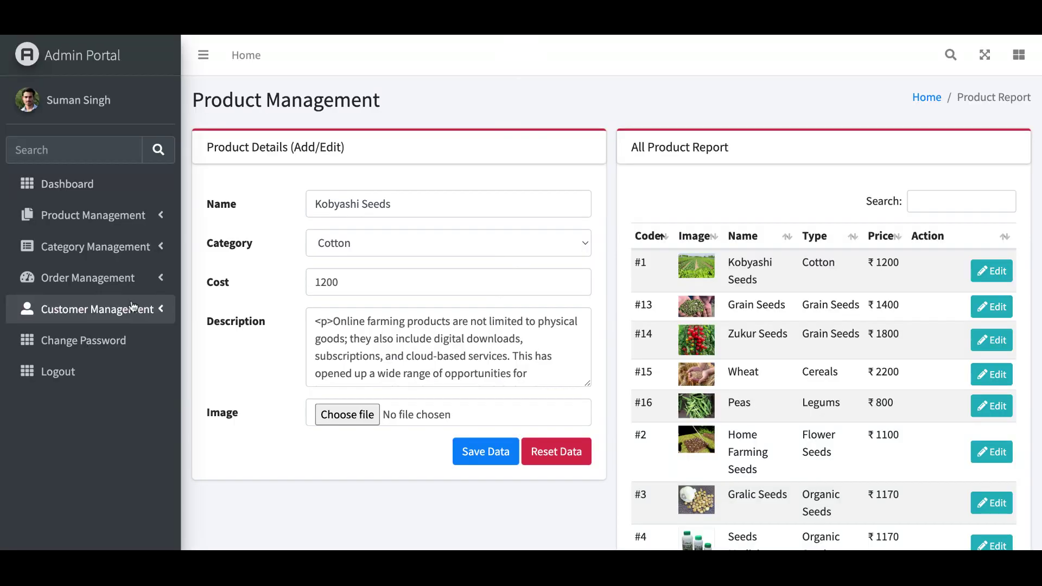
pyautogui.click(96, 216)
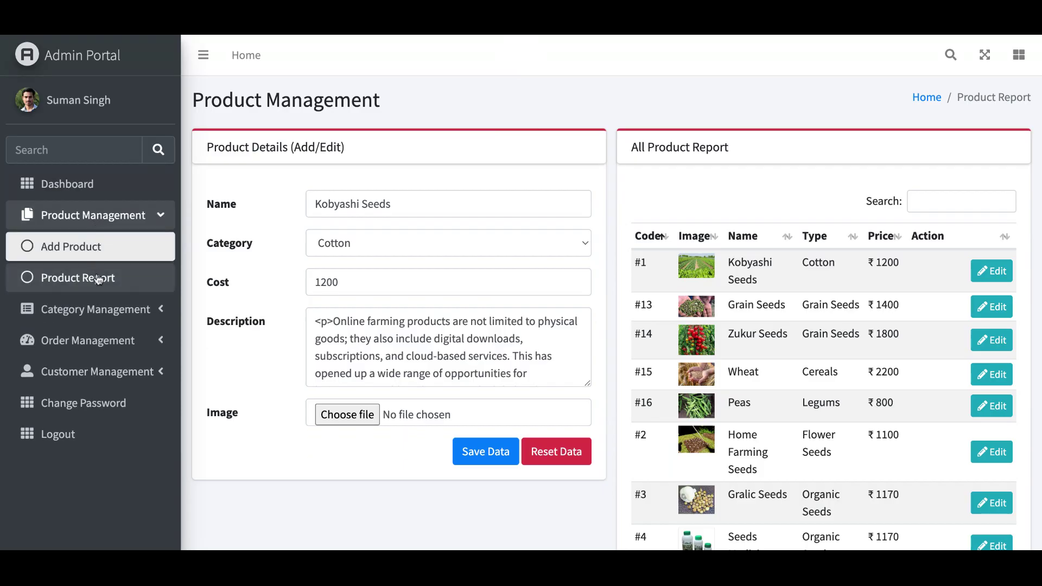
# - Open the All Product Report and review Kobyashi Seeds, Grain Seeds, Zukur Seeds, Wheat and Peas
pyautogui.click(97, 275)
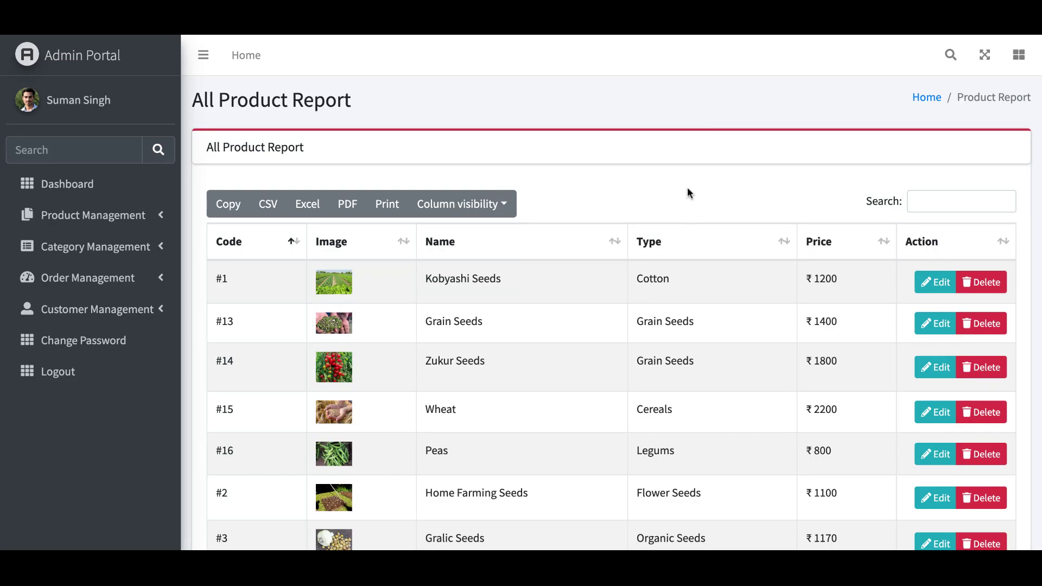
pyautogui.scroll(-4, 689, 191)
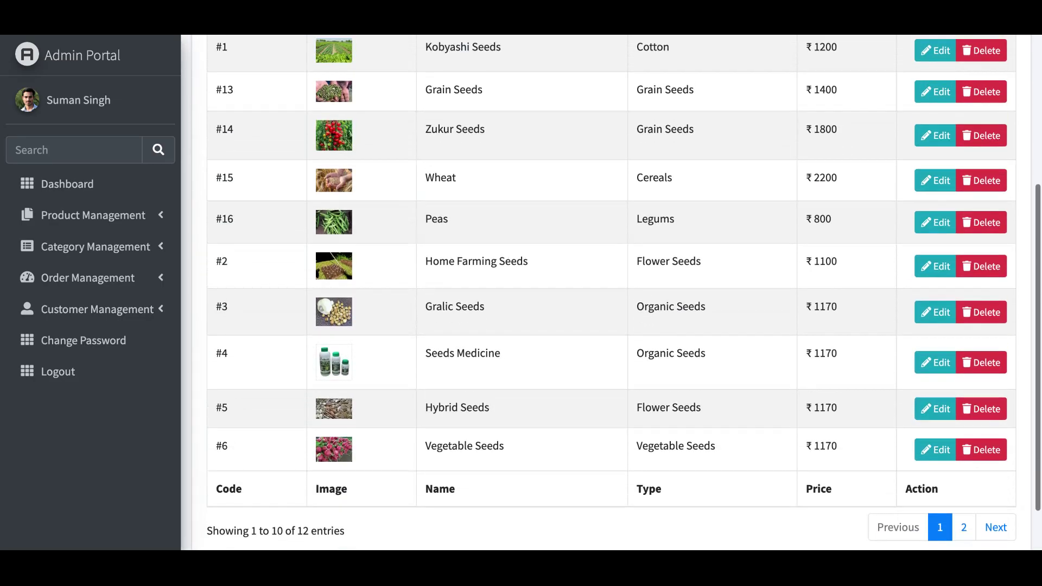
pyautogui.scroll(5, 611, 293)
pyautogui.scroll(-2, 611, 293)
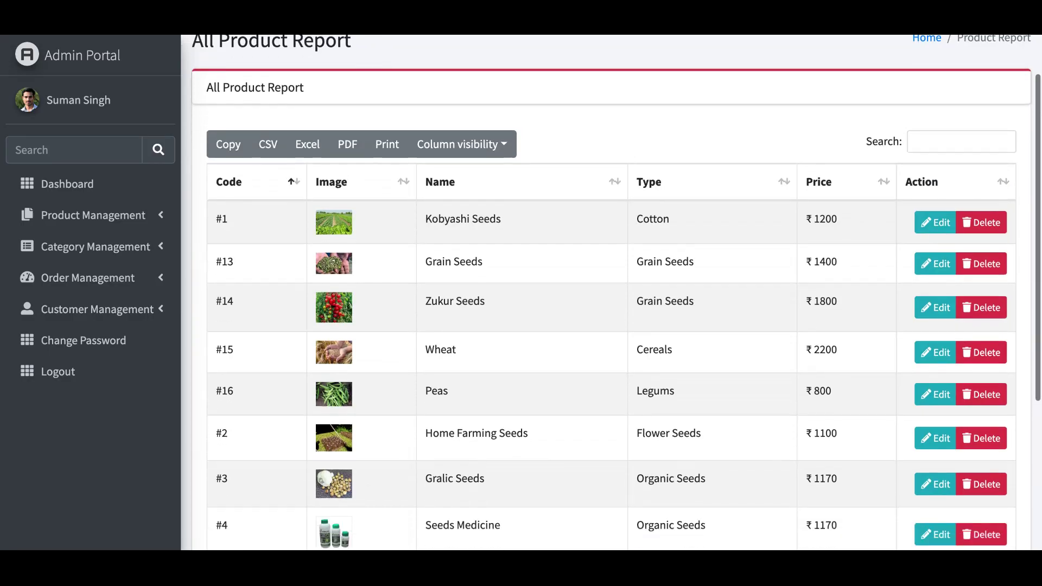
pyautogui.scroll(-4, 611, 293)
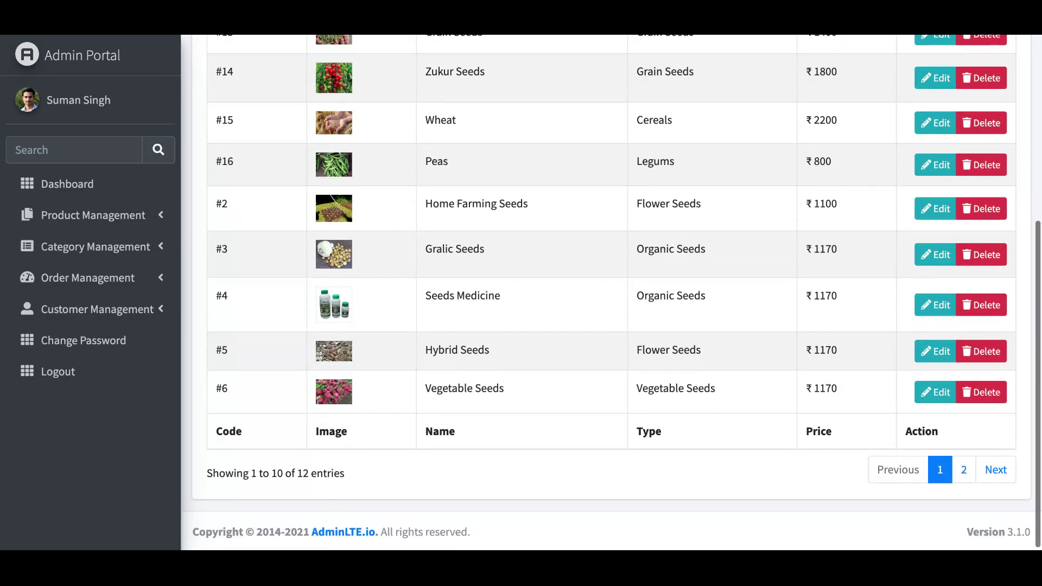
pyautogui.scroll(5, 611, 293)
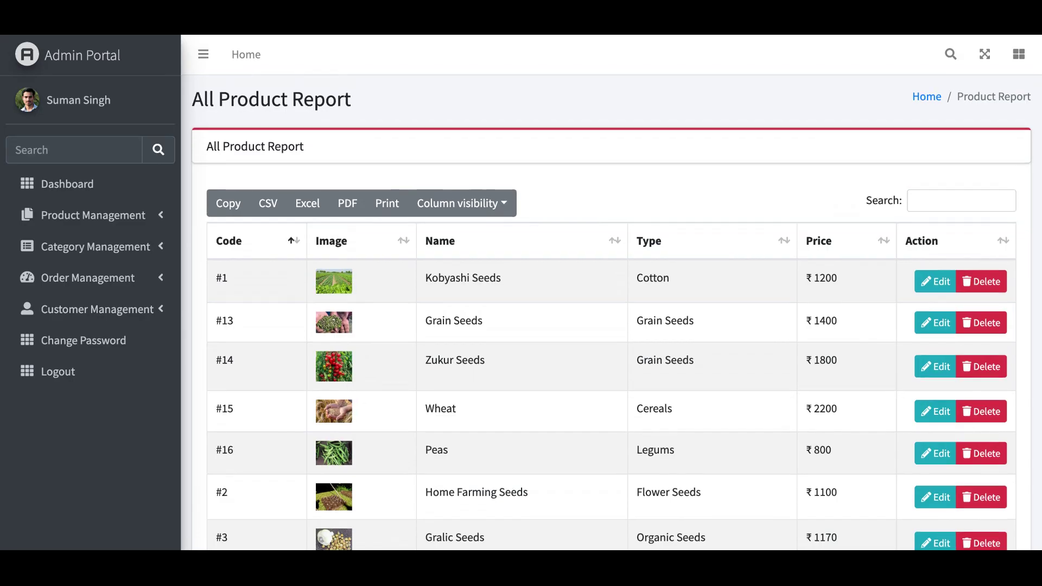
pyautogui.scroll(-4, 612, 298)
pyautogui.scroll(3, 612, 297)
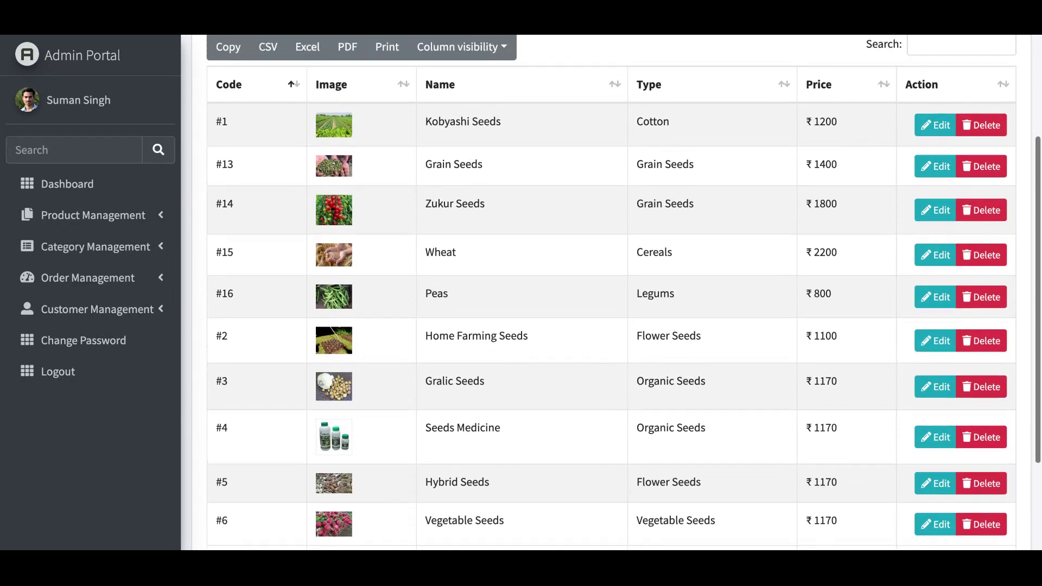
pyautogui.scroll(-1, 613, 298)
pyautogui.scroll(-1, 612, 298)
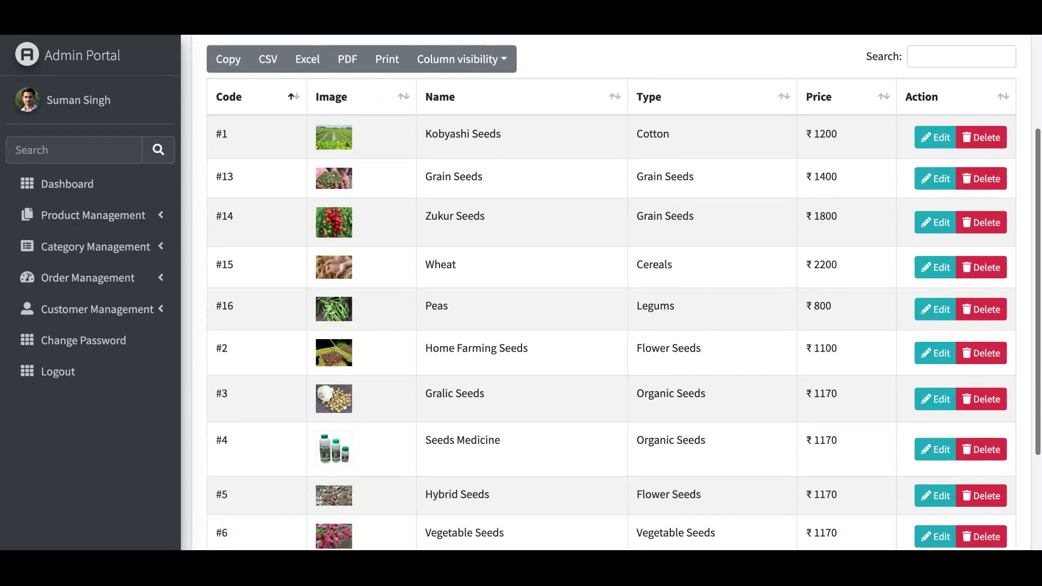
pyautogui.scroll(3, 612, 298)
pyautogui.scroll(-2, 612, 298)
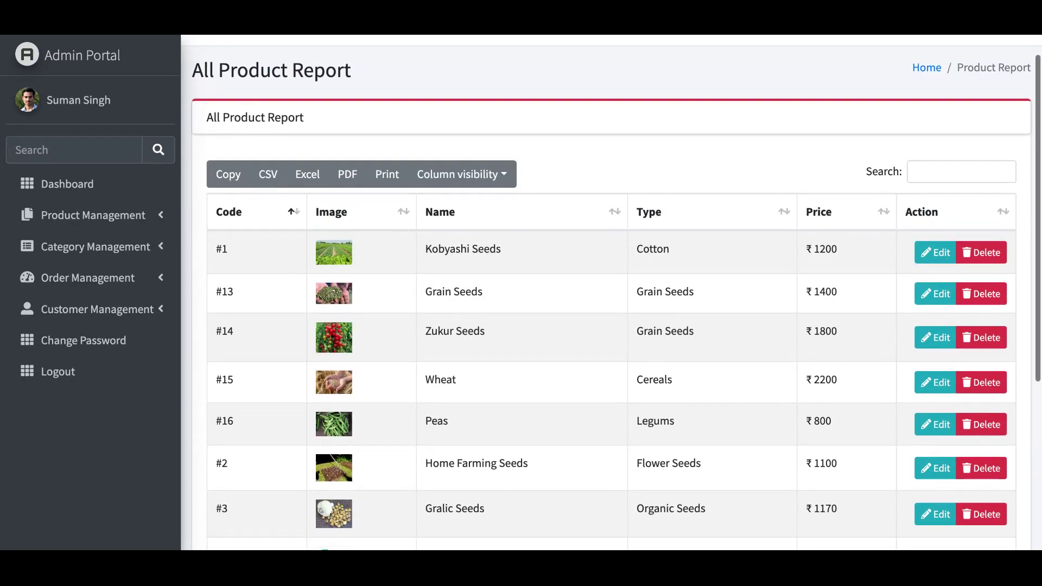
pyautogui.scroll(2, 612, 298)
pyautogui.scroll(-1, 613, 298)
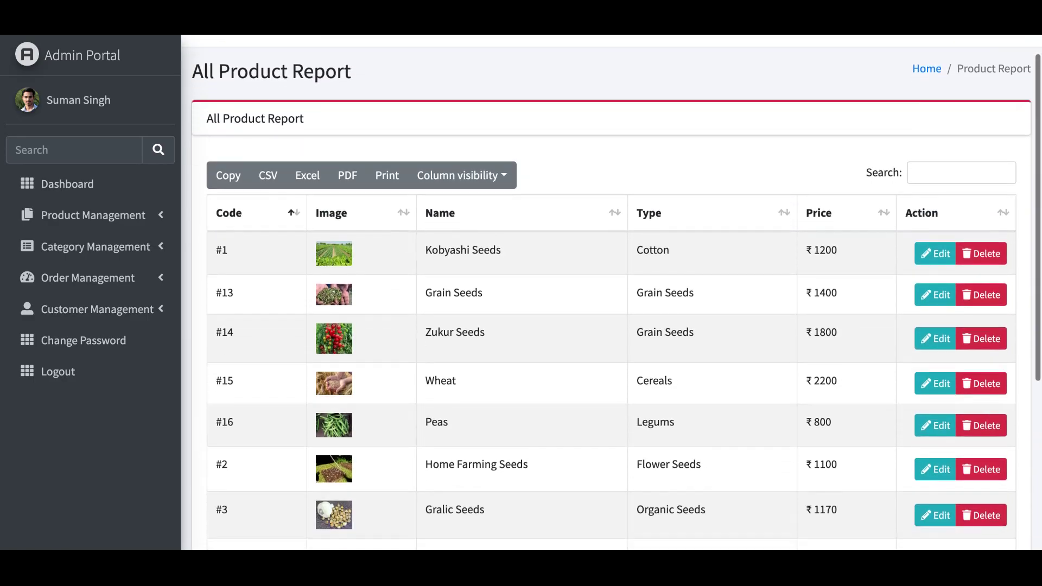
# - Toggle the product report's Type sort back and forth between ascending and descending
pyautogui.click(786, 215)
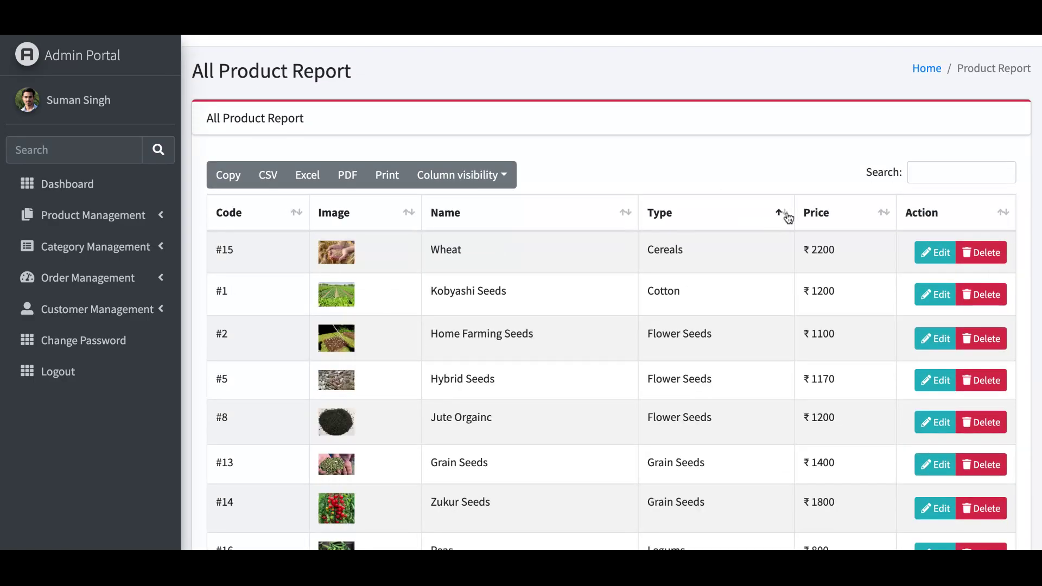
pyautogui.click(786, 215)
pyautogui.click(785, 215)
pyautogui.click(786, 215)
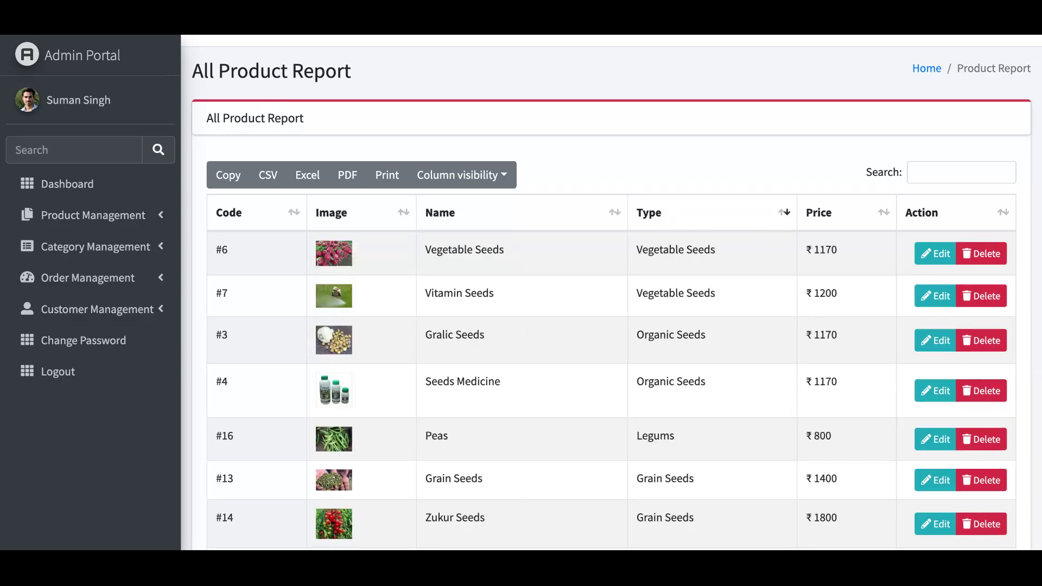
pyautogui.click(784, 212)
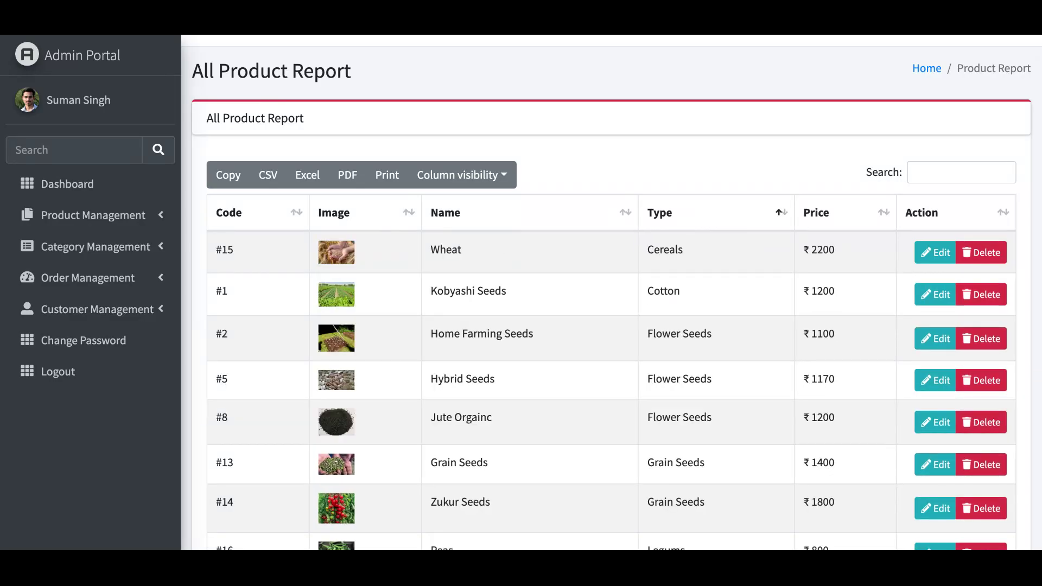
pyautogui.click(783, 212)
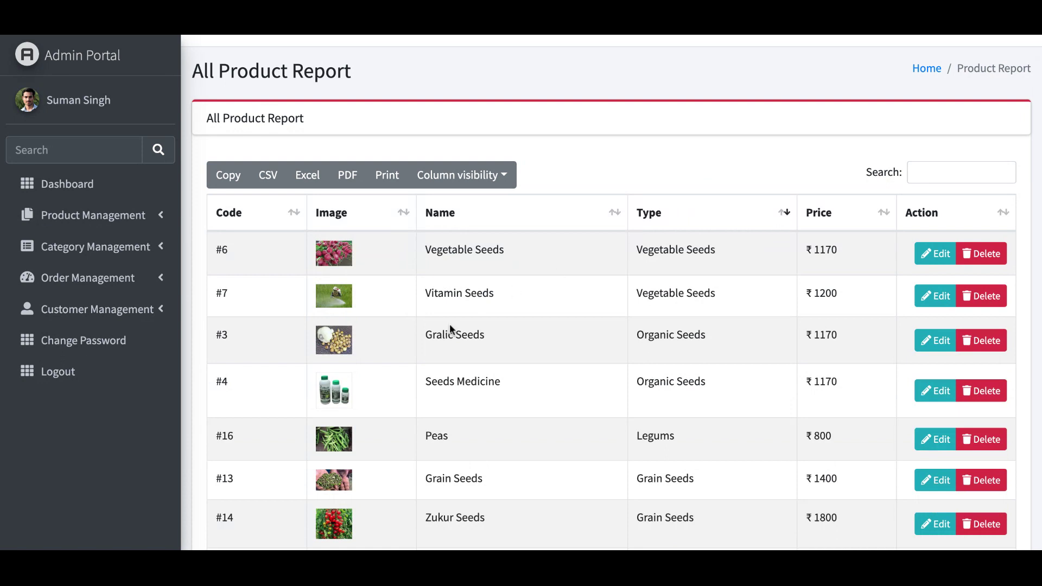
pyautogui.scroll(-3, 467, 456)
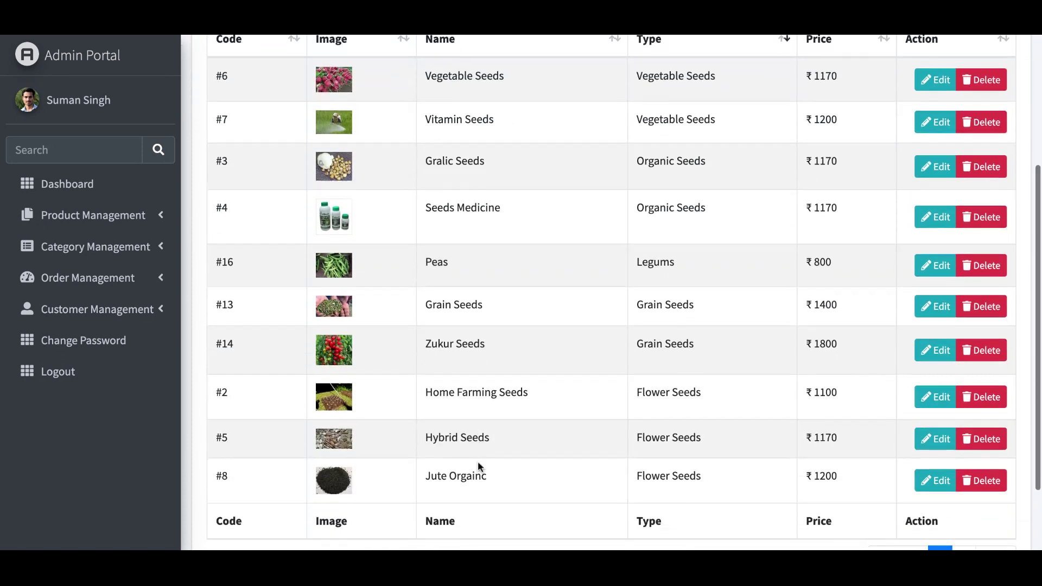
pyautogui.scroll(4, 611, 293)
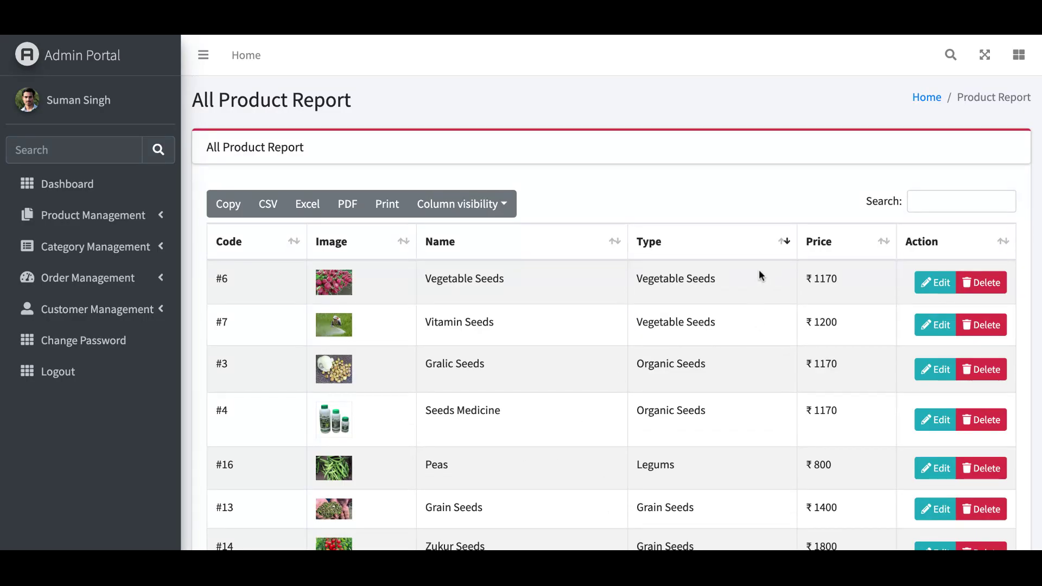
# - Leave the Type sort descending so Vegetable Seeds products are listed first
pyautogui.click(662, 244)
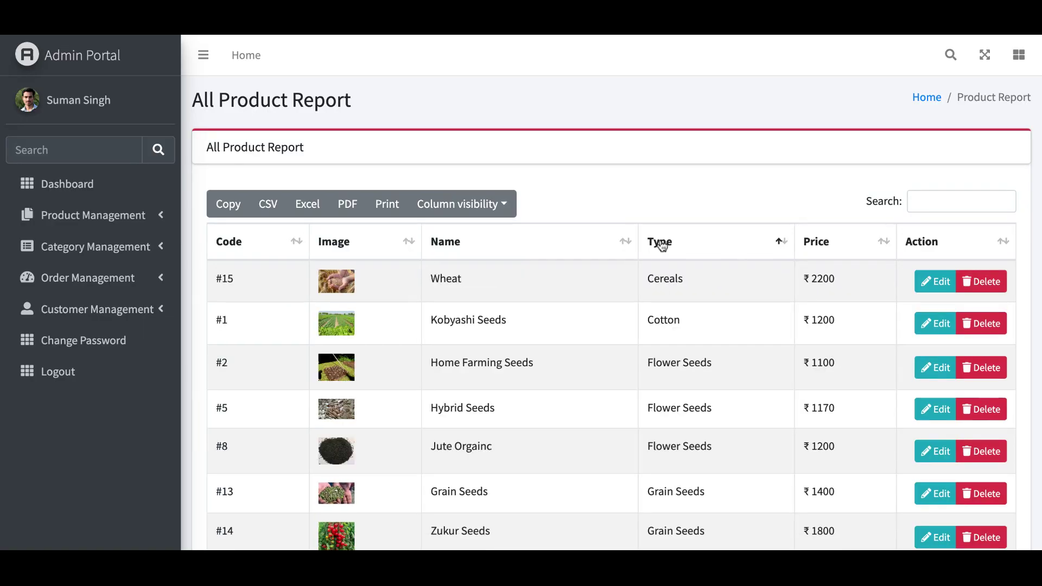
pyautogui.click(666, 248)
pyautogui.click(668, 249)
pyautogui.click(668, 249)
pyautogui.click(668, 249)
pyautogui.click(668, 249)
pyautogui.scroll(-5, 612, 291)
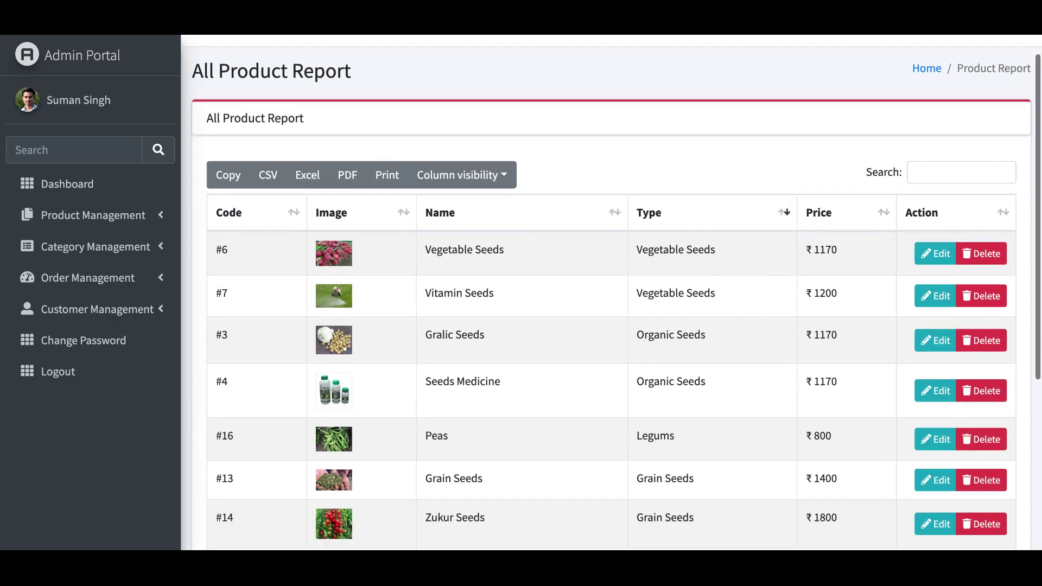
pyautogui.scroll(5, 612, 292)
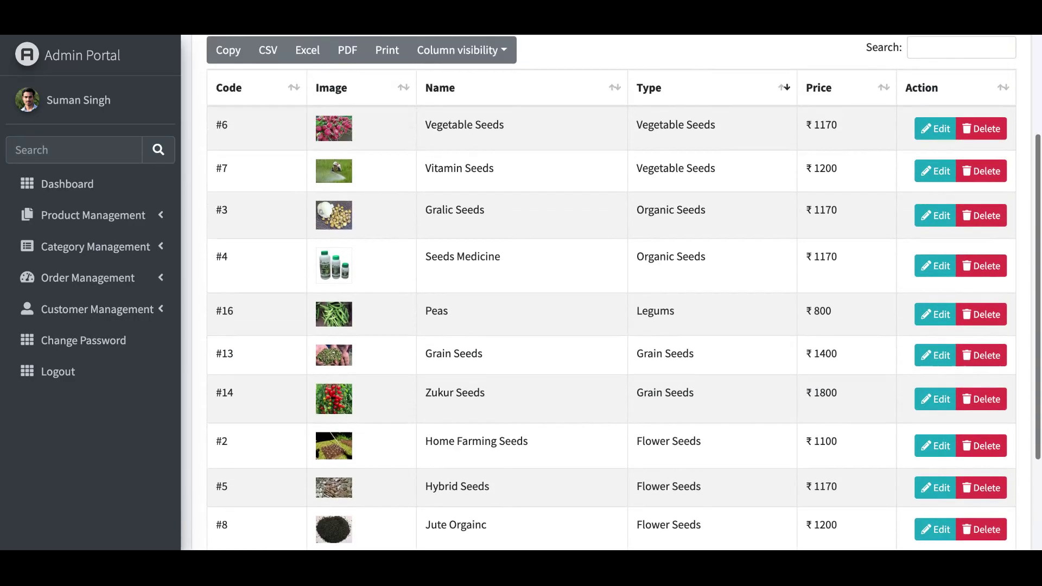
pyautogui.scroll(-2, 612, 295)
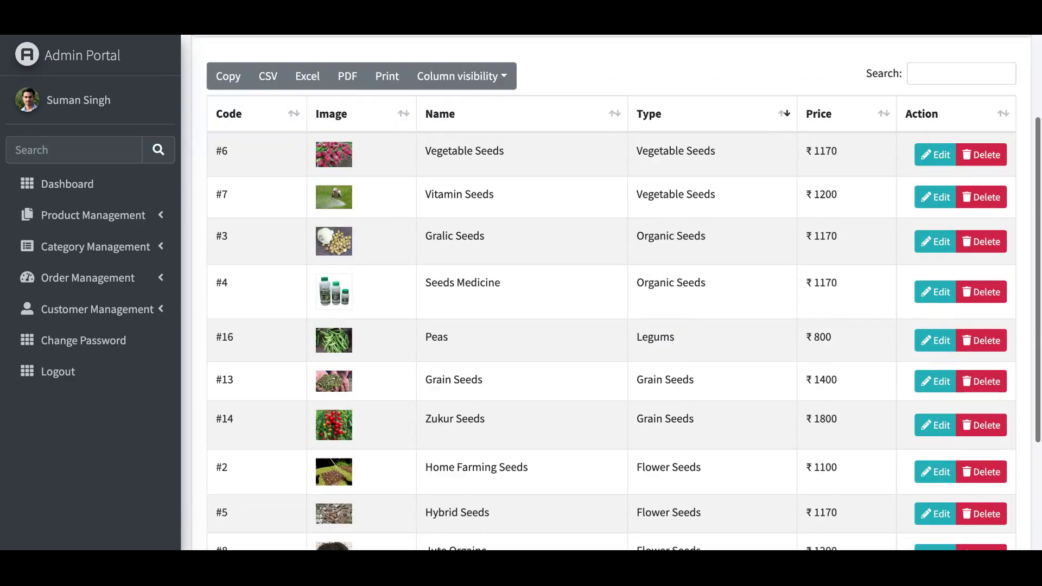
pyautogui.scroll(2, 612, 294)
pyautogui.scroll(-1, 612, 294)
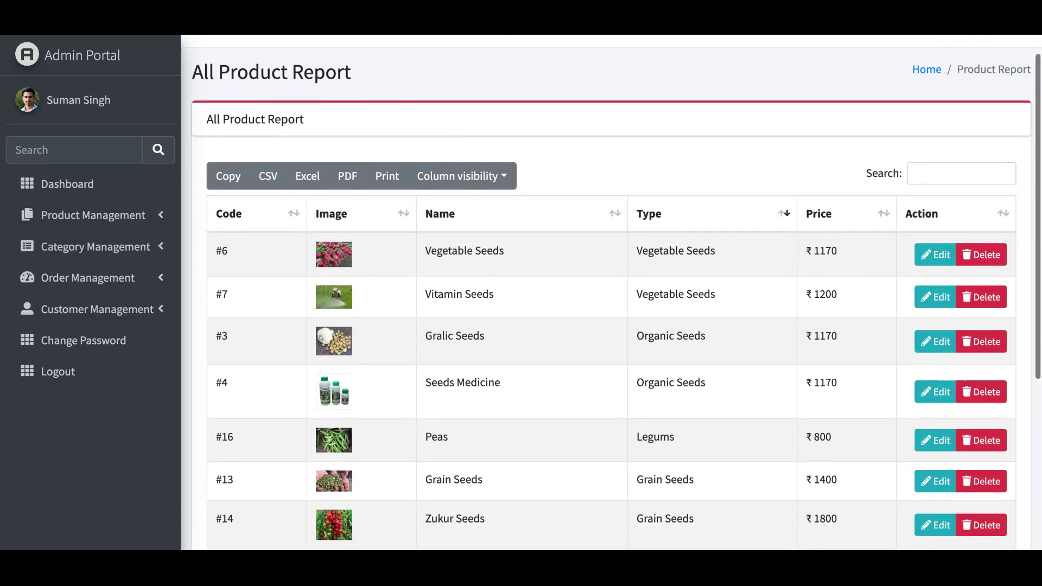
pyautogui.scroll(1, 612, 294)
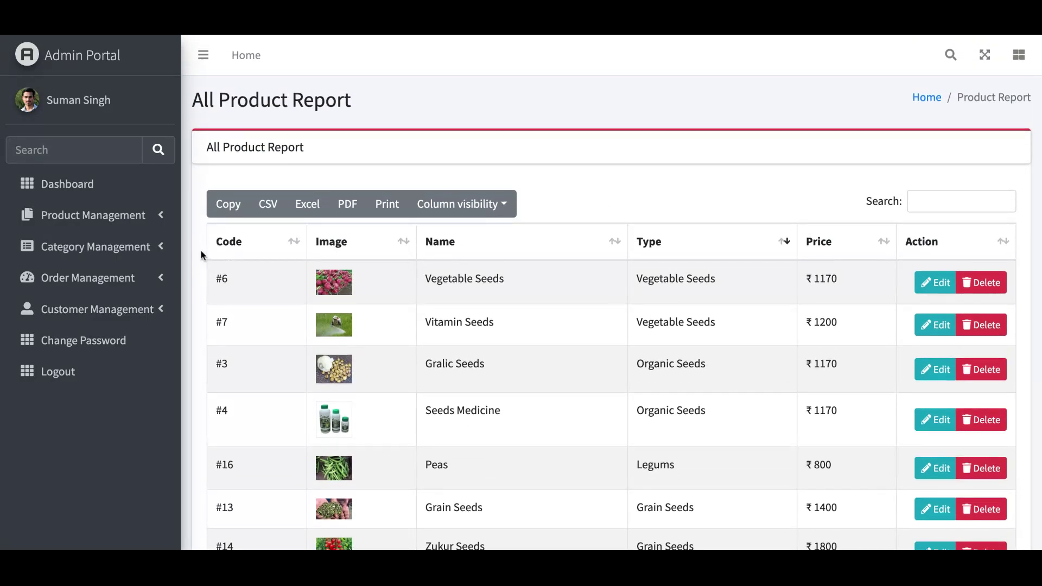
pyautogui.click(129, 248)
# - Open Add Category, showing the empty category form and eight categories from Flower Seeds to Cotton
pyautogui.click(89, 281)
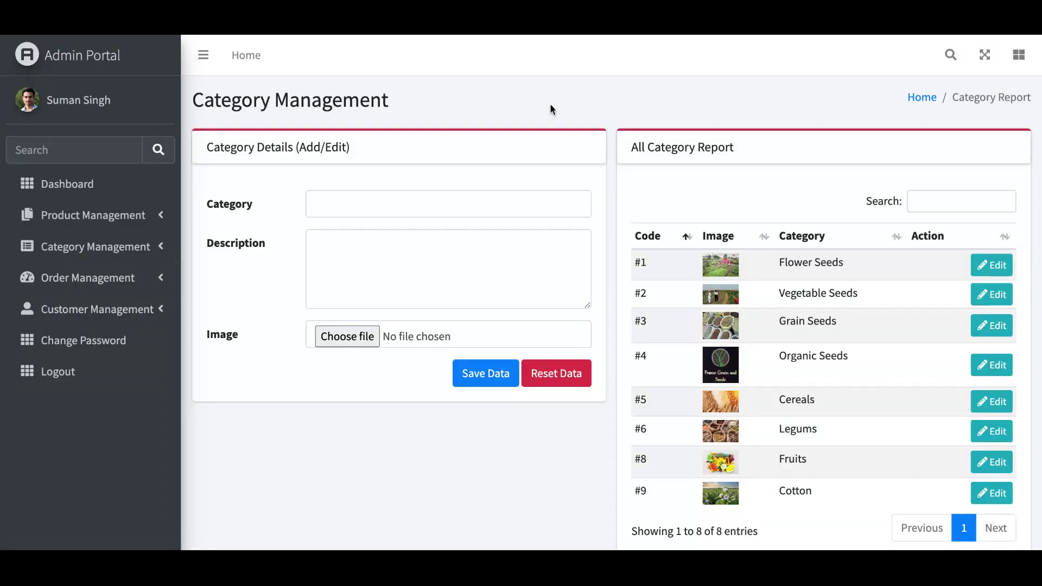
pyautogui.scroll(-1, 549, 103)
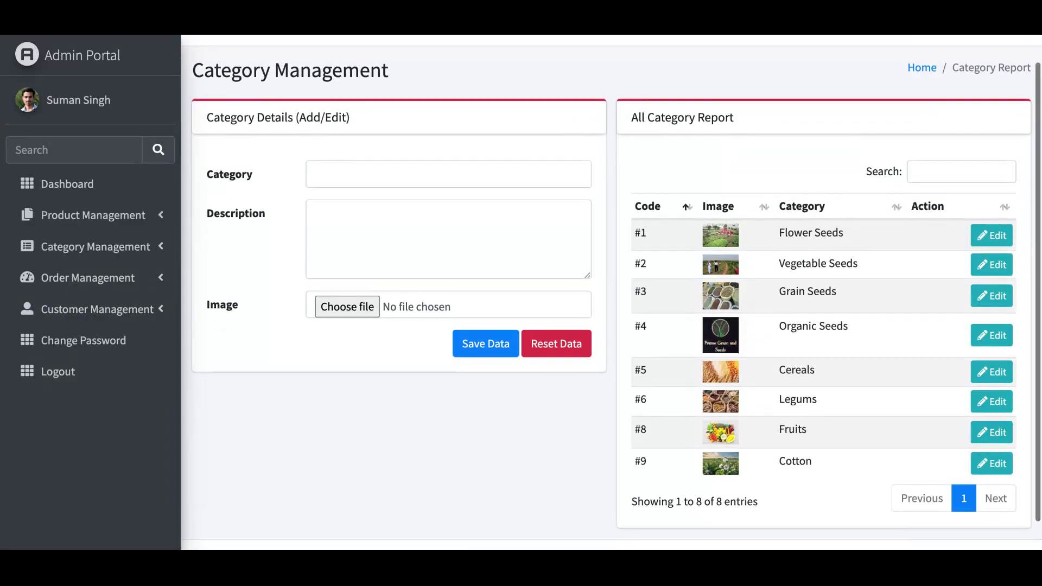
pyautogui.scroll(1, 513, 233)
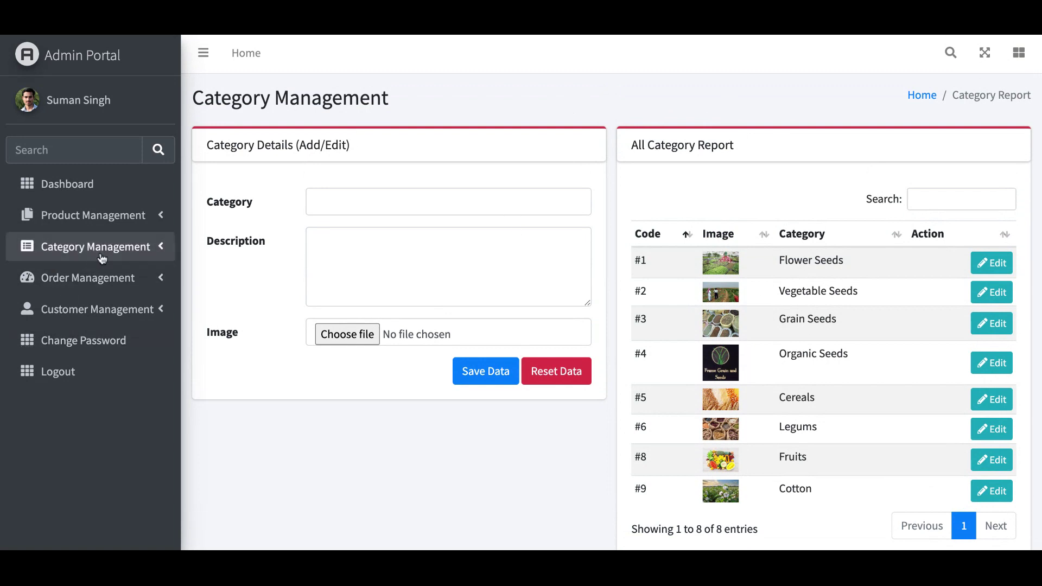
pyautogui.click(102, 258)
pyautogui.click(95, 312)
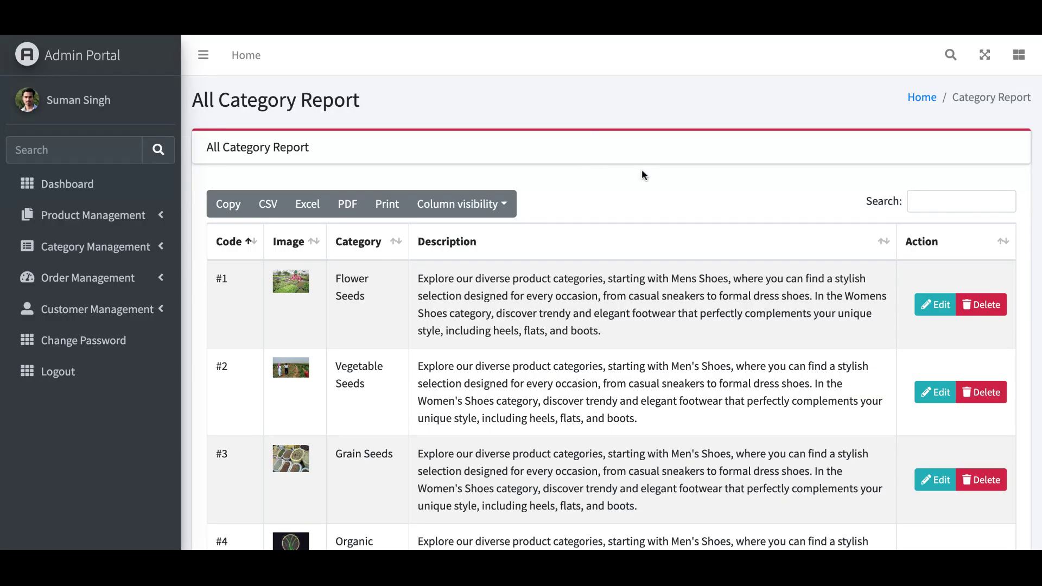
pyautogui.scroll(-3, 643, 175)
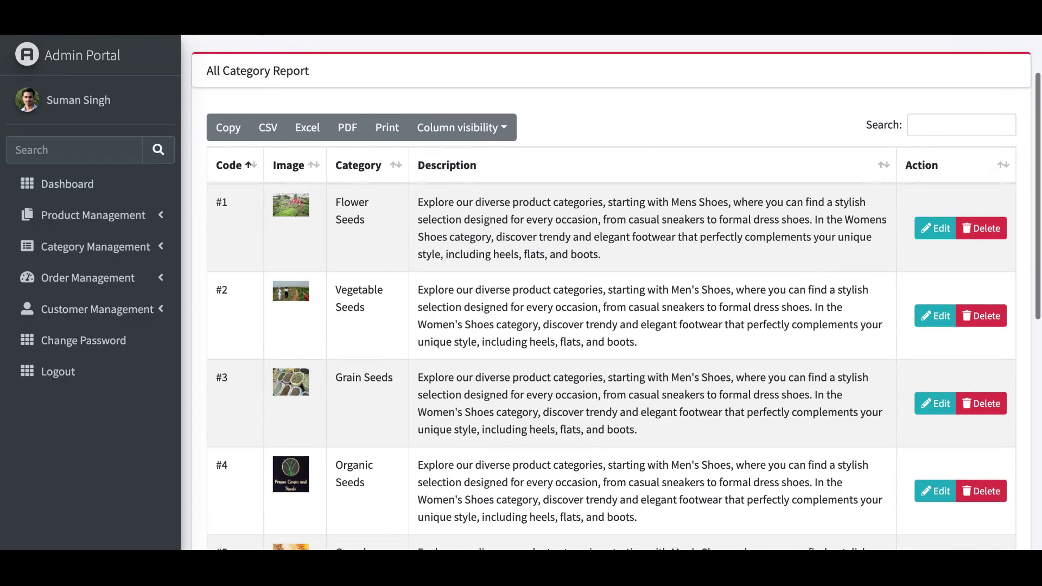
pyautogui.scroll(3, 611, 293)
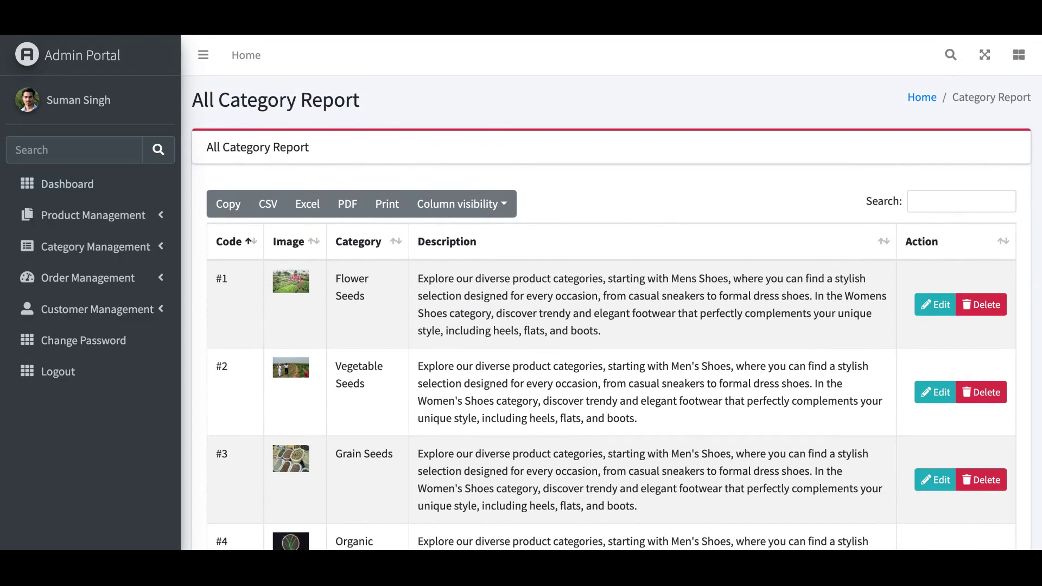
pyautogui.scroll(-3, 611, 293)
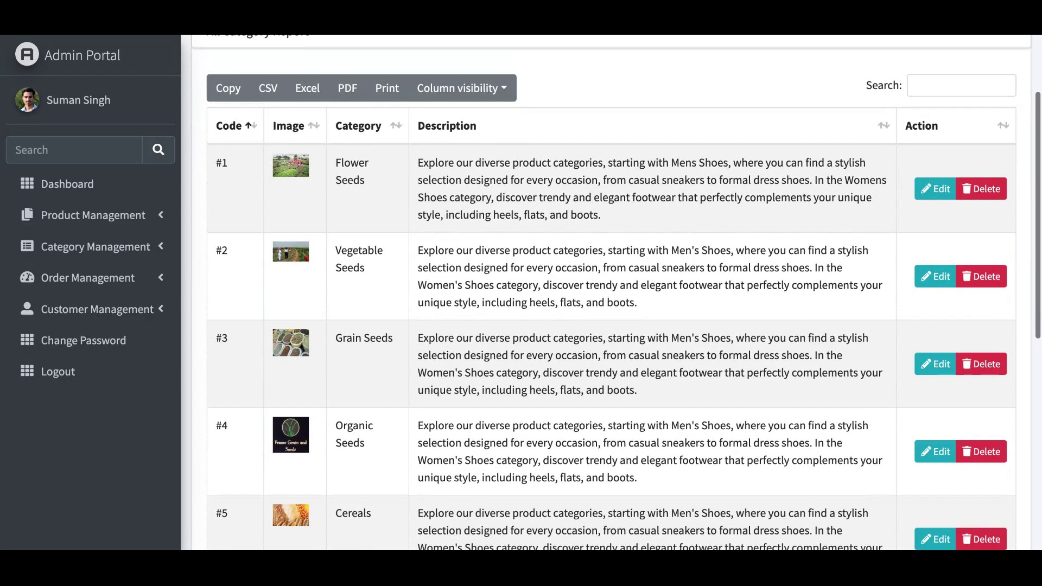
pyautogui.scroll(3, 611, 293)
pyautogui.scroll(-1, 611, 293)
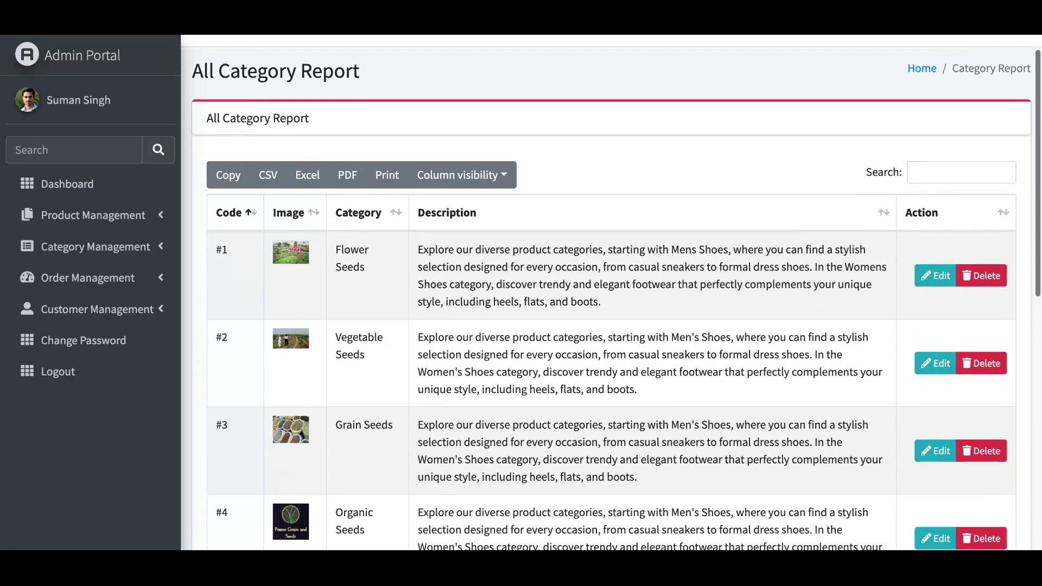
pyautogui.scroll(-1, 291, 240)
pyautogui.scroll(2, 292, 239)
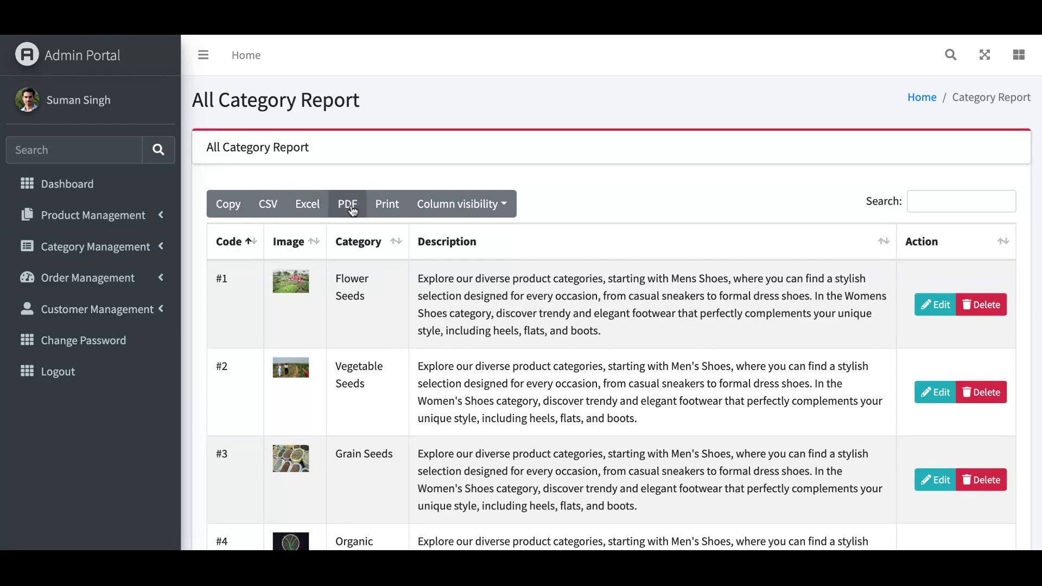
pyautogui.scroll(-2, 352, 210)
pyautogui.scroll(1, 353, 210)
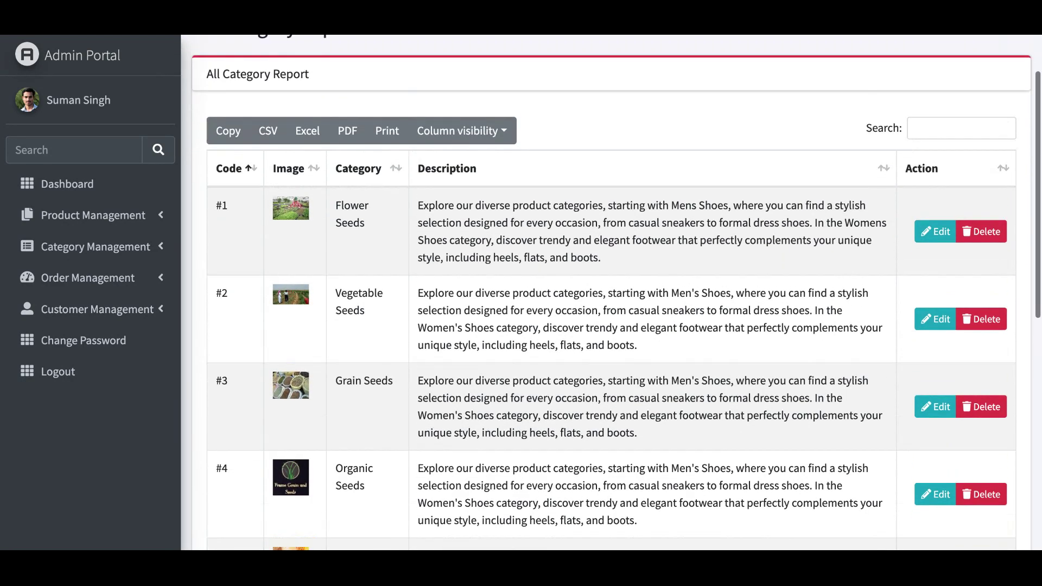
pyautogui.scroll(1, 612, 293)
pyautogui.scroll(-3, 612, 293)
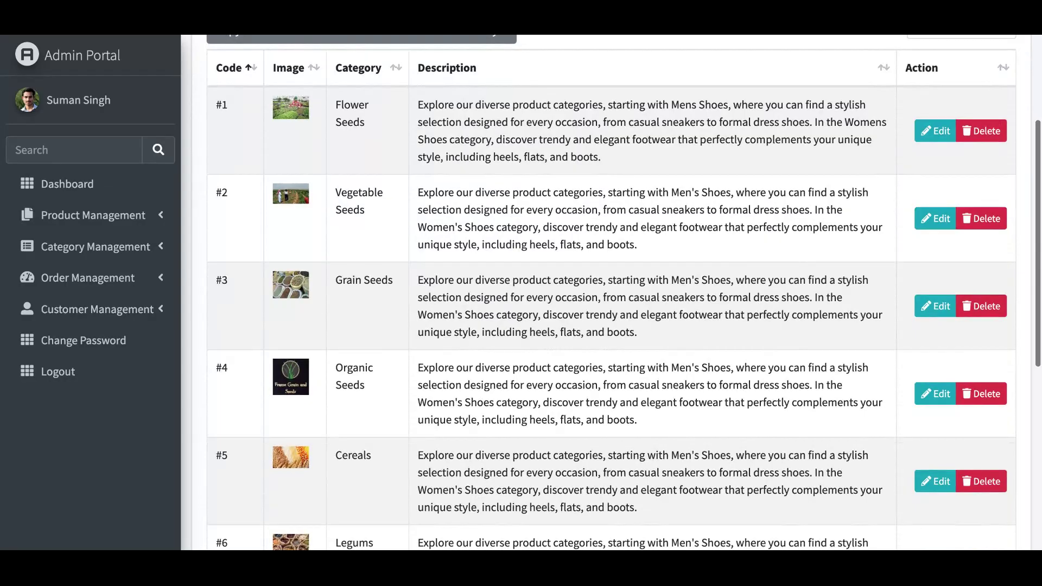
pyautogui.scroll(-4, 613, 293)
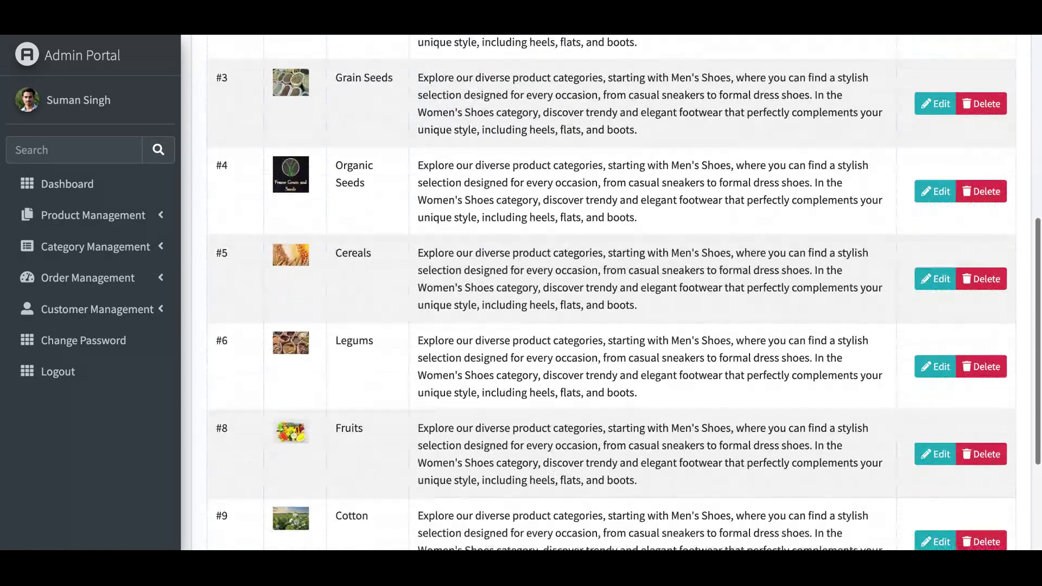
pyautogui.scroll(-3, 613, 293)
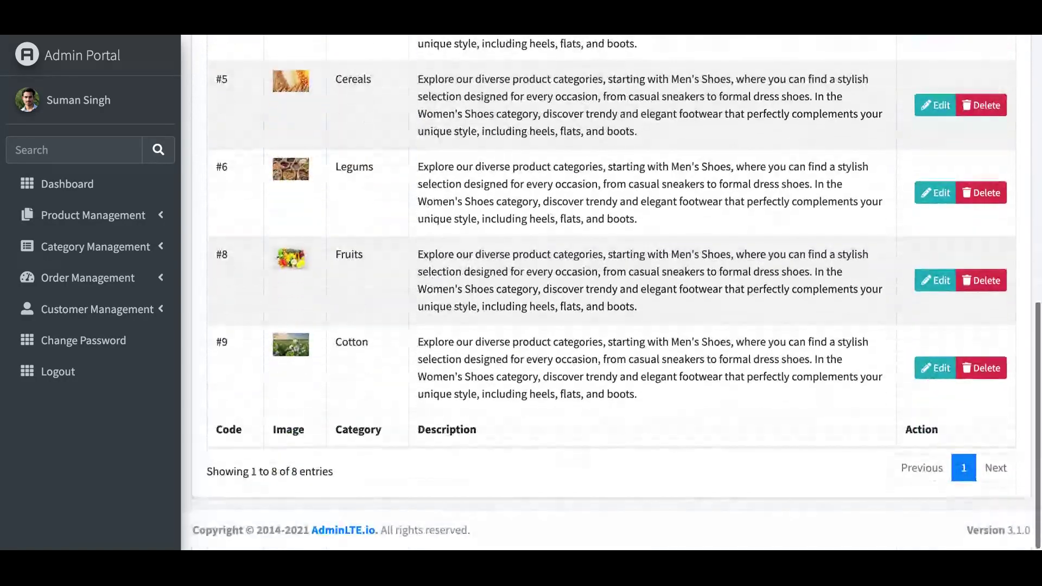
pyautogui.scroll(5, 612, 293)
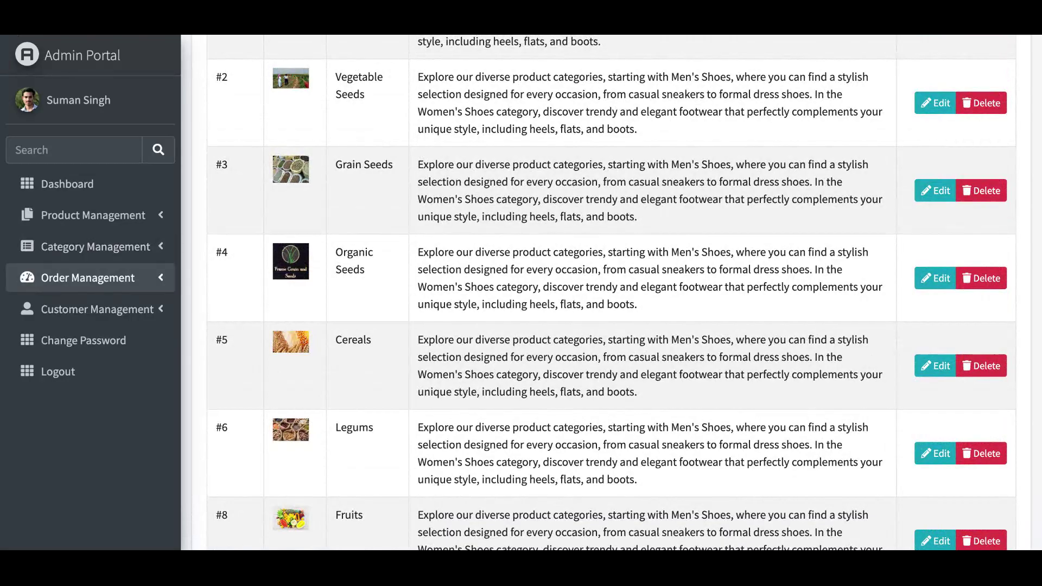
# - Open the All Orders report, scan the orders table, and view order #1's details
pyautogui.click(85, 278)
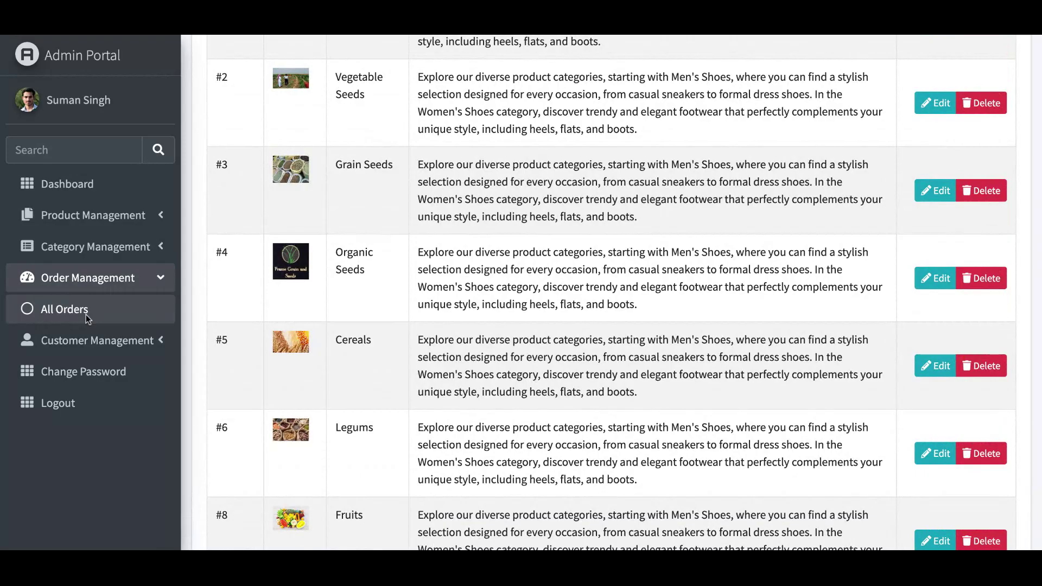
pyautogui.click(86, 311)
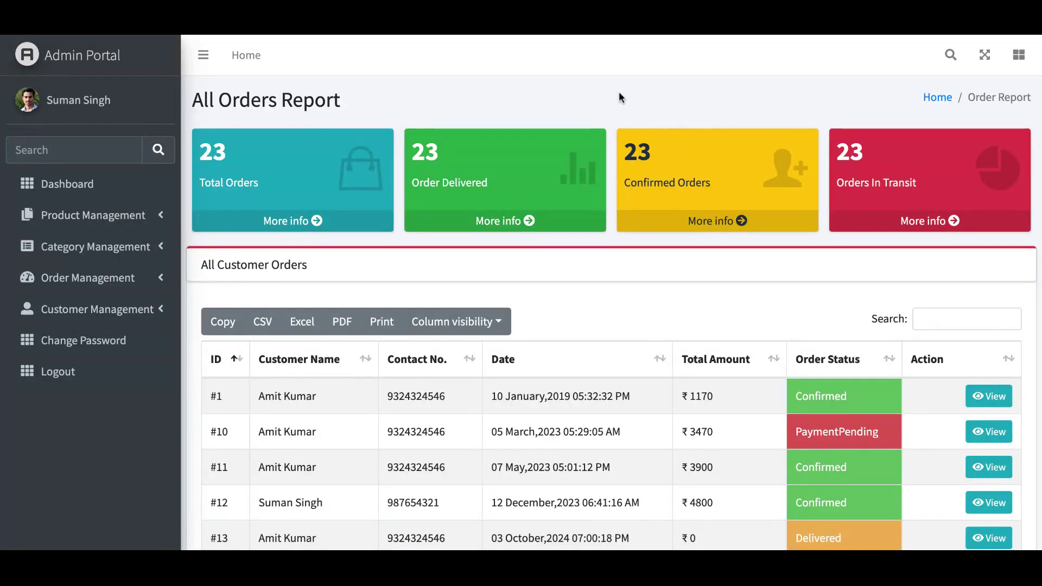
pyautogui.scroll(-6, 618, 91)
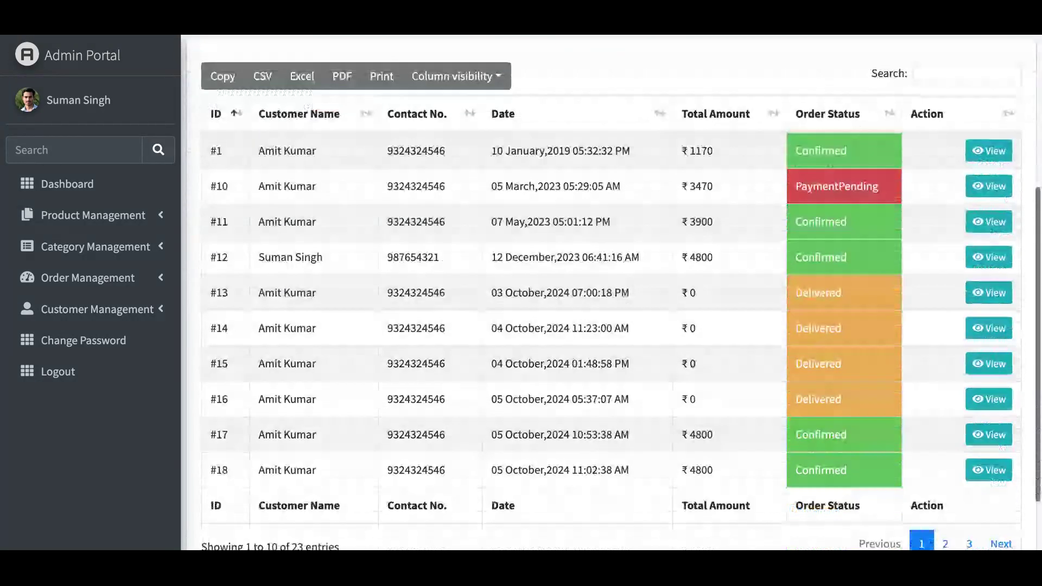
pyautogui.scroll(6, 612, 292)
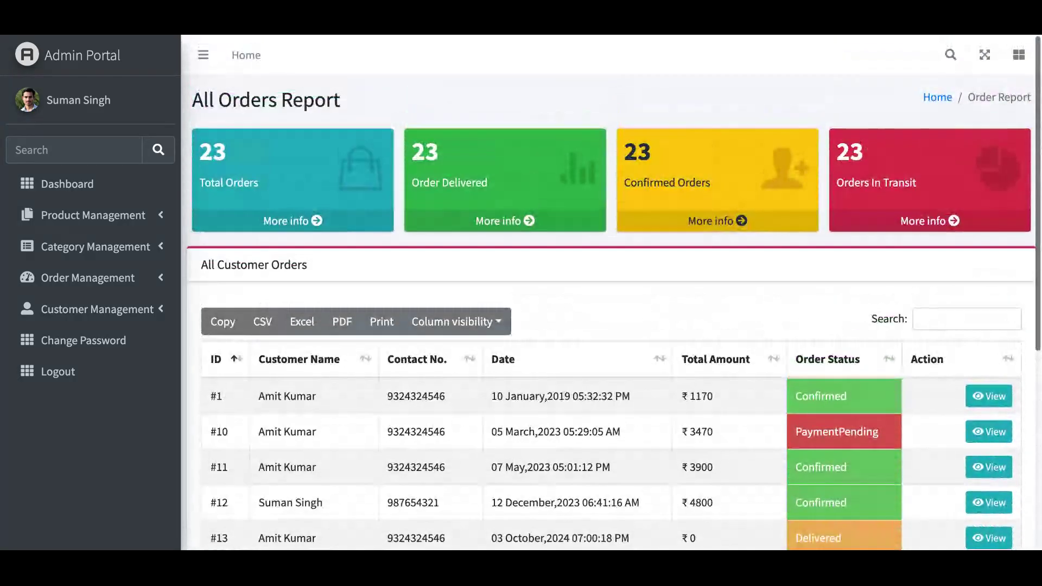
pyautogui.scroll(-1, 613, 293)
pyautogui.scroll(2, 612, 293)
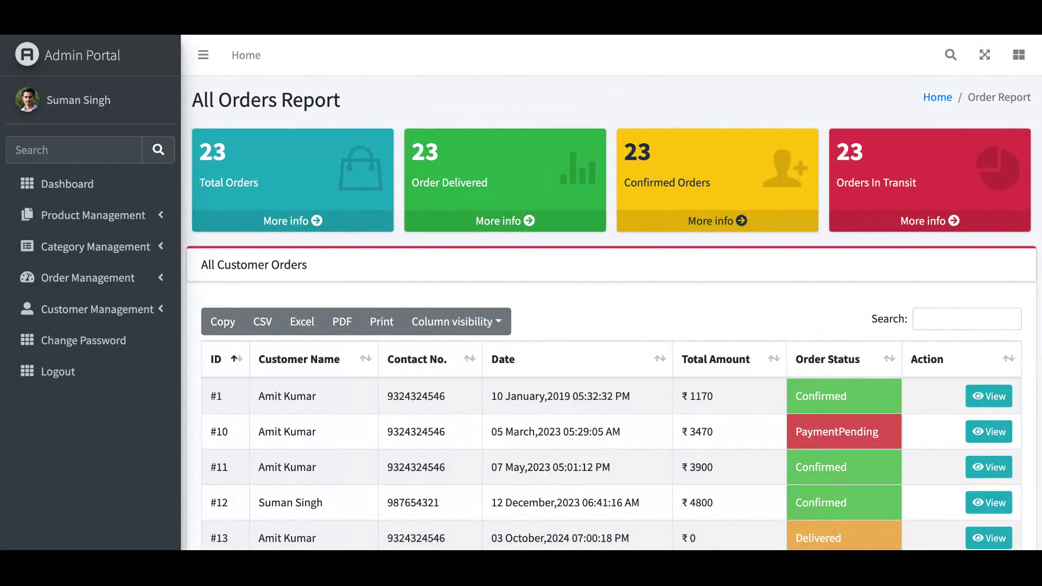
pyautogui.scroll(-2, 612, 293)
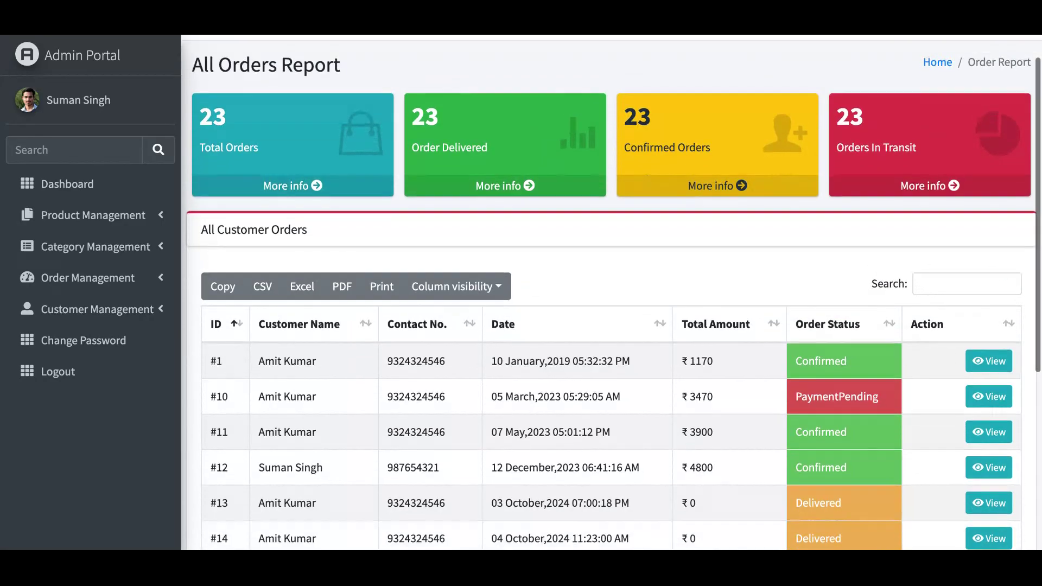
pyautogui.scroll(2, 612, 293)
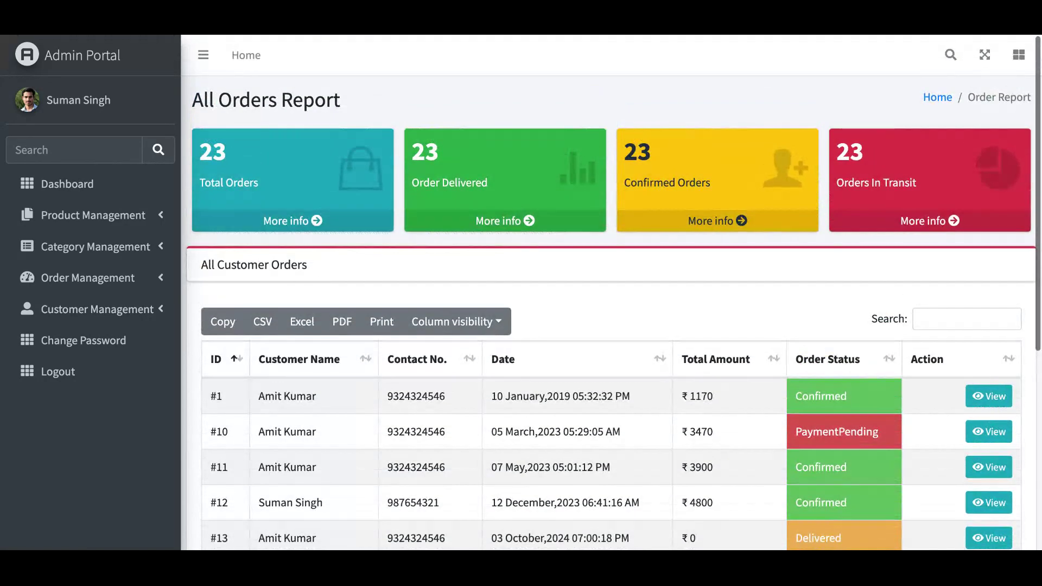
pyautogui.click(994, 401)
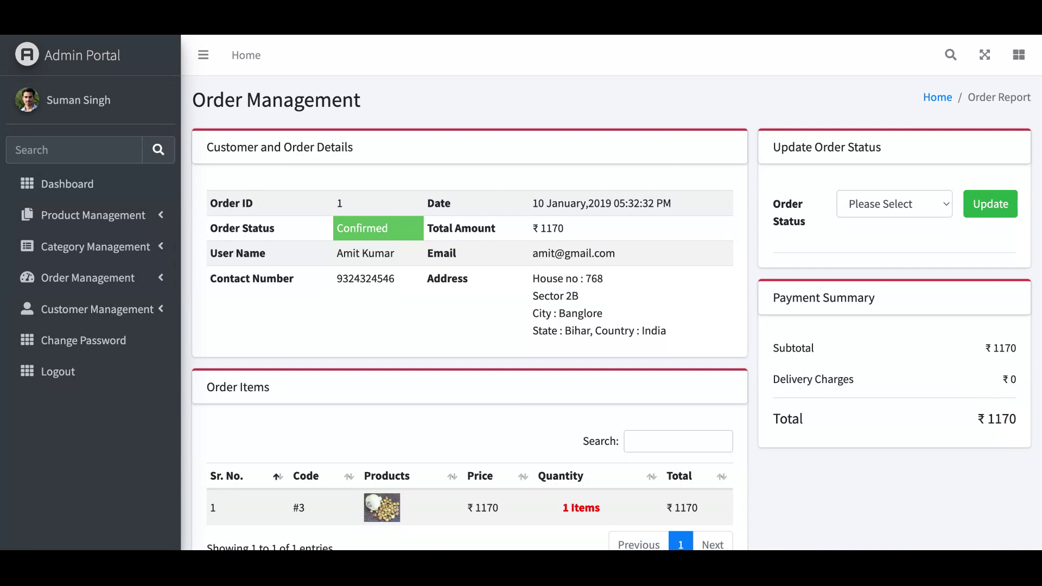
# - Update order #1's status from Confirmed to Cancelled
pyautogui.doubleClick(370, 233)
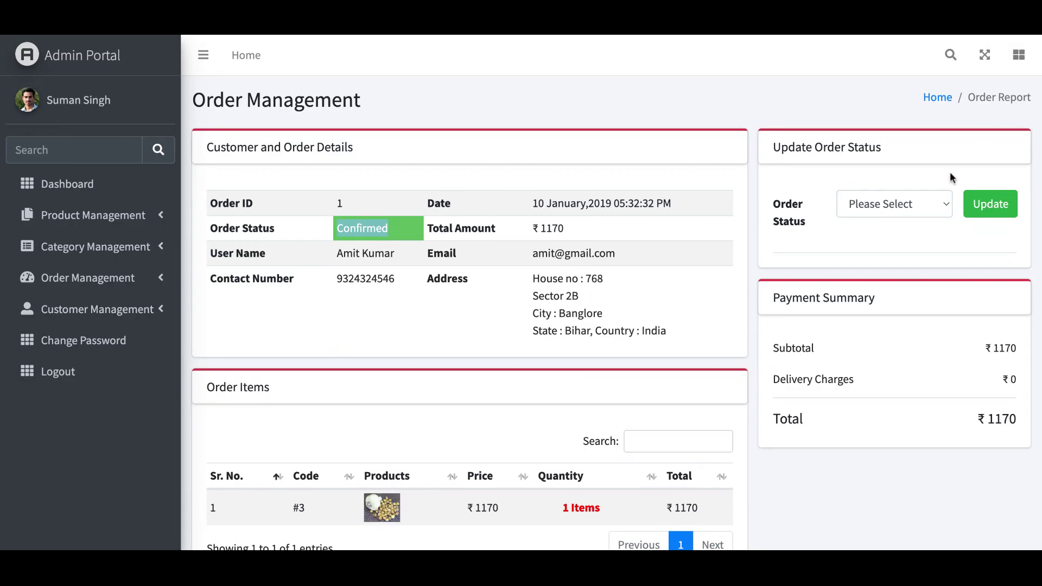
pyautogui.click(943, 202)
pyautogui.click(879, 230)
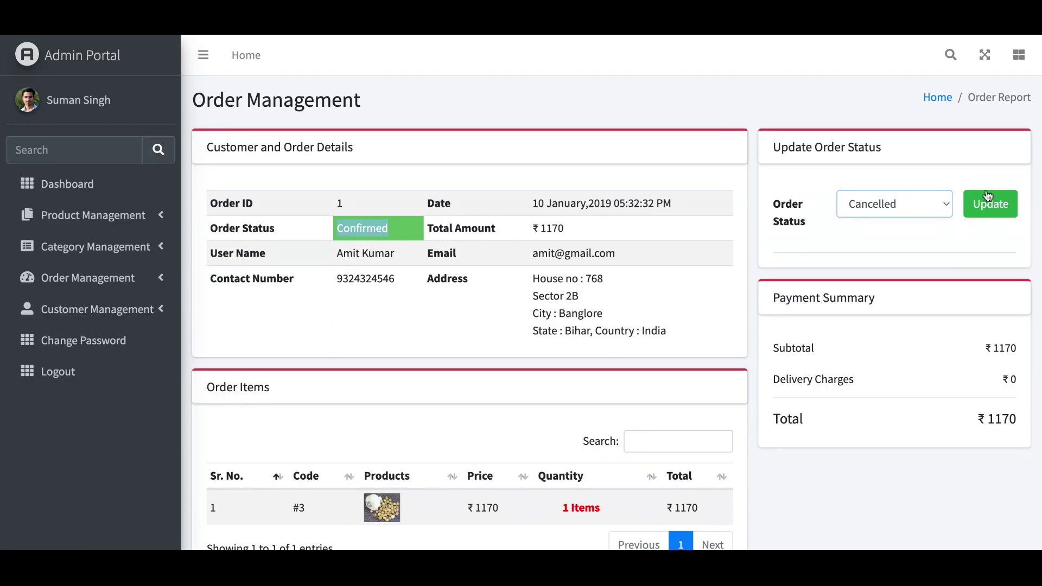
pyautogui.click(988, 211)
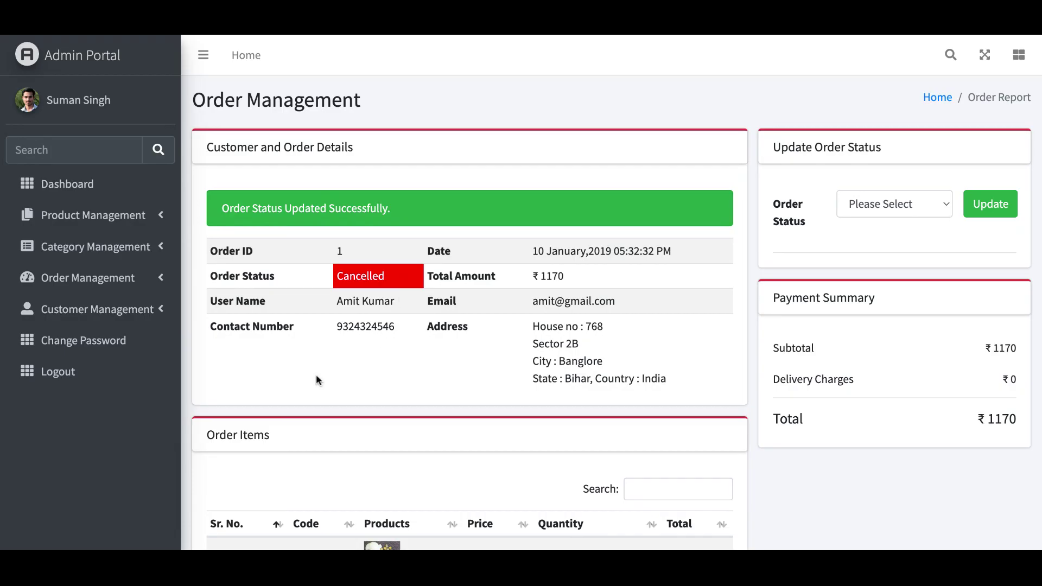
# - Open Add Customer under Customer Management and scroll through the empty User Details form
pyautogui.click(82, 311)
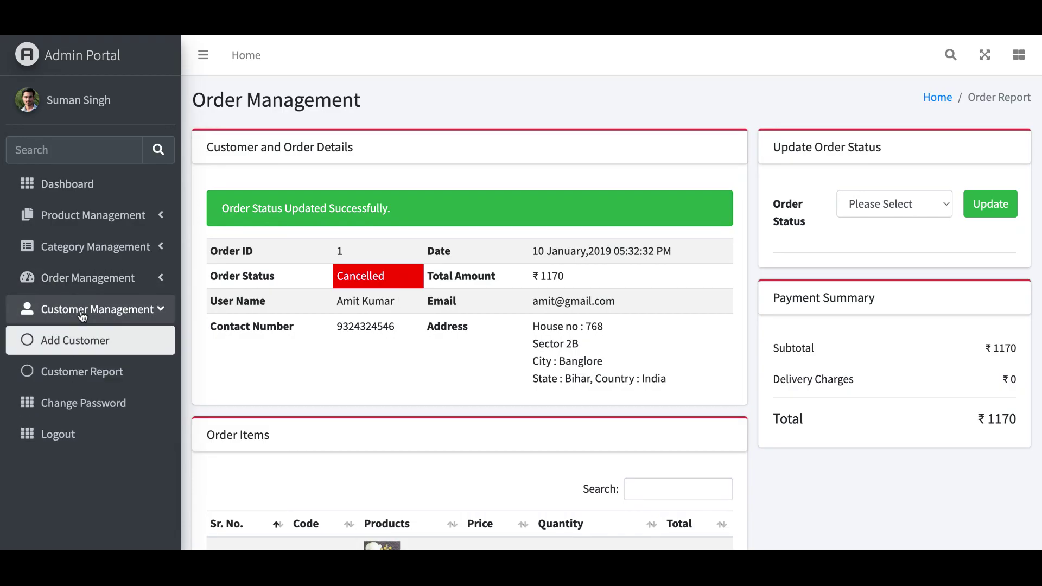
pyautogui.click(81, 341)
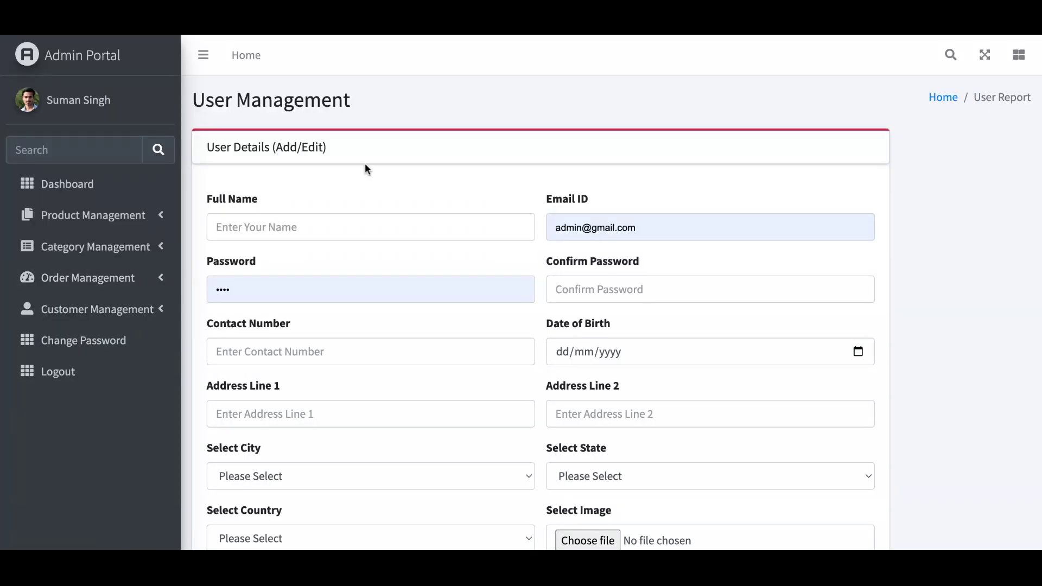
pyautogui.scroll(-3, 492, 105)
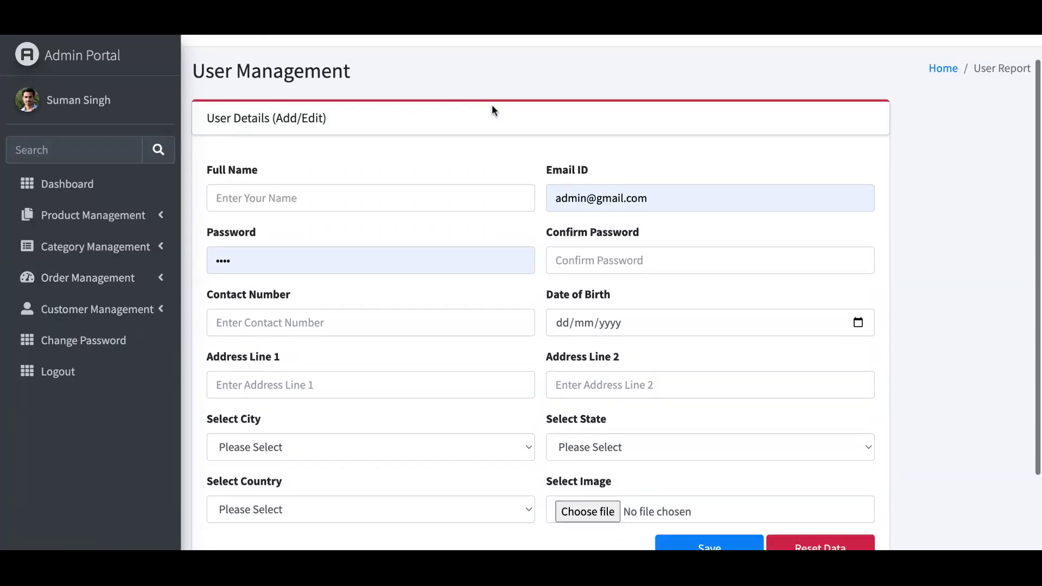
pyautogui.scroll(2, 613, 292)
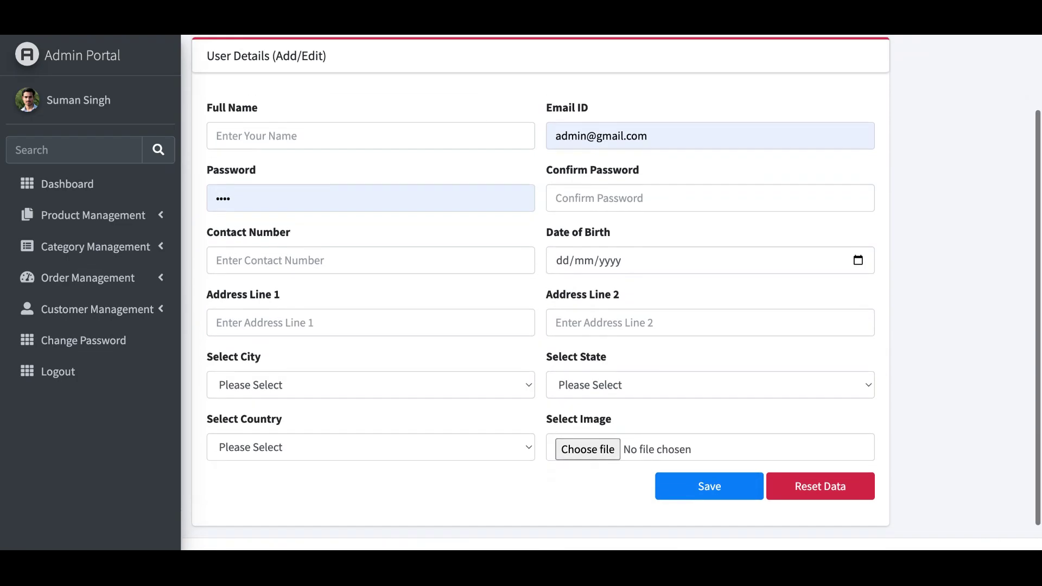
pyautogui.scroll(-1, 612, 292)
pyautogui.scroll(-1, 616, 292)
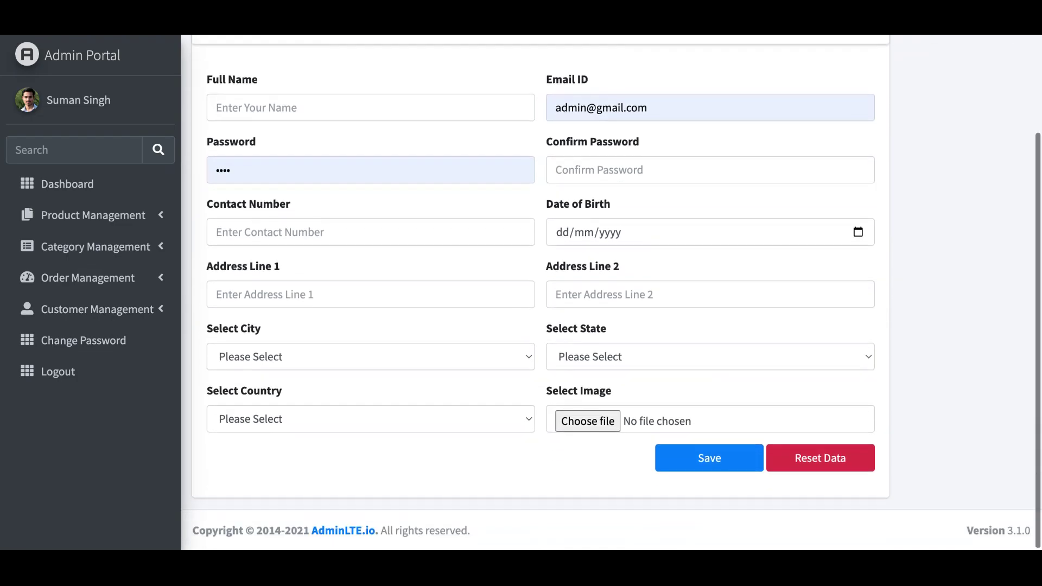
pyautogui.scroll(2, 616, 292)
pyautogui.scroll(-2, 612, 291)
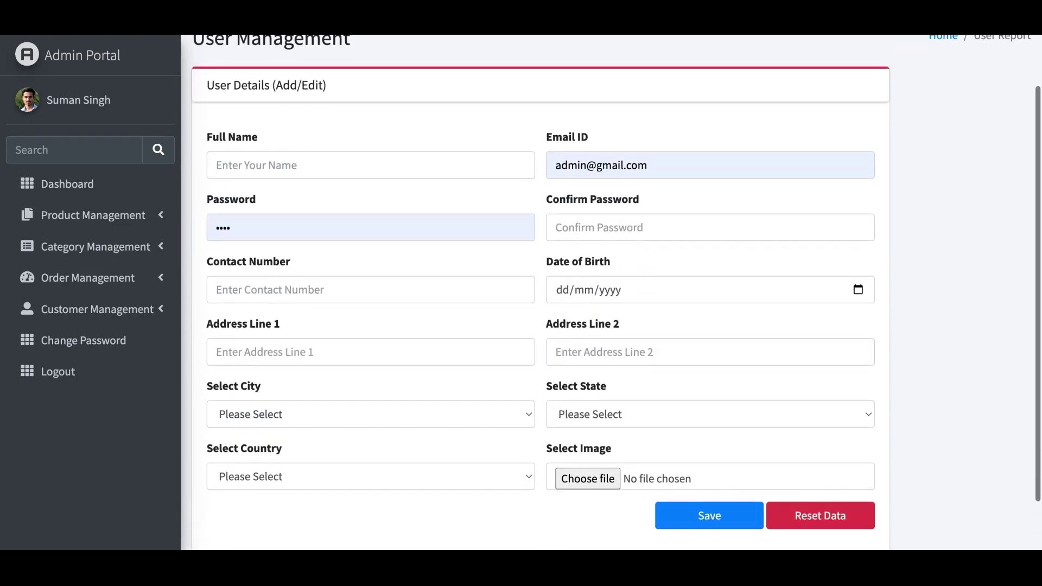
pyautogui.click(95, 311)
# - Open the Customer Report and scroll through the five registered users
pyautogui.click(93, 369)
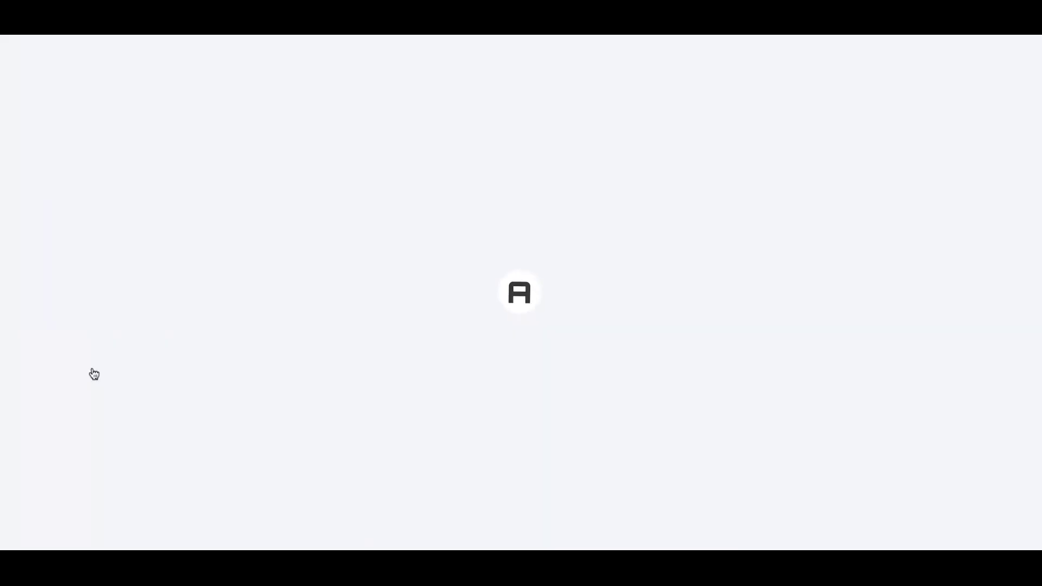
pyautogui.scroll(-4, 569, 121)
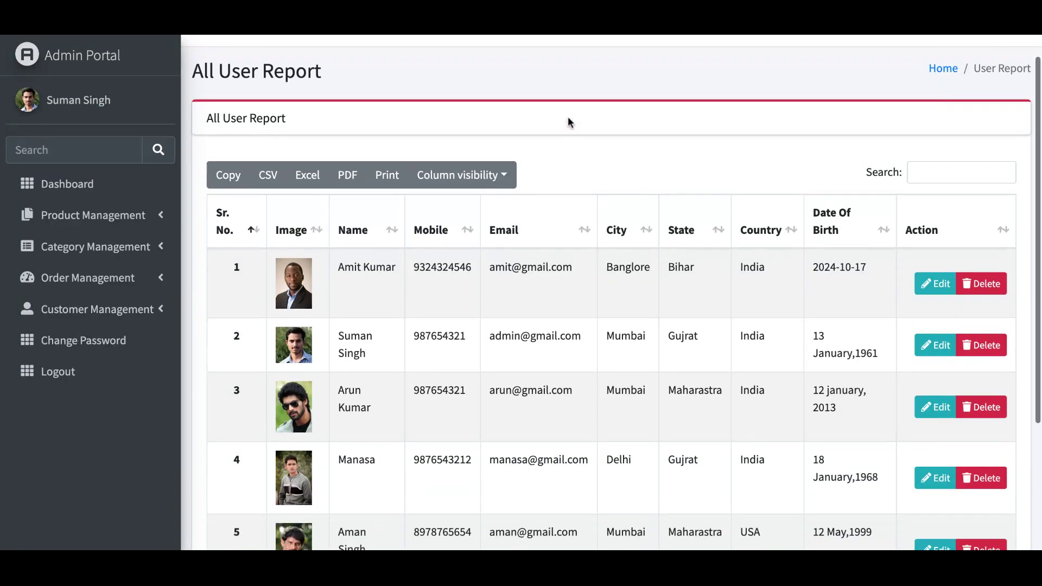
pyautogui.scroll(4, 613, 290)
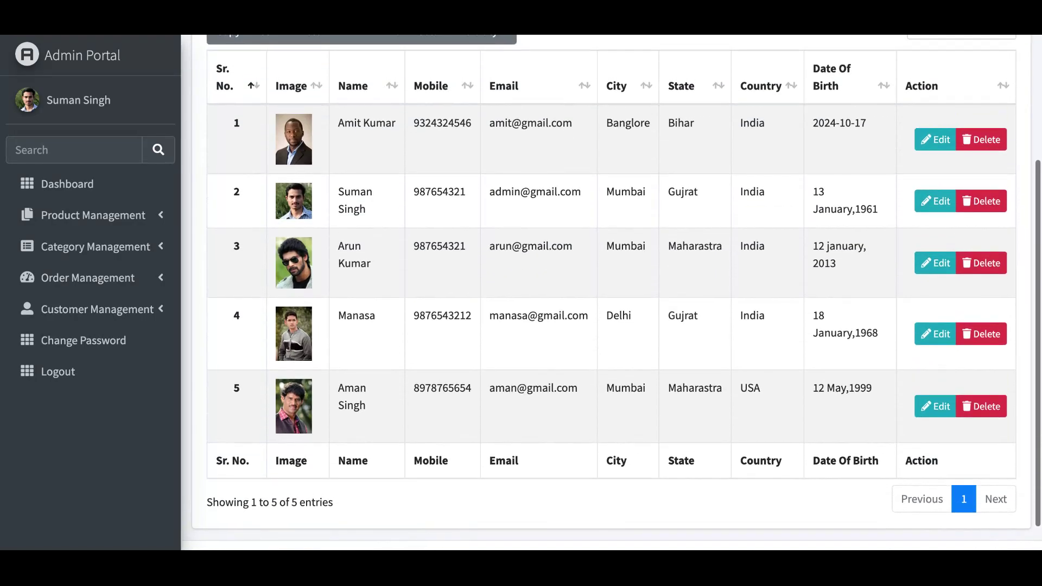
pyautogui.scroll(-4, 612, 293)
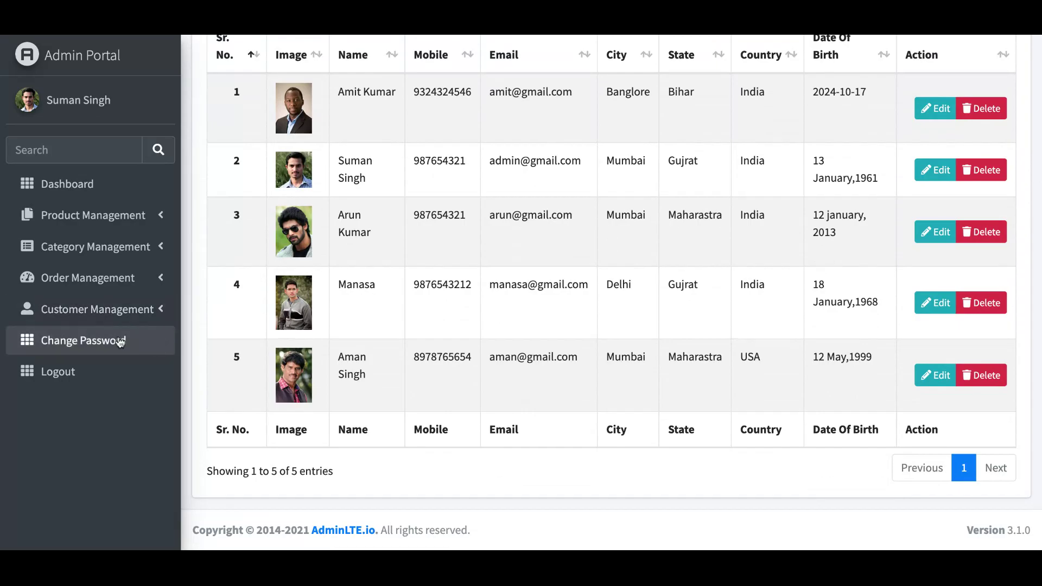
pyautogui.click(117, 343)
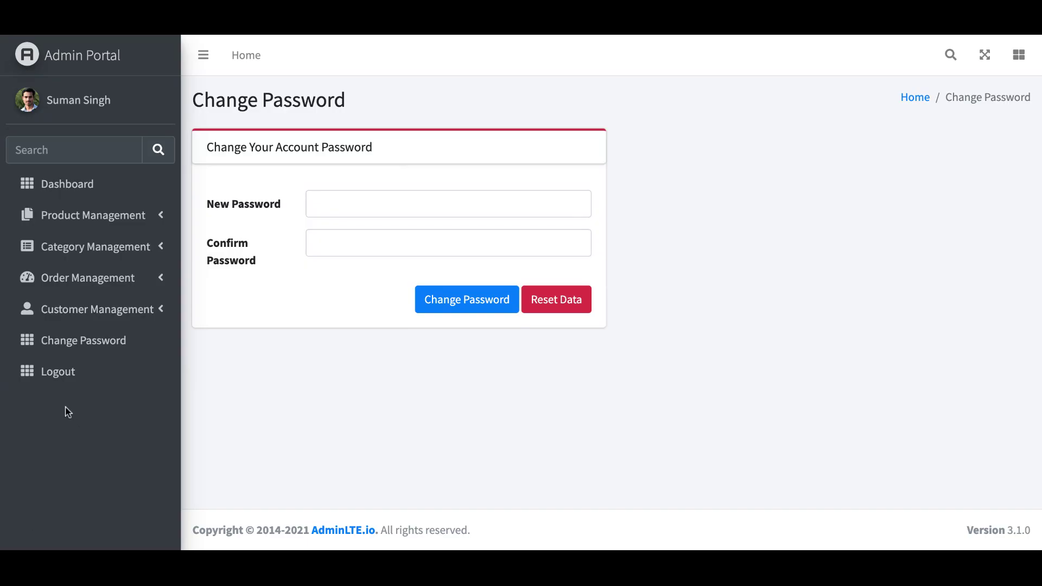
# - Log out of the admin portal, landing on the public storefront home page
pyautogui.click(66, 379)
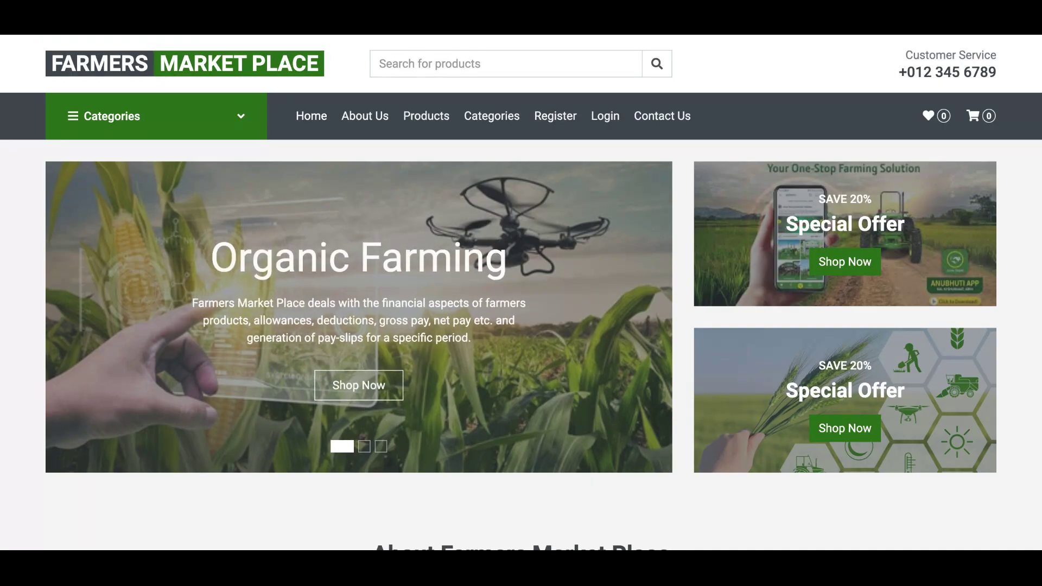
# - Scroll the storefront to the About Farmers Market Place section with its Quality Product and Free Shipping features
pyautogui.scroll(-2, 521, 293)
pyautogui.scroll(-7, 521, 293)
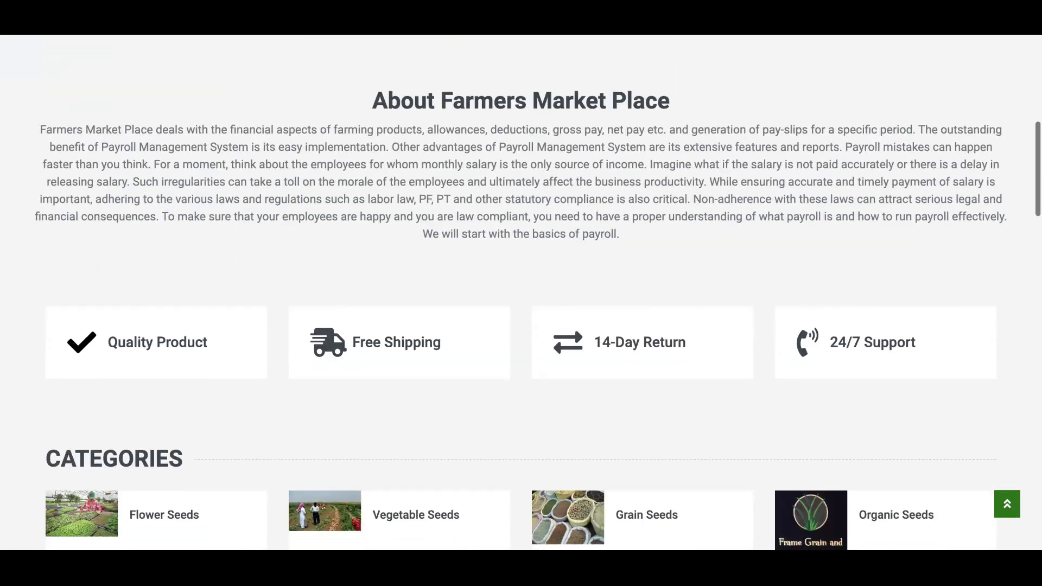
pyautogui.scroll(4, 521, 293)
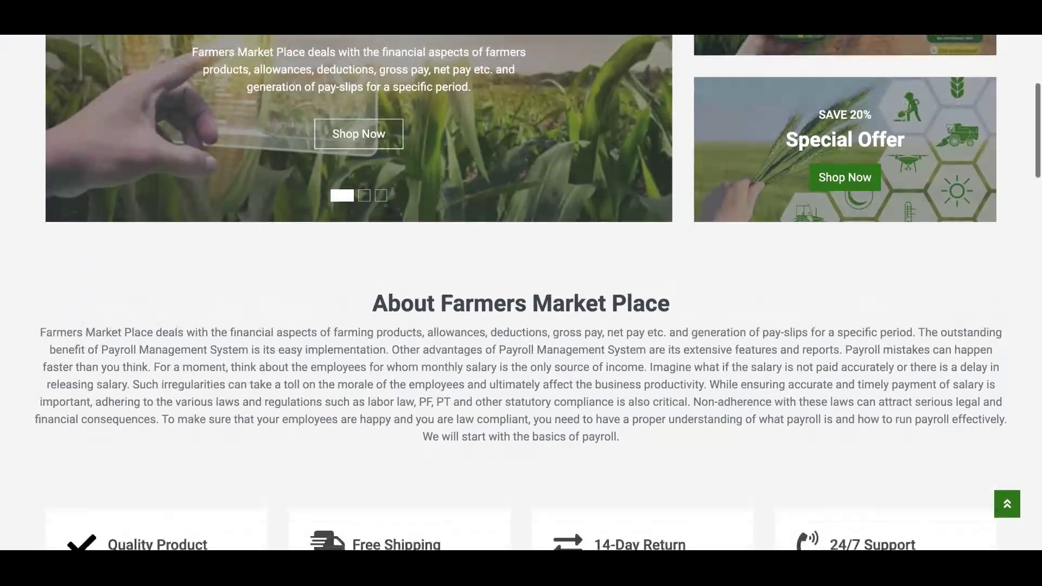